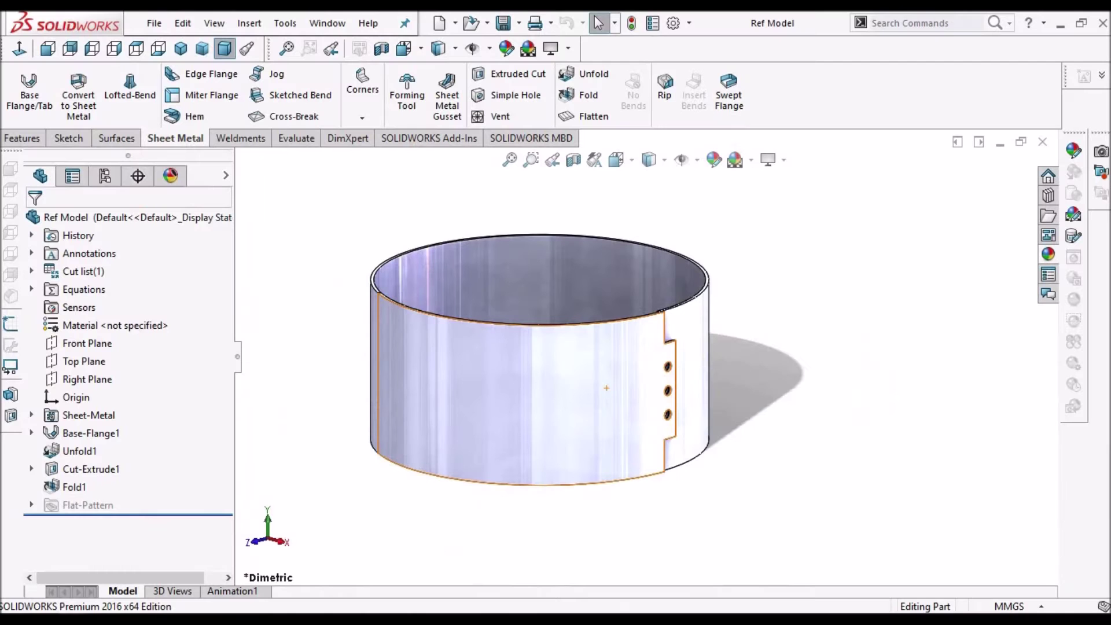
# - Orbit and zoom around the Ref Model band to inspect its notched seam
pyautogui.moveTo(575, 336); pyautogui.dragTo(581, 366, button='middle')
pyautogui.scroll(-5, 669, 354)
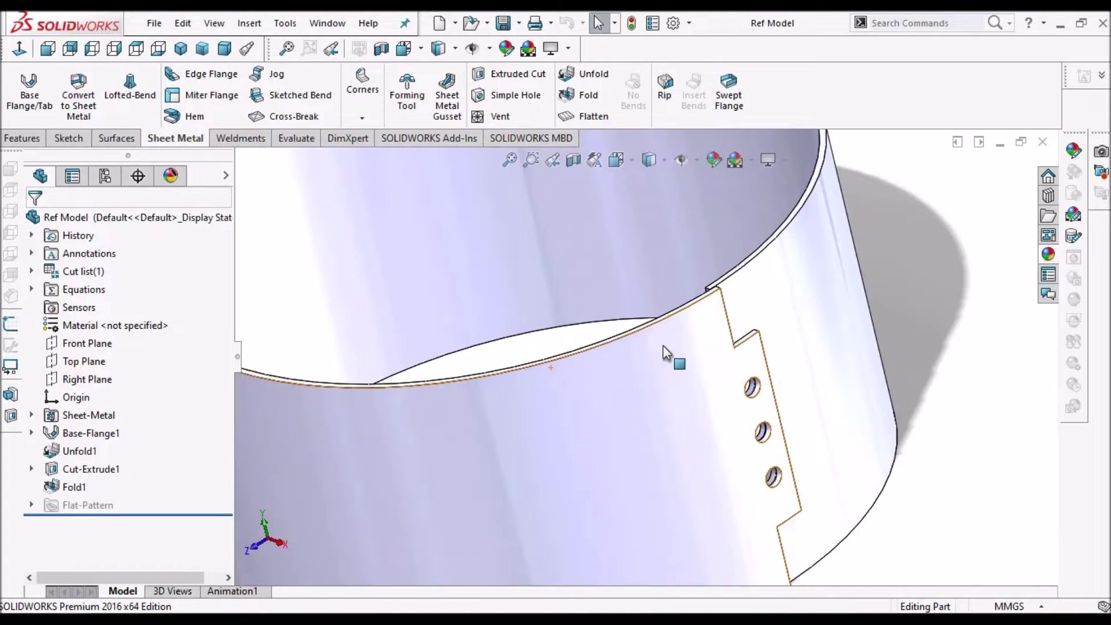
pyautogui.scroll(5, 688, 356)
pyautogui.moveTo(689, 366); pyautogui.dragTo(674, 292, button='middle')
pyautogui.scroll(-5, 794, 363)
pyautogui.scroll(-5, 717, 416)
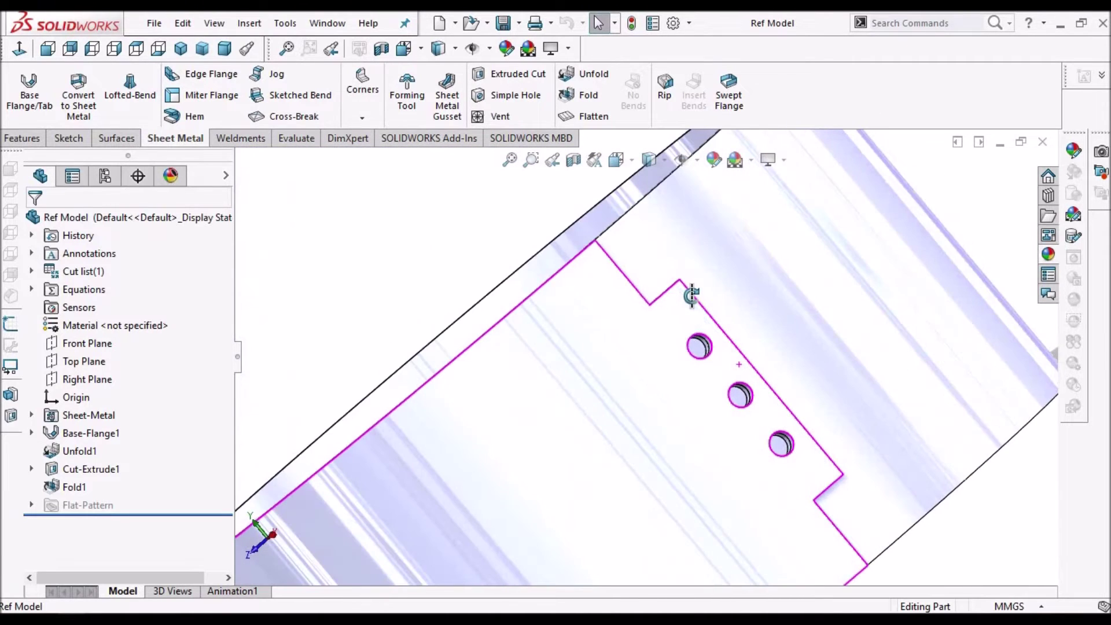
pyautogui.scroll(3, 691, 347)
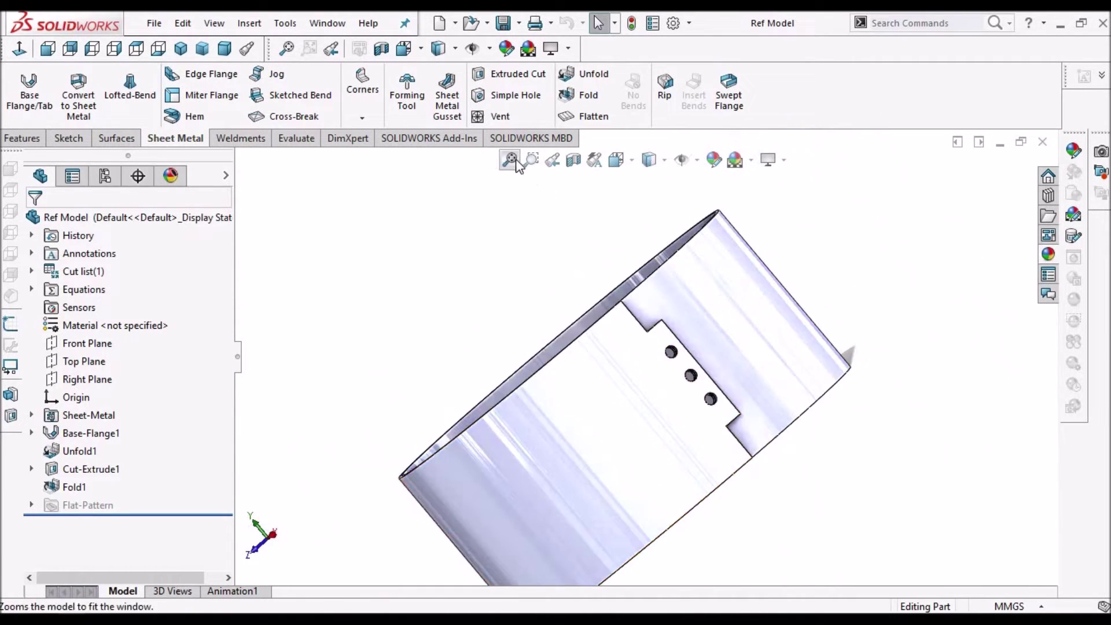
# - Fit the Ref Model in dimetric view, then switch to the Demo Model document
pyautogui.click(509, 161)
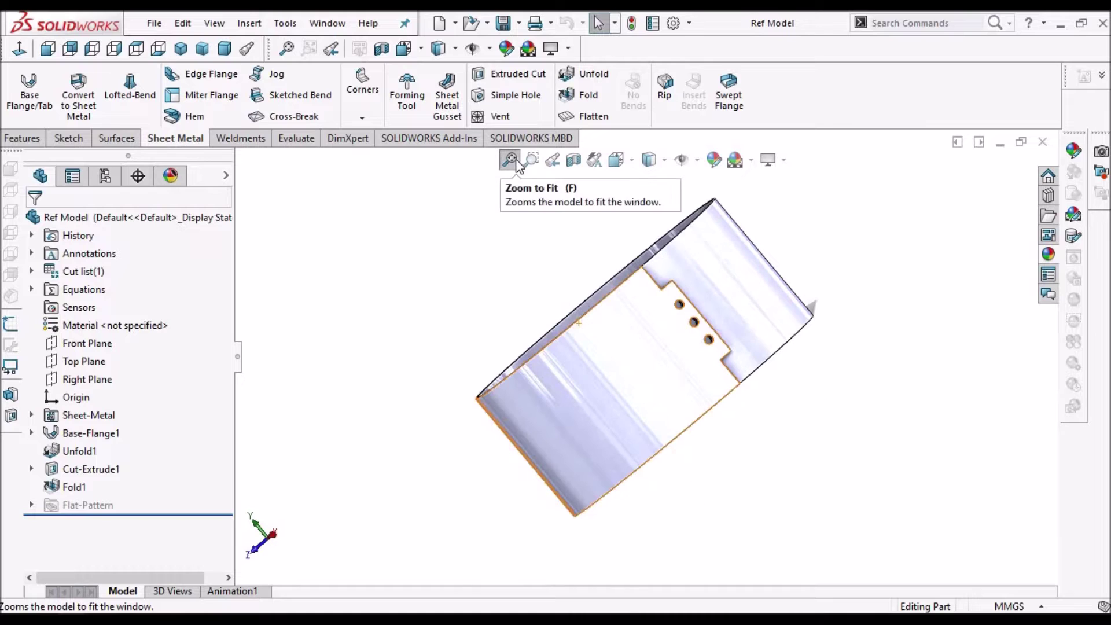
pyautogui.click(238, 50)
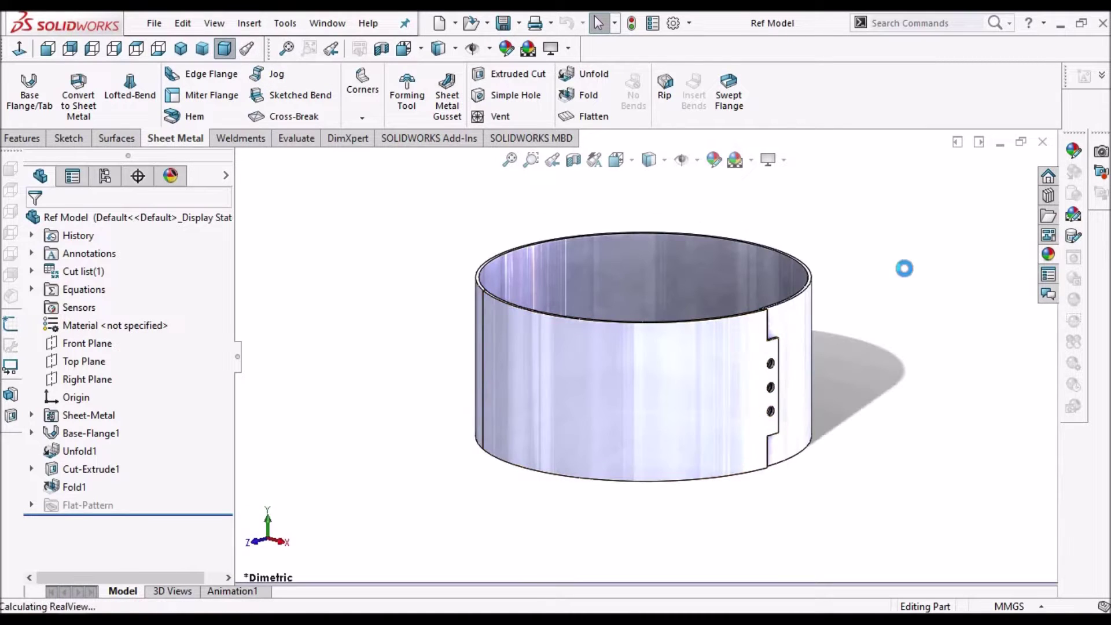
pyautogui.click(327, 23)
pyautogui.click(357, 193)
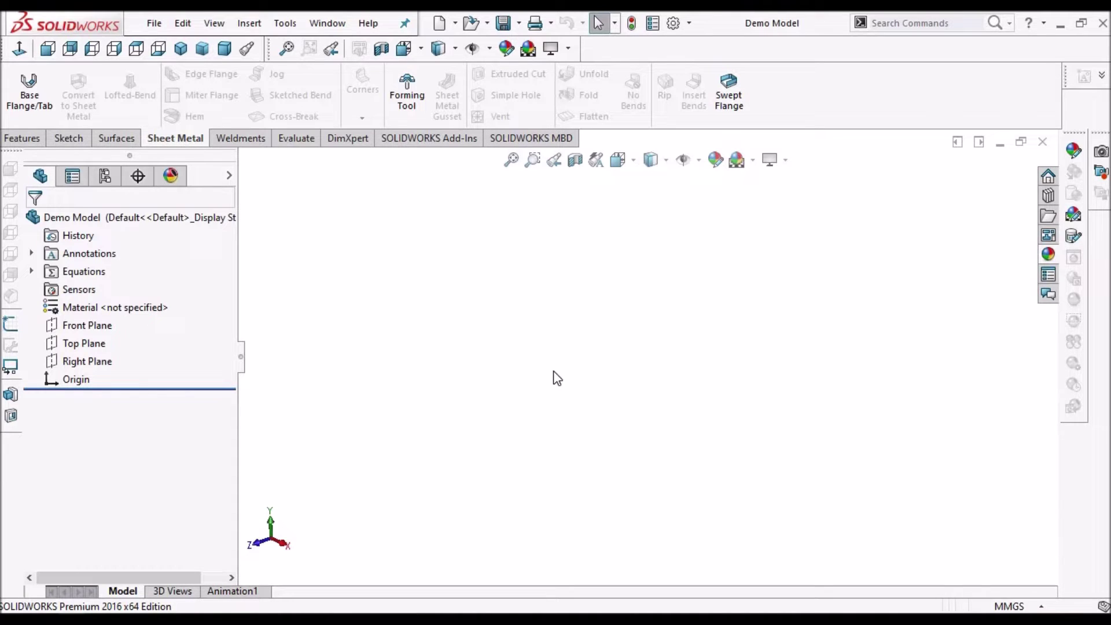
# - Start a sketch on the Top Plane and draw a circle centred on the origin
pyautogui.click(78, 342)
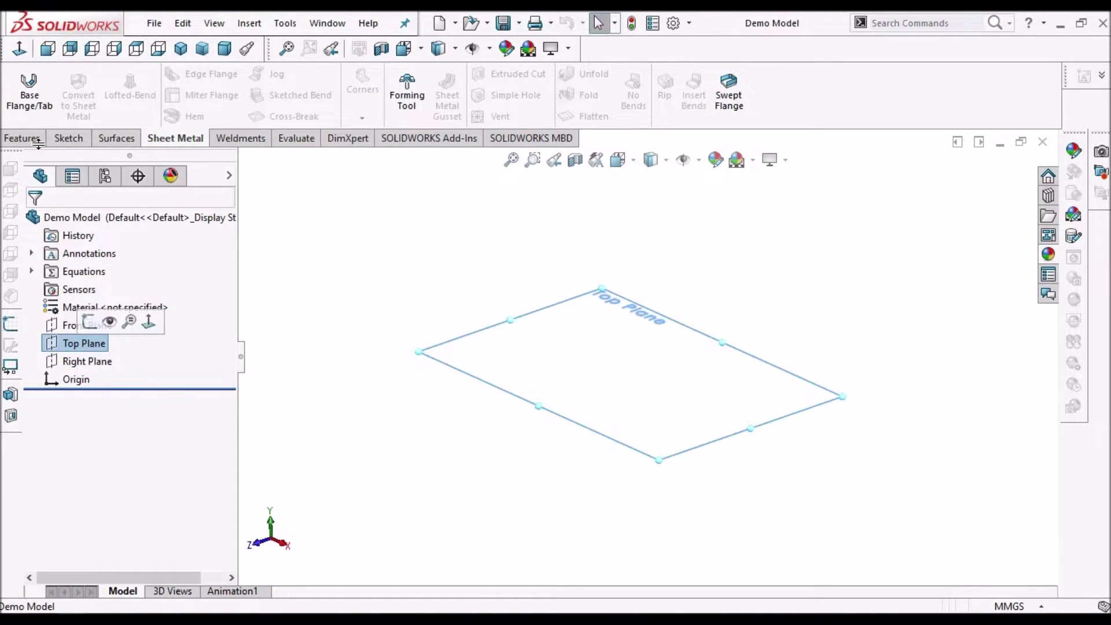
pyautogui.click(69, 137)
pyautogui.click(19, 81)
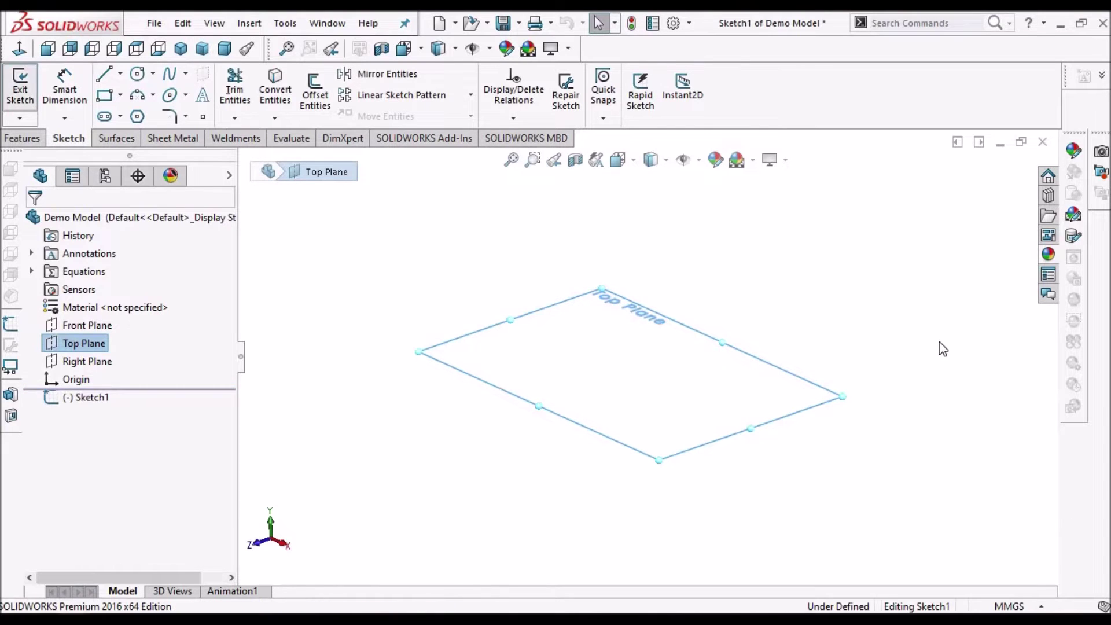
pyautogui.click(136, 75)
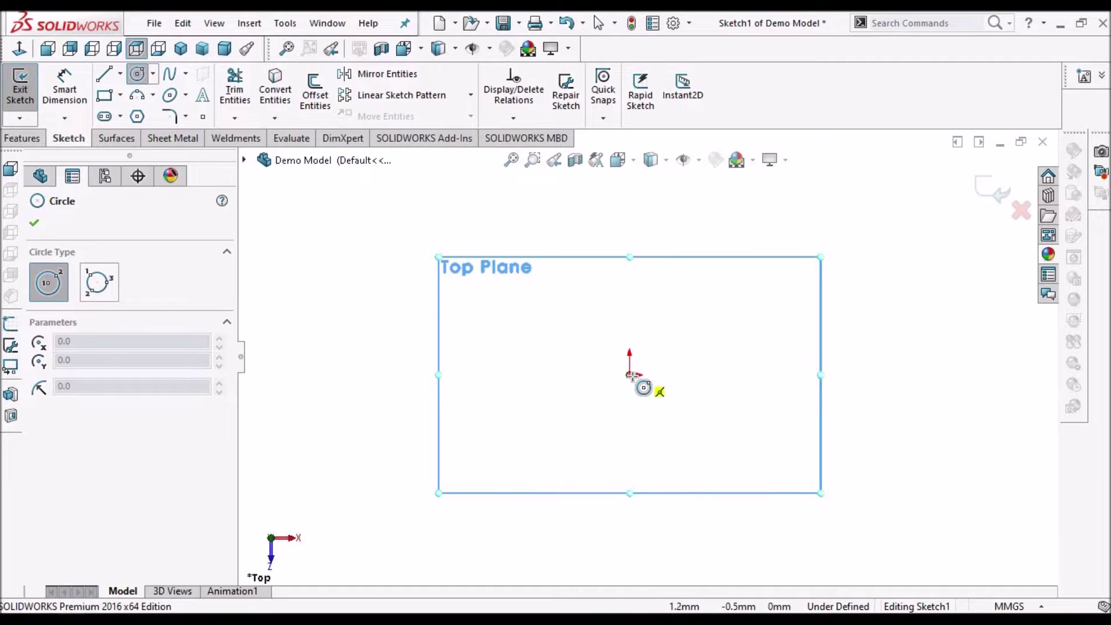
pyautogui.moveTo(632, 375); pyautogui.dragTo(692, 277)
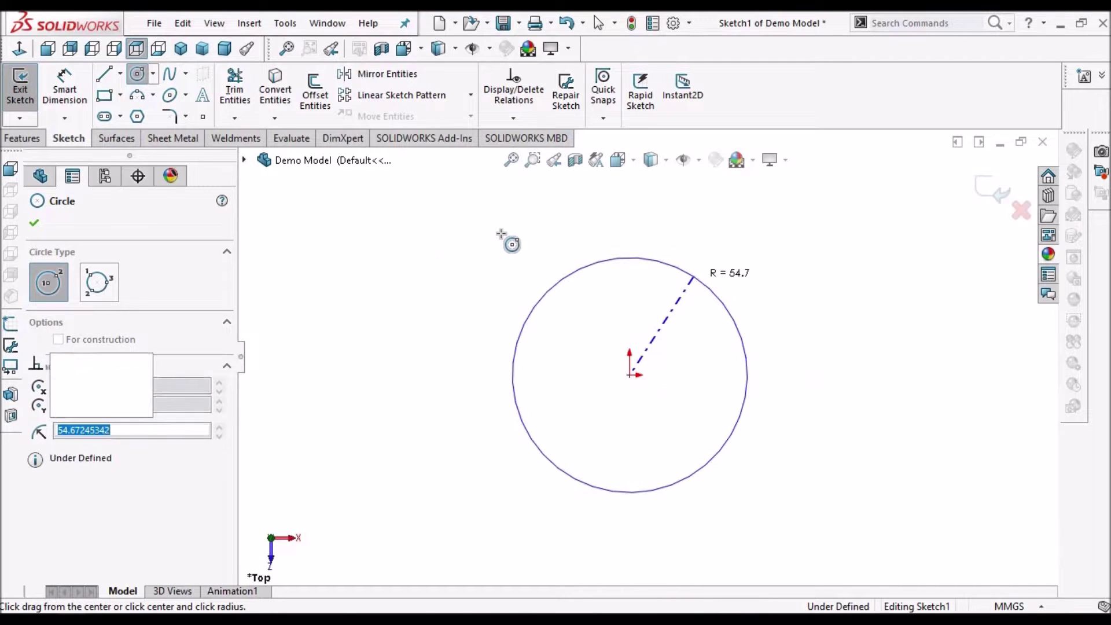
pyautogui.rightClick(502, 238)
pyautogui.click(636, 243)
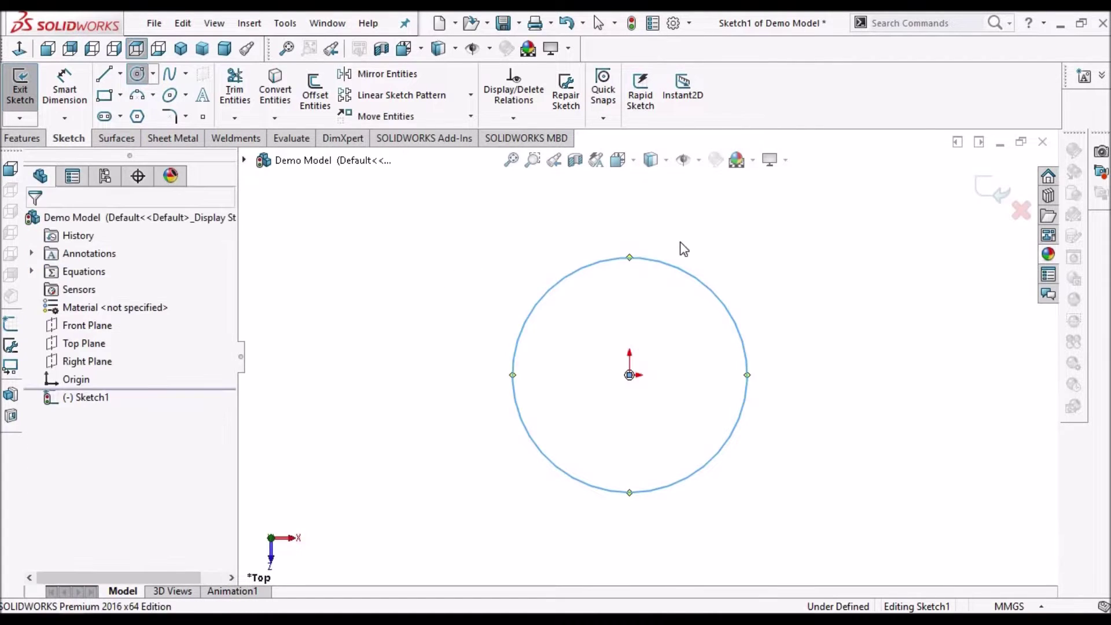
# - Dimension the circle to Ø100 and convert it to construction geometry
pyautogui.click(65, 87)
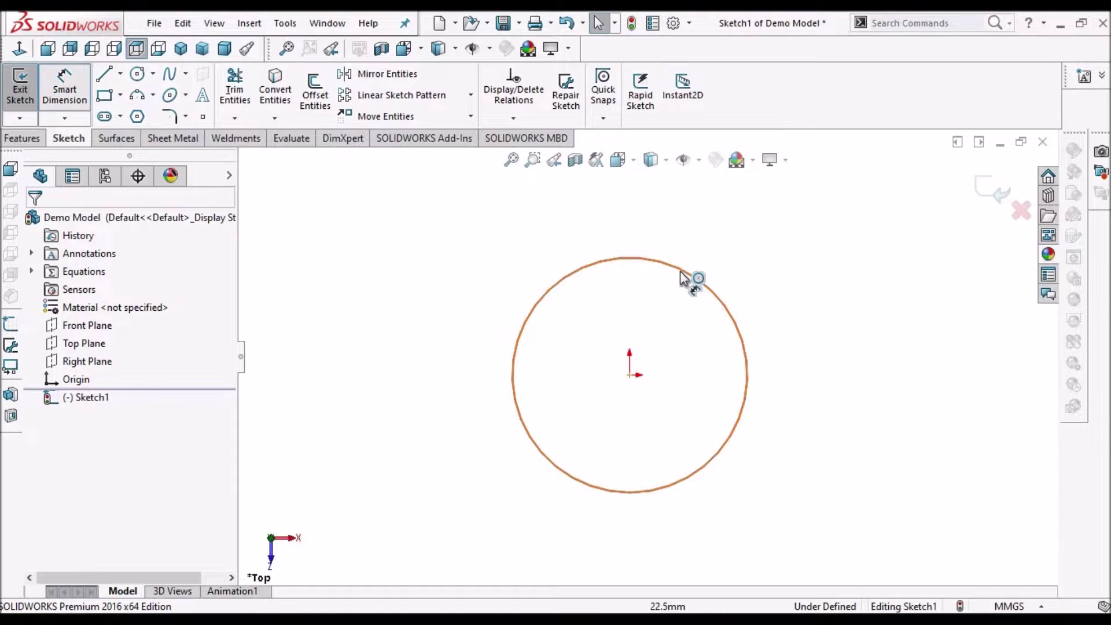
pyautogui.click(662, 313)
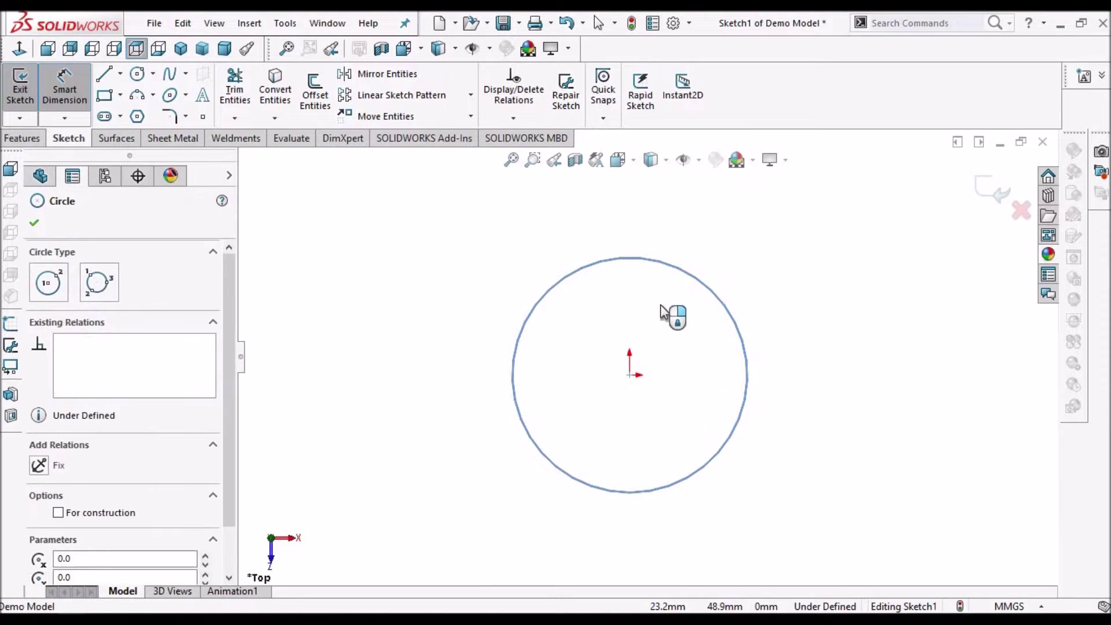
pyautogui.click(666, 305)
pyautogui.press('Escape')
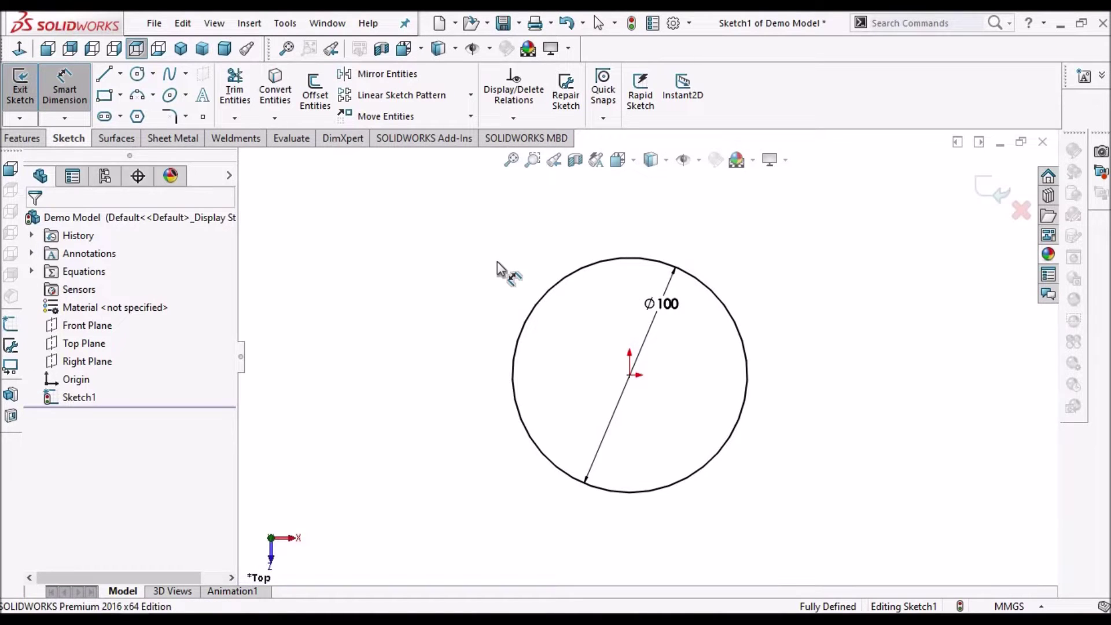
pyautogui.rightClick(497, 261)
pyautogui.click(528, 314)
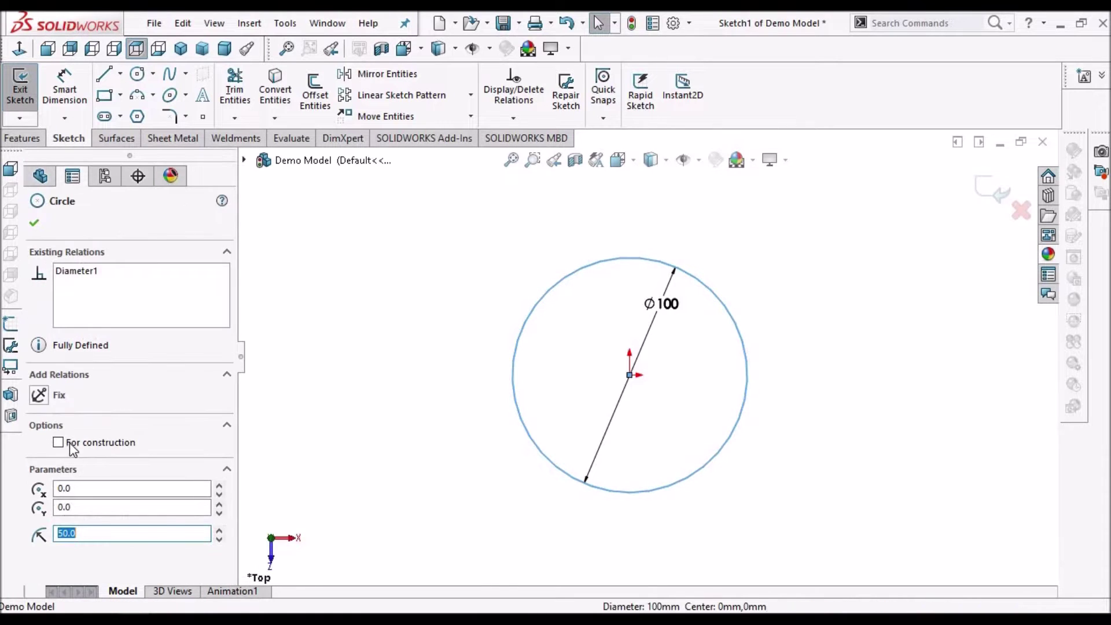
pyautogui.click(58, 443)
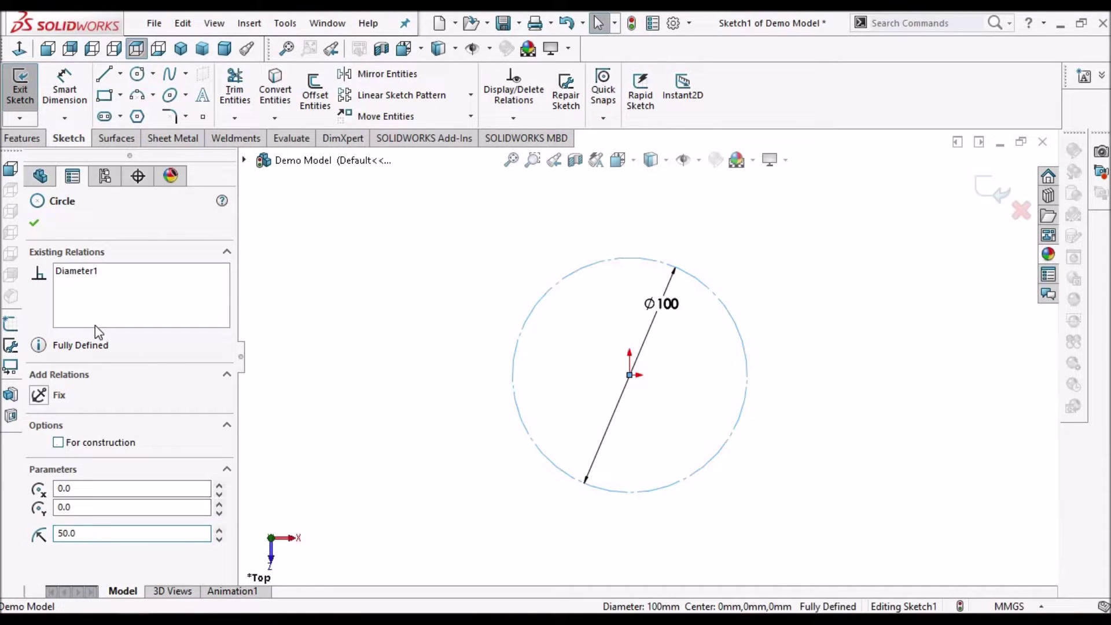
pyautogui.click(35, 223)
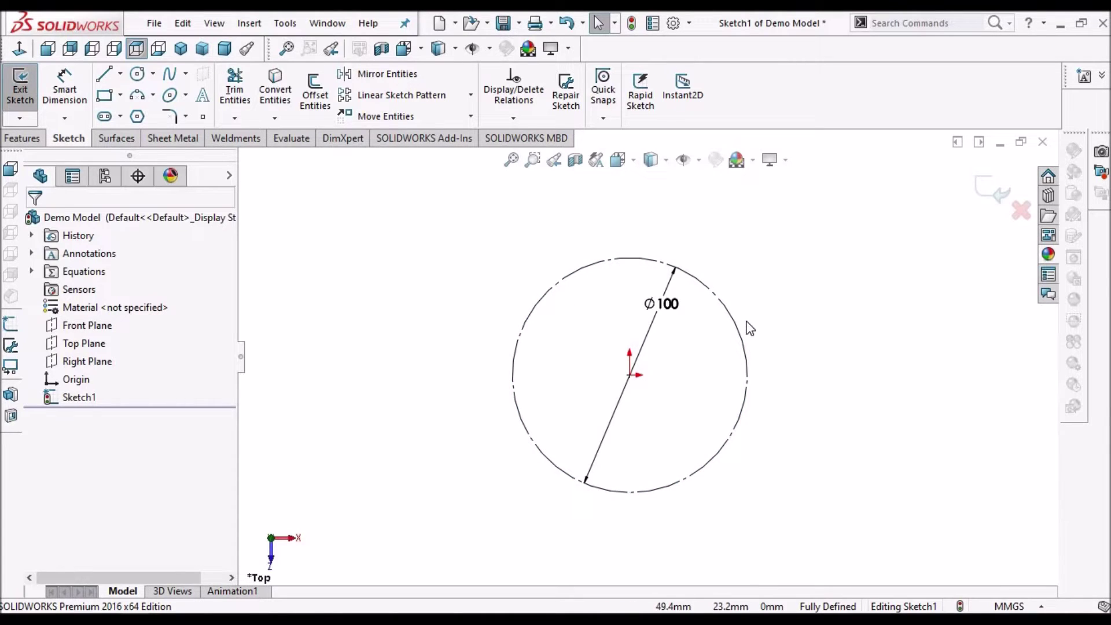
# - Draw a roughly 245° centrepoint arc on the Ø100 circle, from its right quadrant over the top to the lower left
pyautogui.scroll(-2, 749, 328)
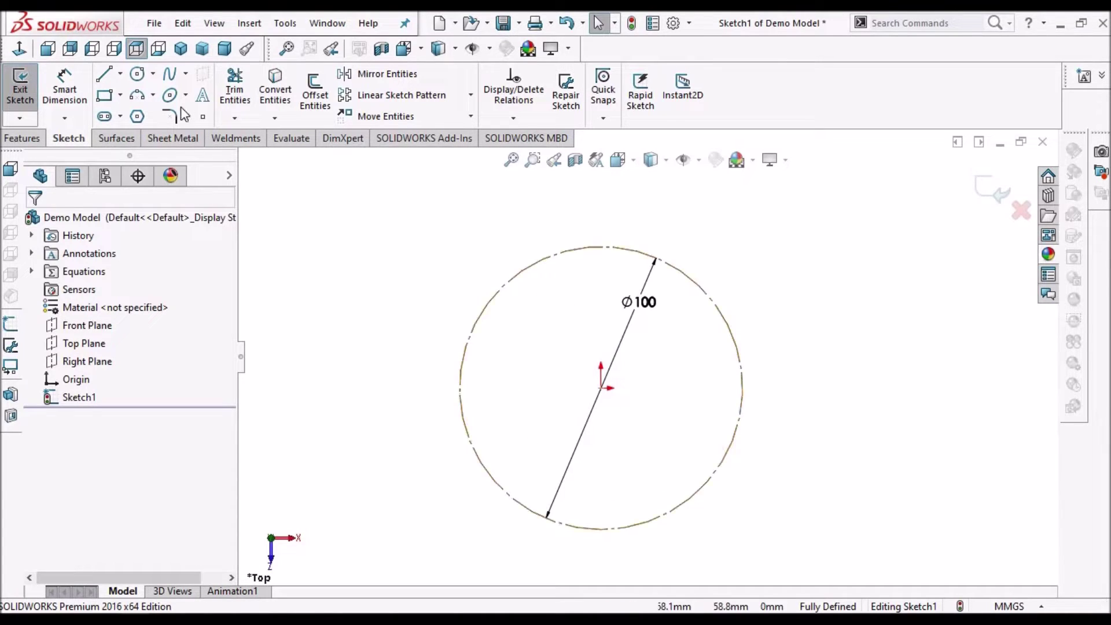
pyautogui.click(156, 98)
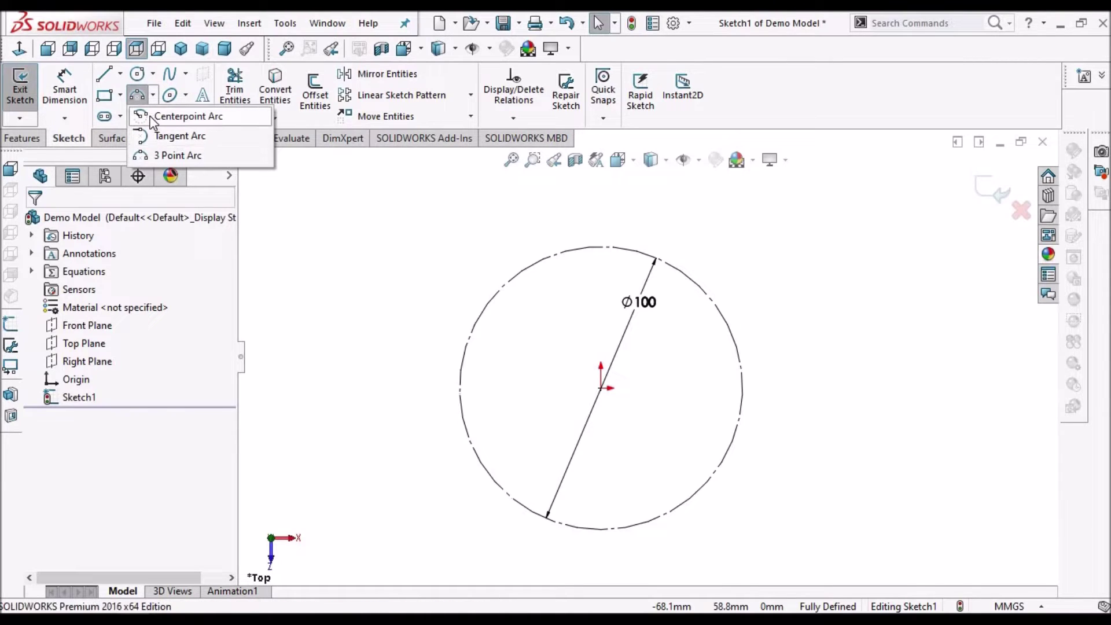
pyautogui.click(152, 117)
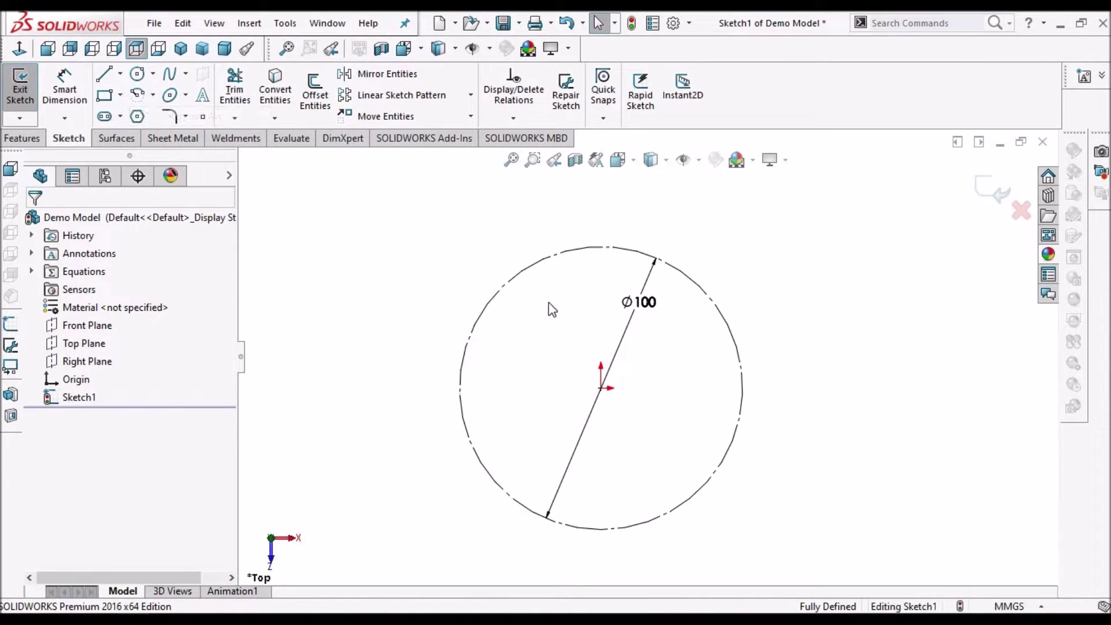
pyautogui.click(605, 387)
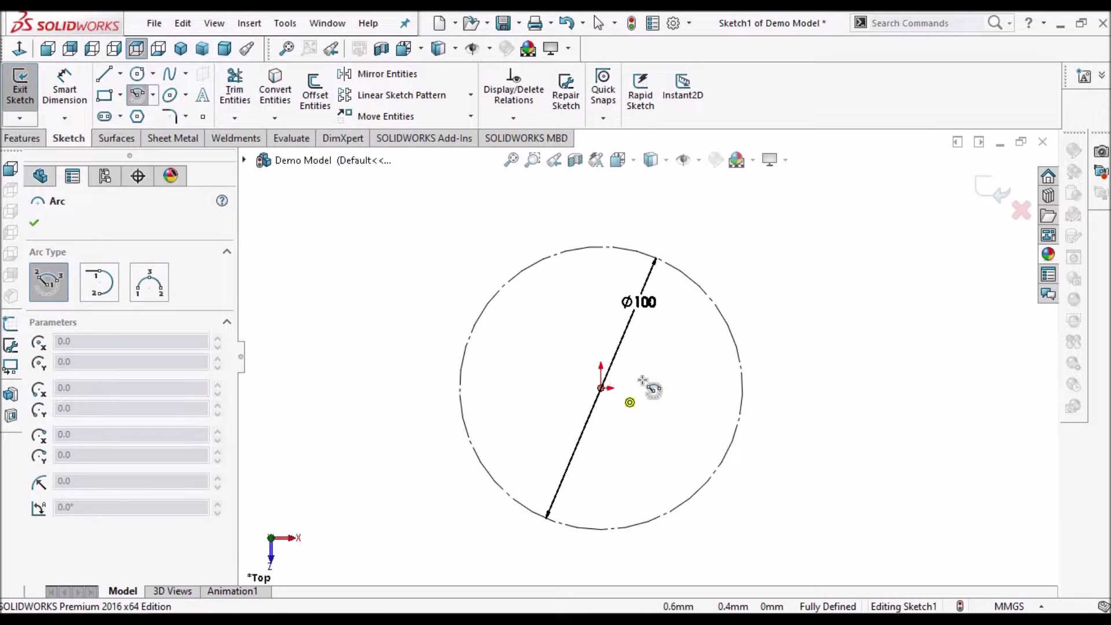
pyautogui.click(742, 388)
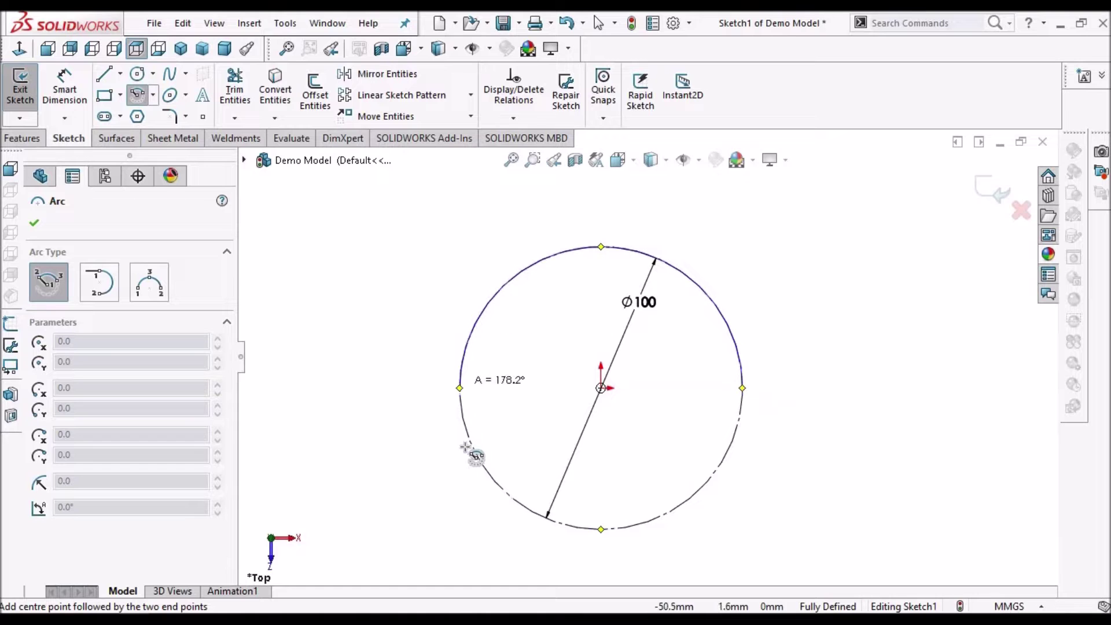
pyautogui.click(562, 524)
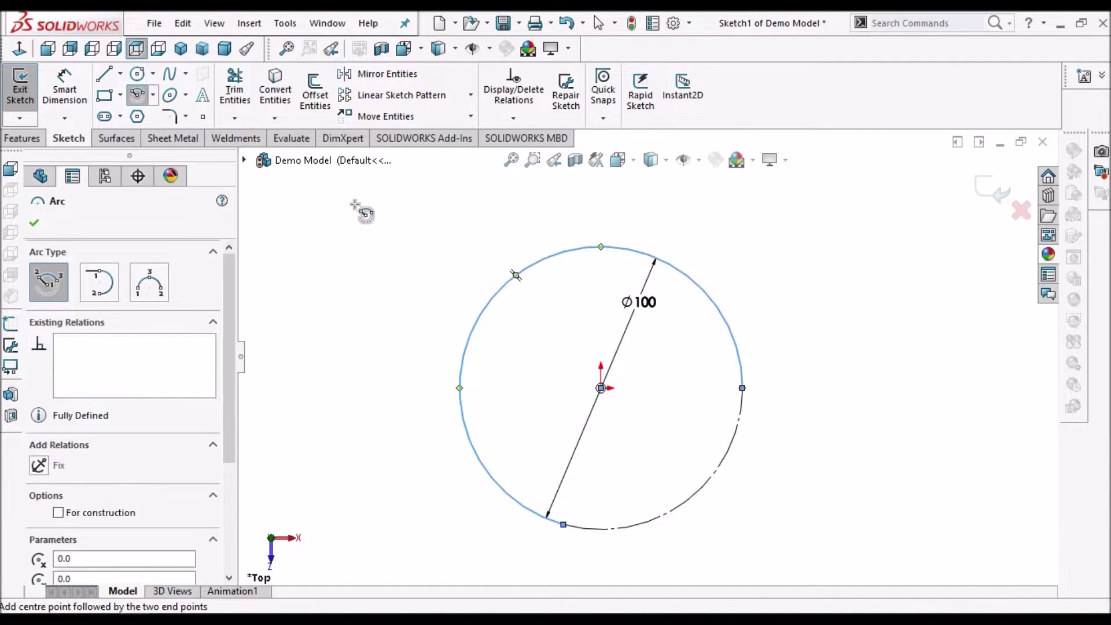
pyautogui.rightClick(354, 208)
pyautogui.press('Escape')
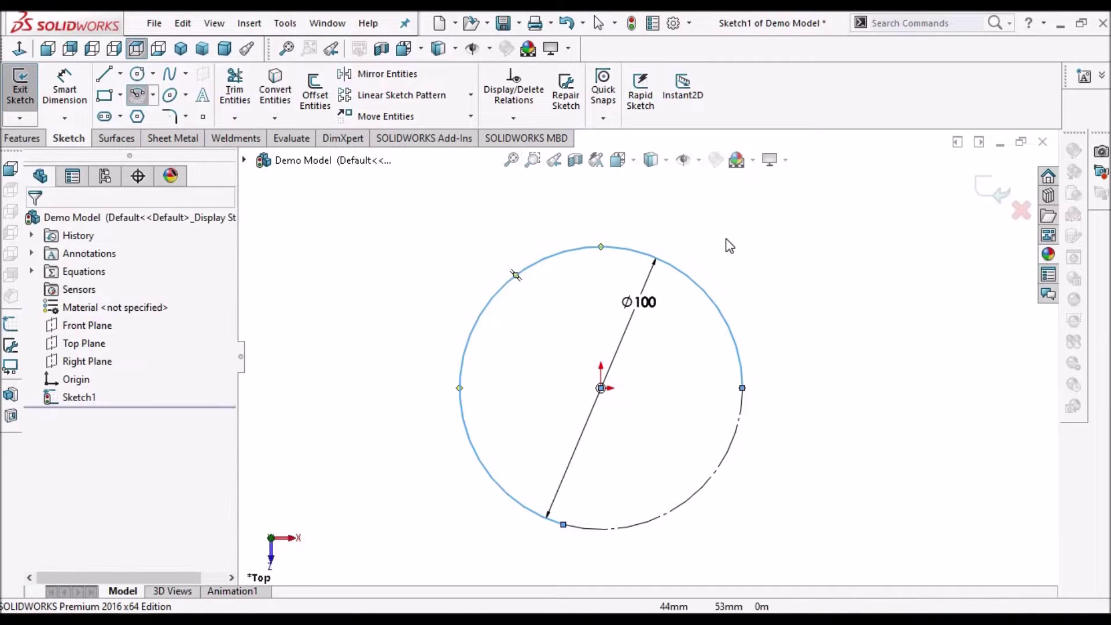
pyautogui.press('Escape')
pyautogui.press('f')
pyautogui.scroll(-2, 663, 382)
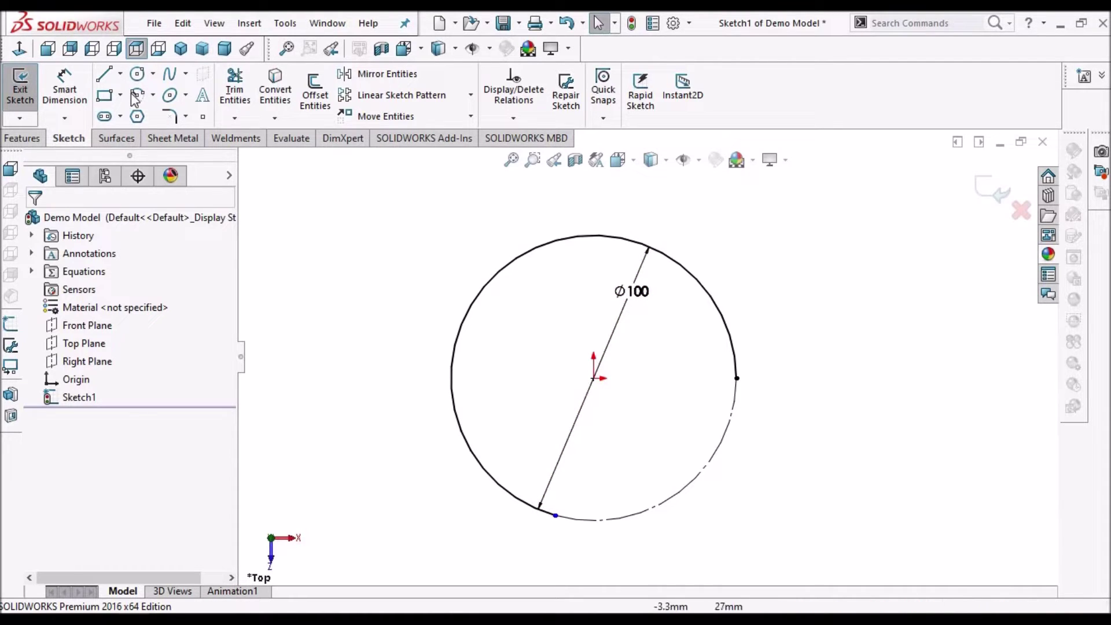
# - Draw a 50 mm centerline from the origin to the circle's right point and make it horizontal
pyautogui.click(120, 74)
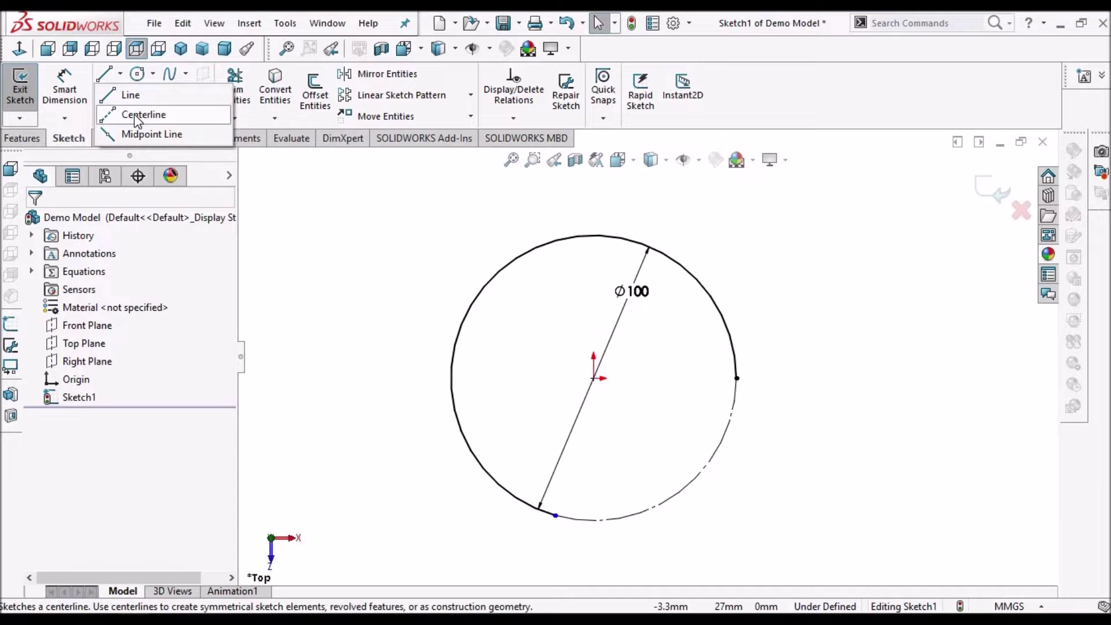
pyautogui.click(137, 116)
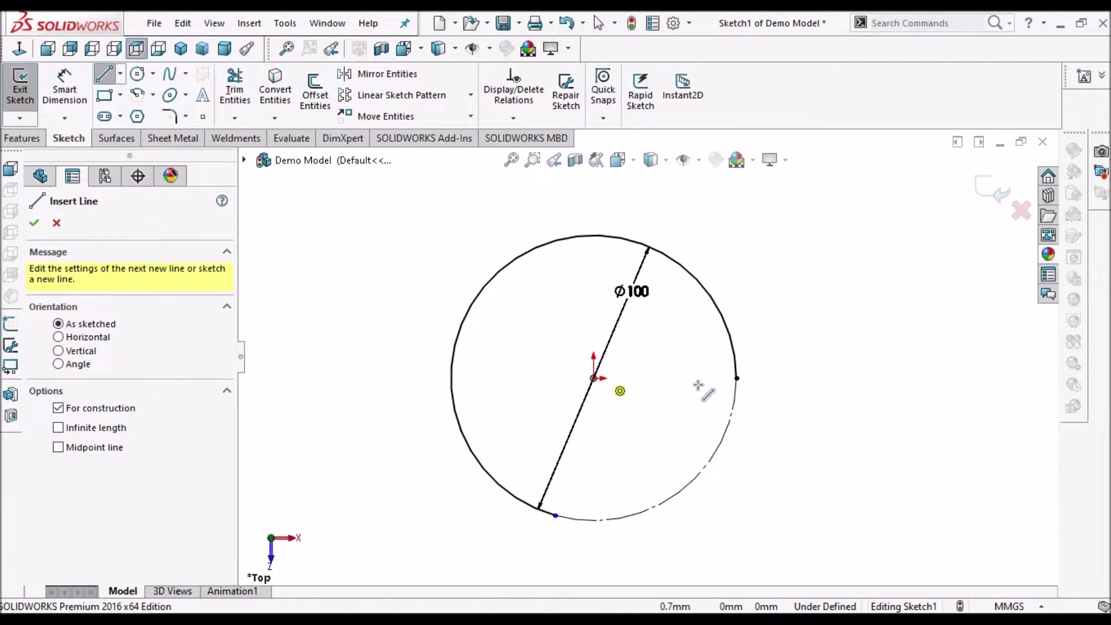
pyautogui.click(738, 379)
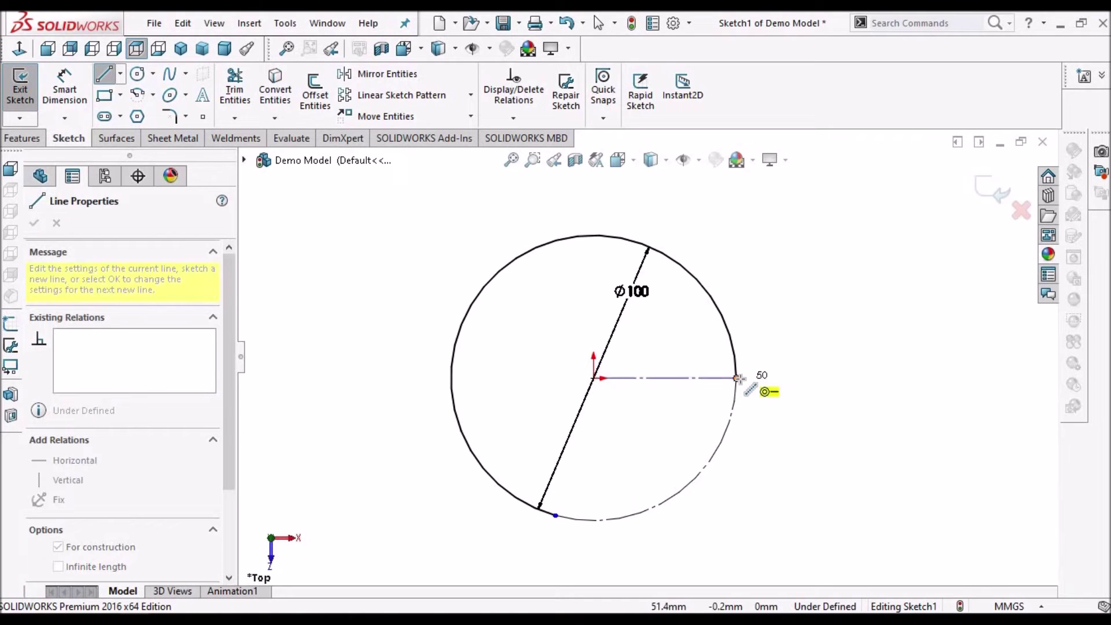
pyautogui.rightClick(788, 272)
pyautogui.click(791, 277)
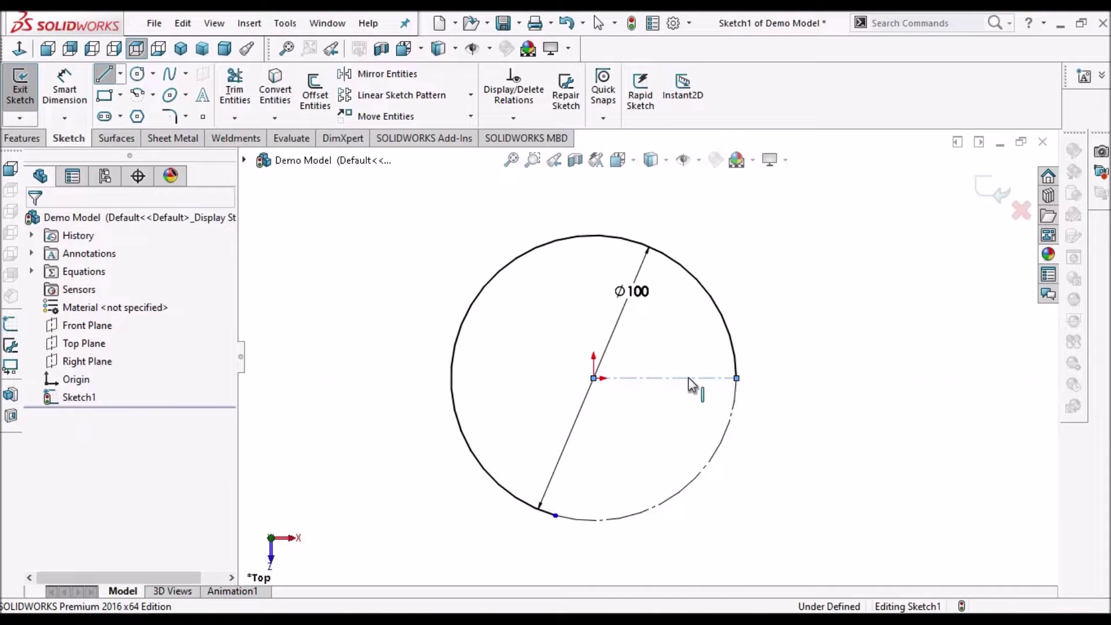
pyautogui.click(664, 378)
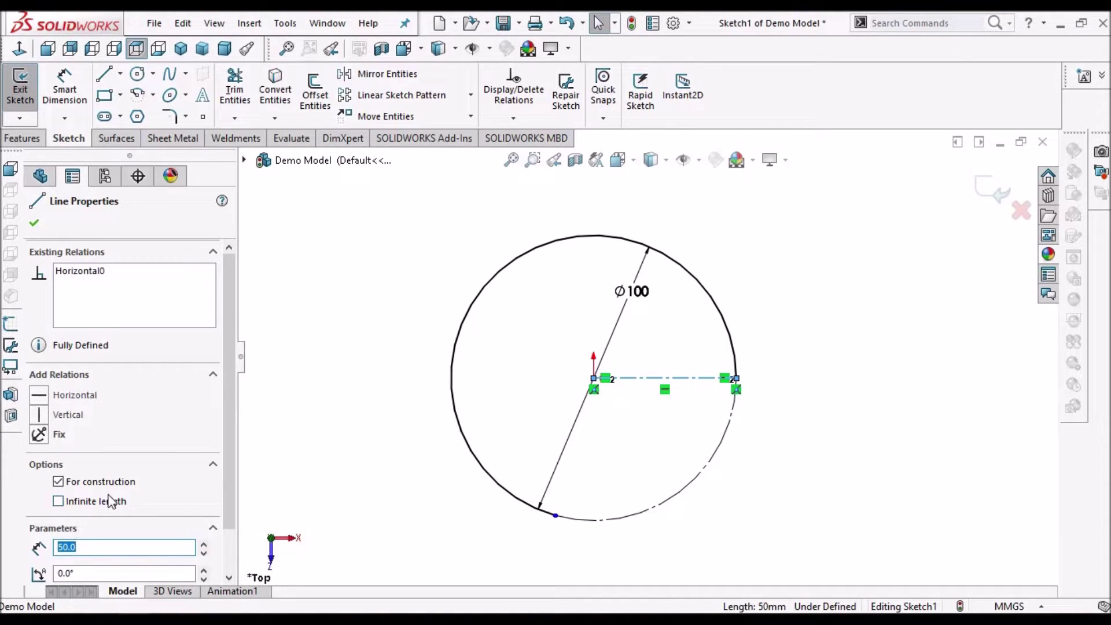
pyautogui.scroll(-2, 232, 563)
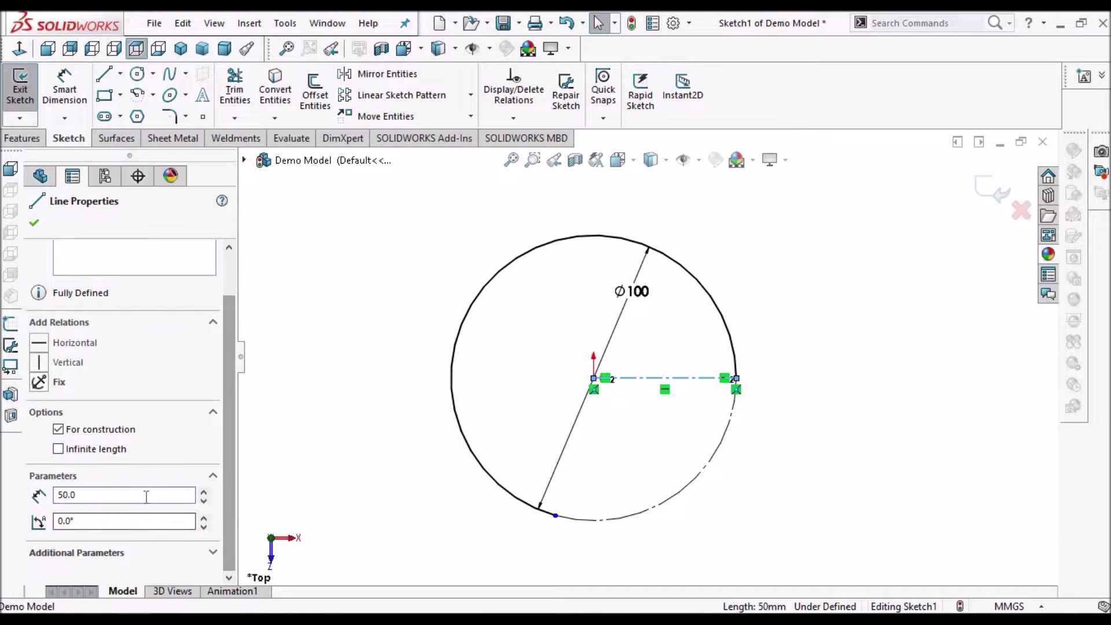
pyautogui.click(48, 344)
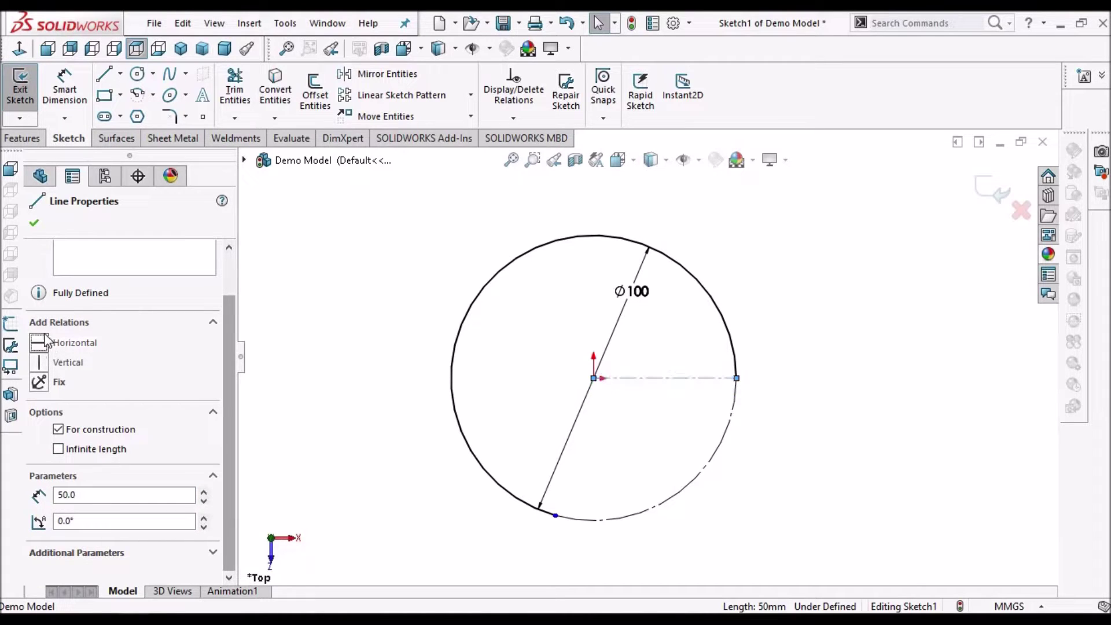
pyautogui.click(36, 224)
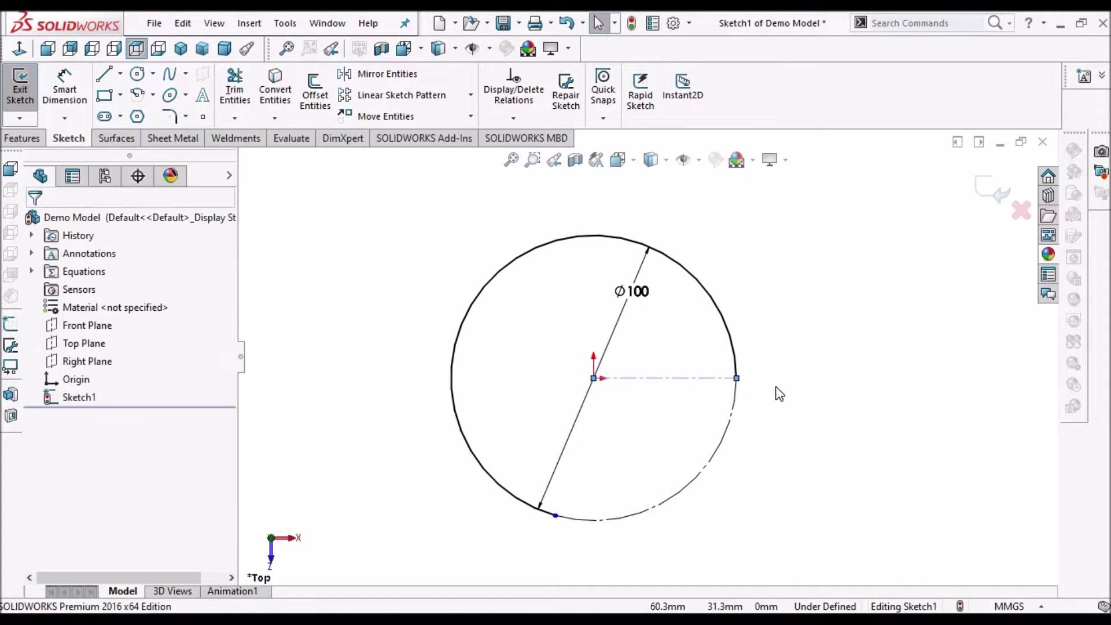
pyautogui.scroll(-1, 786, 363)
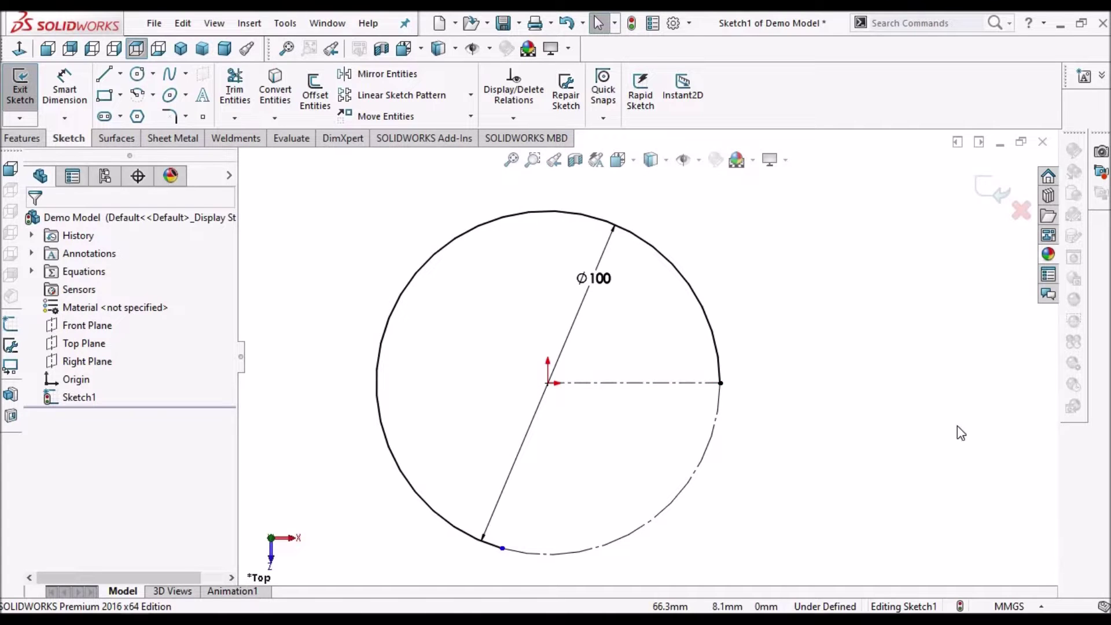
# - Draw a 3-point arc bulging just outside the circle's lower right
pyautogui.click(154, 95)
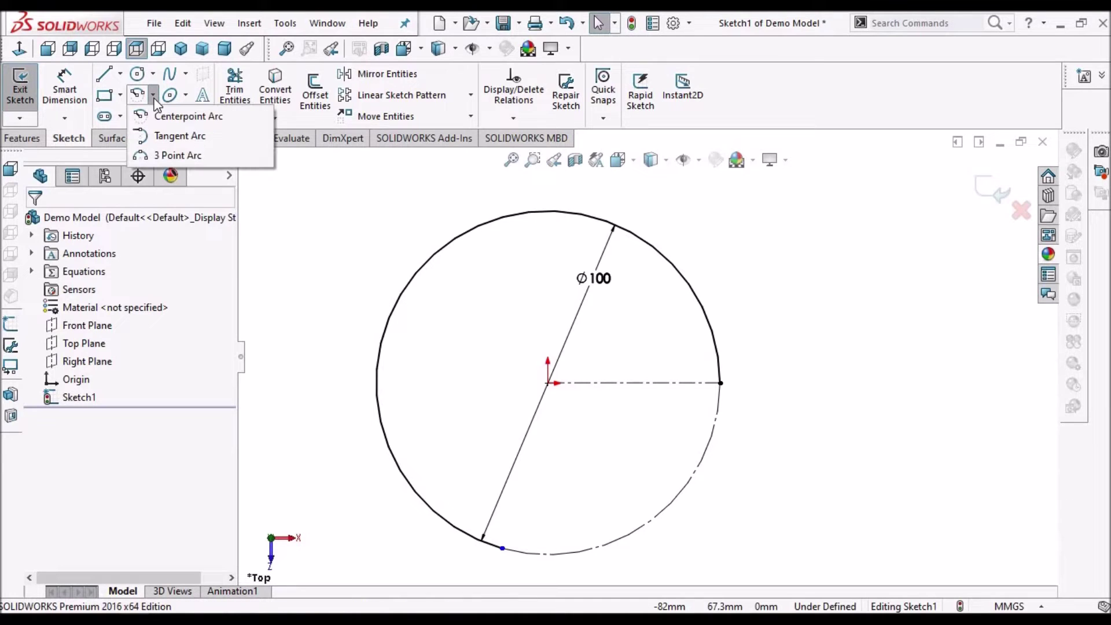
pyautogui.click(170, 157)
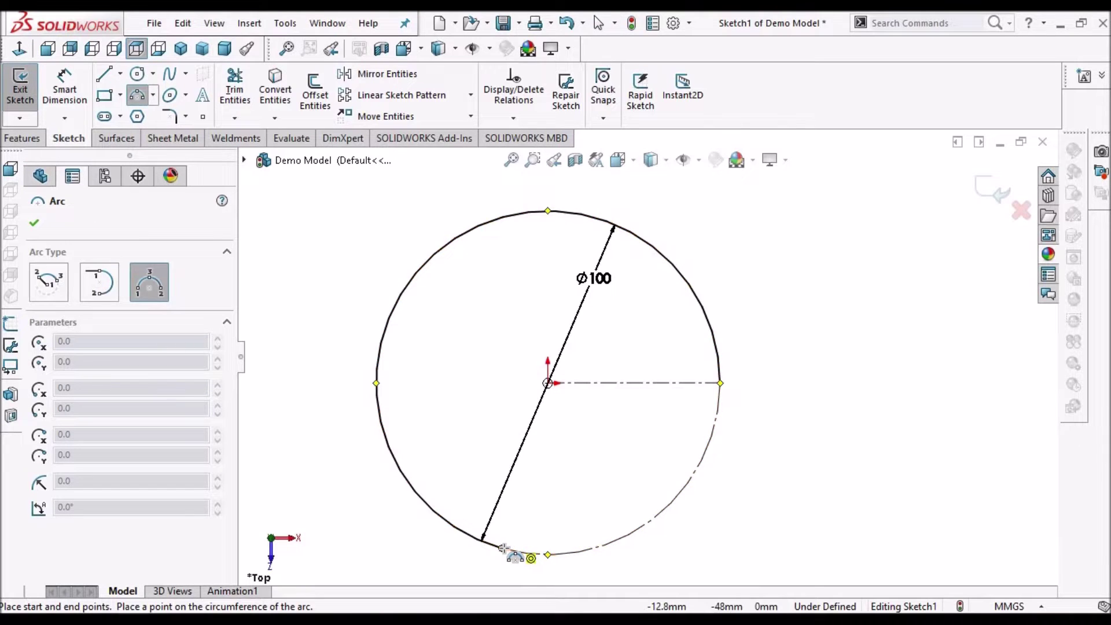
pyautogui.click(501, 548)
pyautogui.scroll(3, 740, 382)
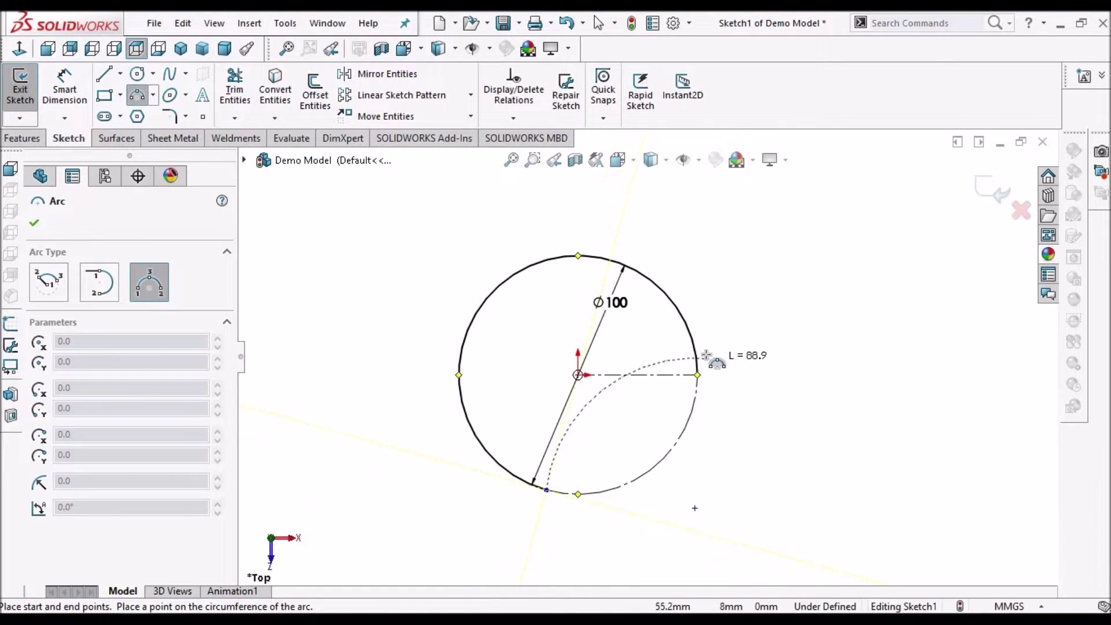
pyautogui.click(703, 354)
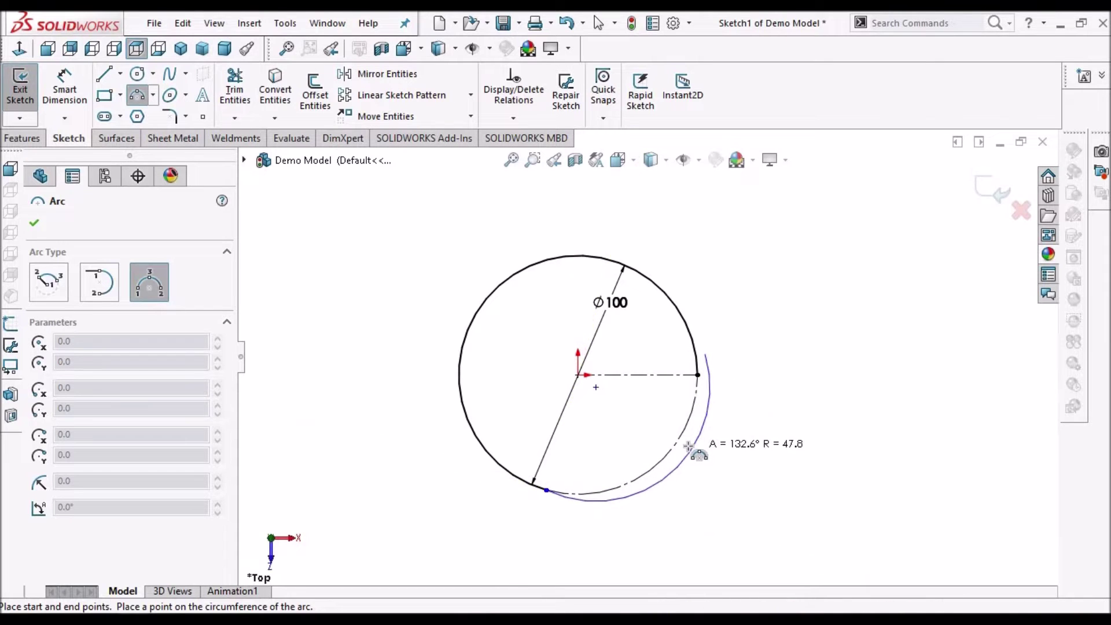
pyautogui.scroll(2, 682, 451)
pyautogui.click(778, 327)
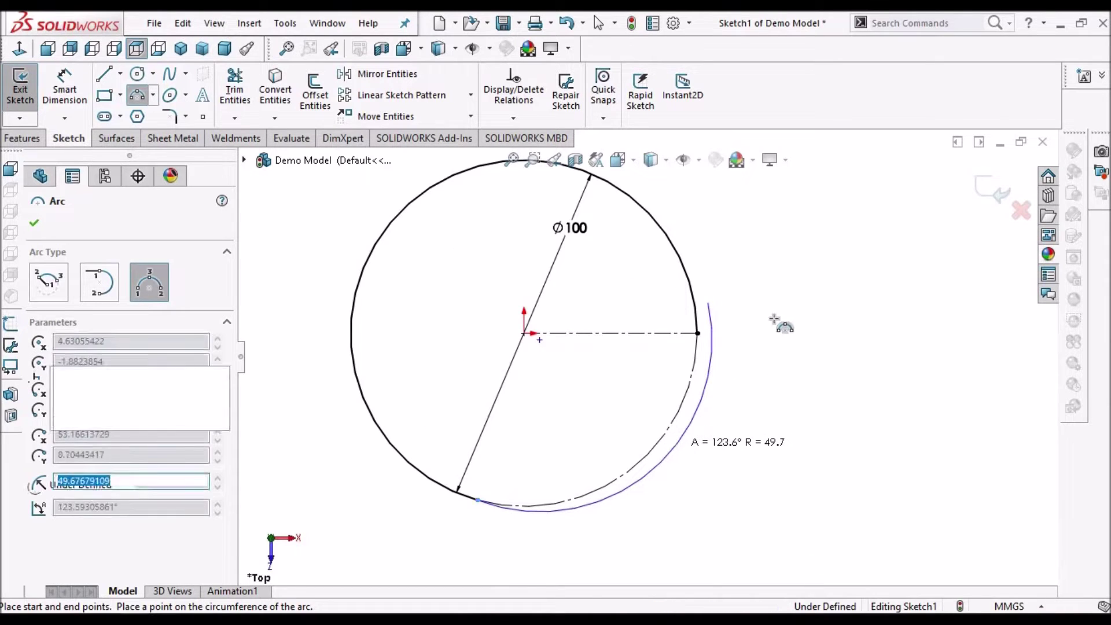
pyautogui.rightClick(778, 324)
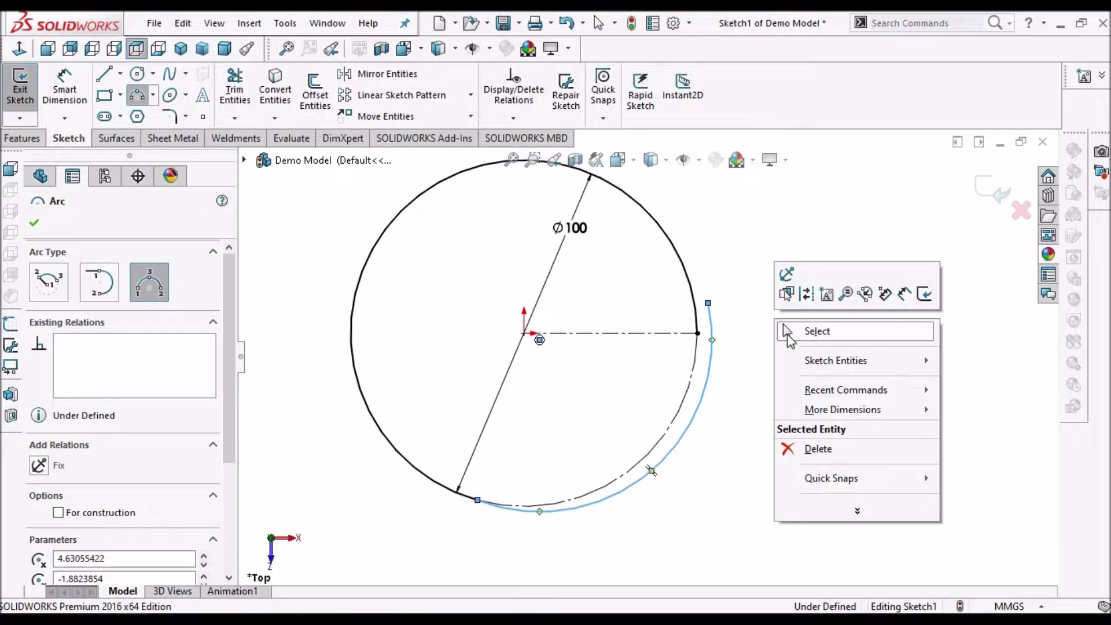
pyautogui.click(788, 333)
pyautogui.scroll(2, 758, 334)
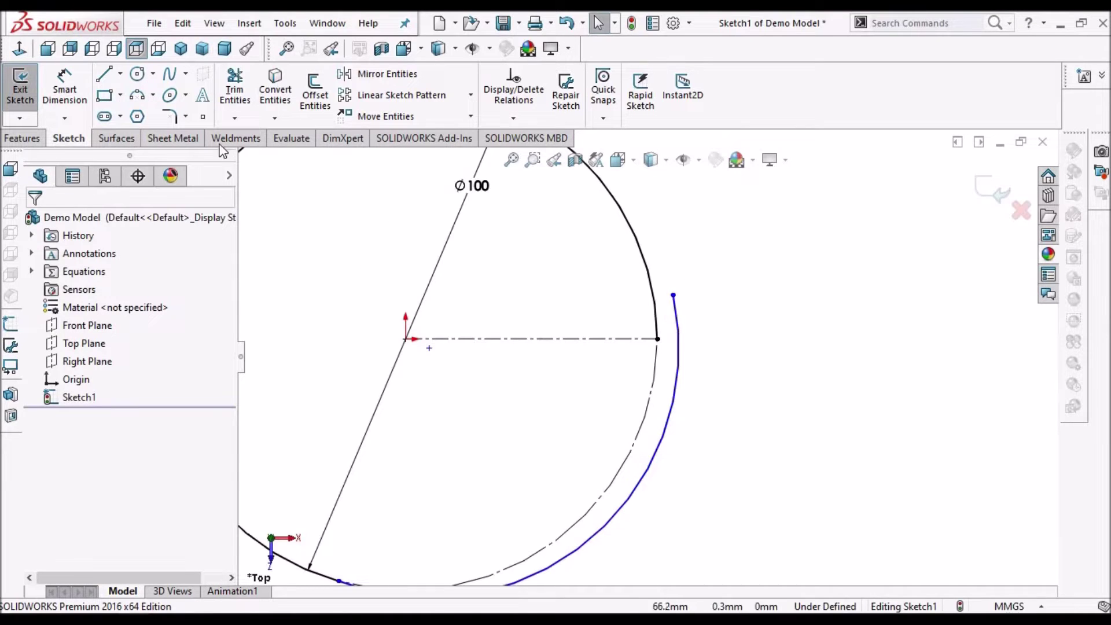
# - Add a short centerline from the circle's right point, its end coincident with the outer arc
pyautogui.click(119, 73)
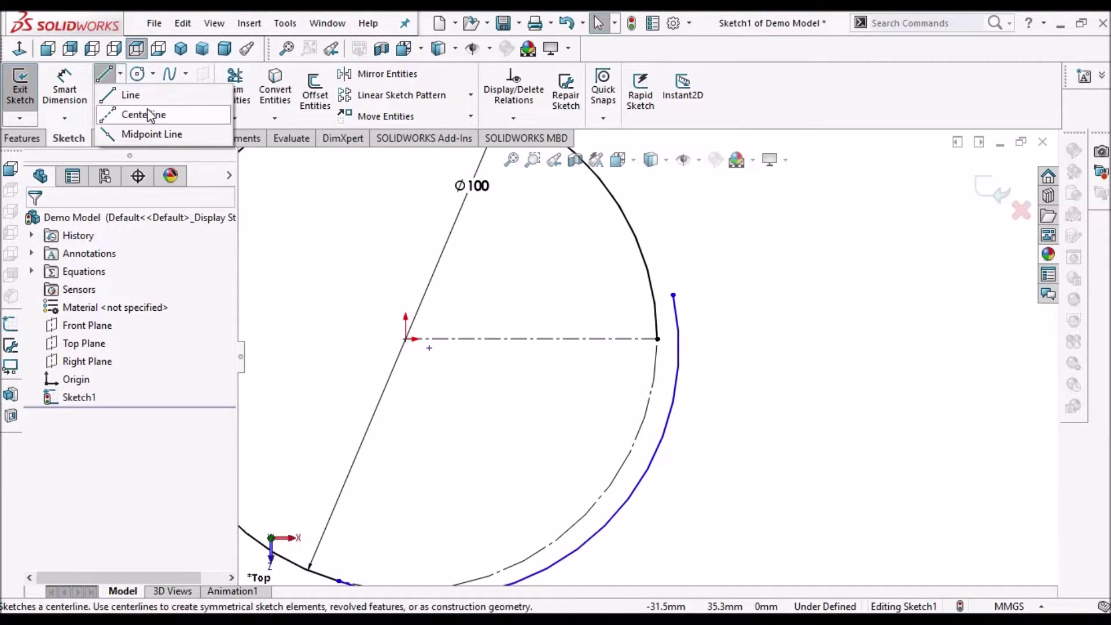
pyautogui.click(147, 114)
pyautogui.scroll(-4, 657, 370)
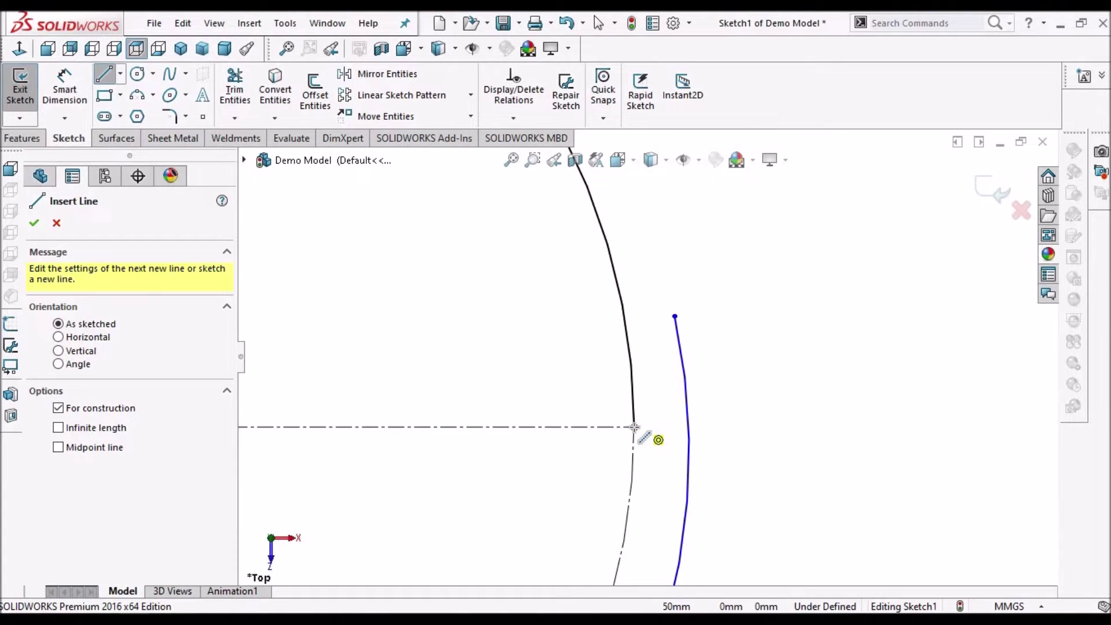
pyautogui.click(693, 423)
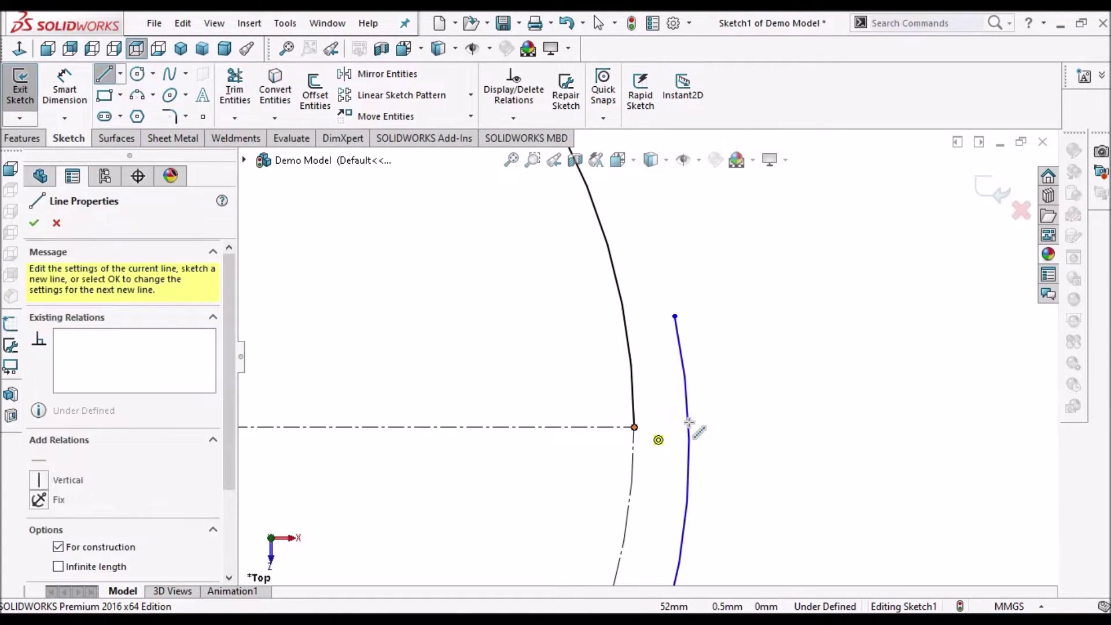
pyautogui.click(689, 427)
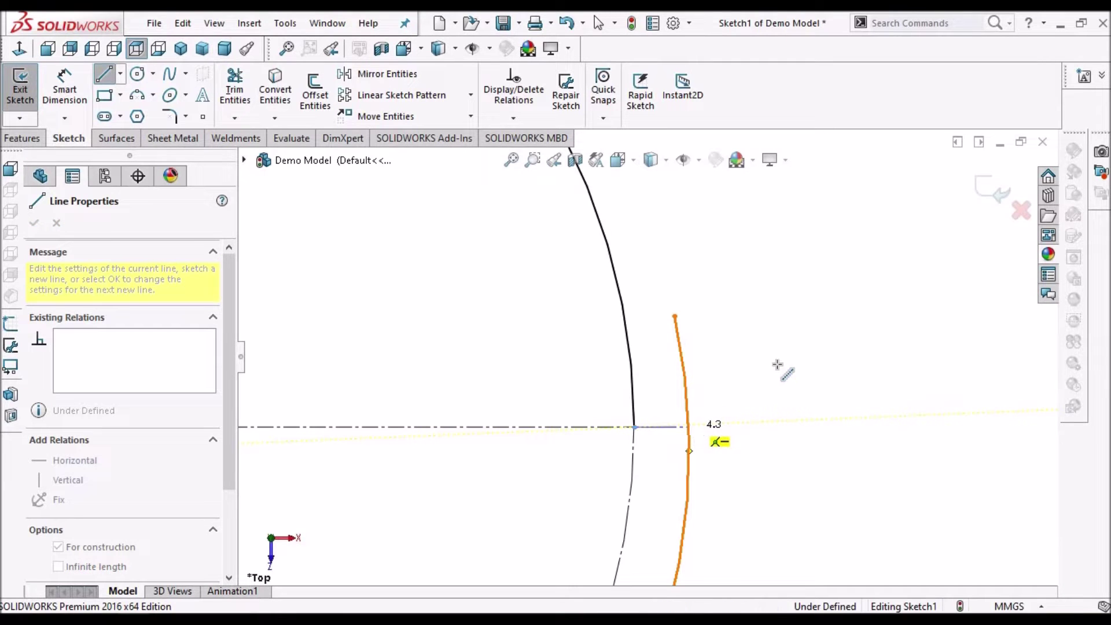
pyautogui.rightClick(781, 367)
pyautogui.click(807, 375)
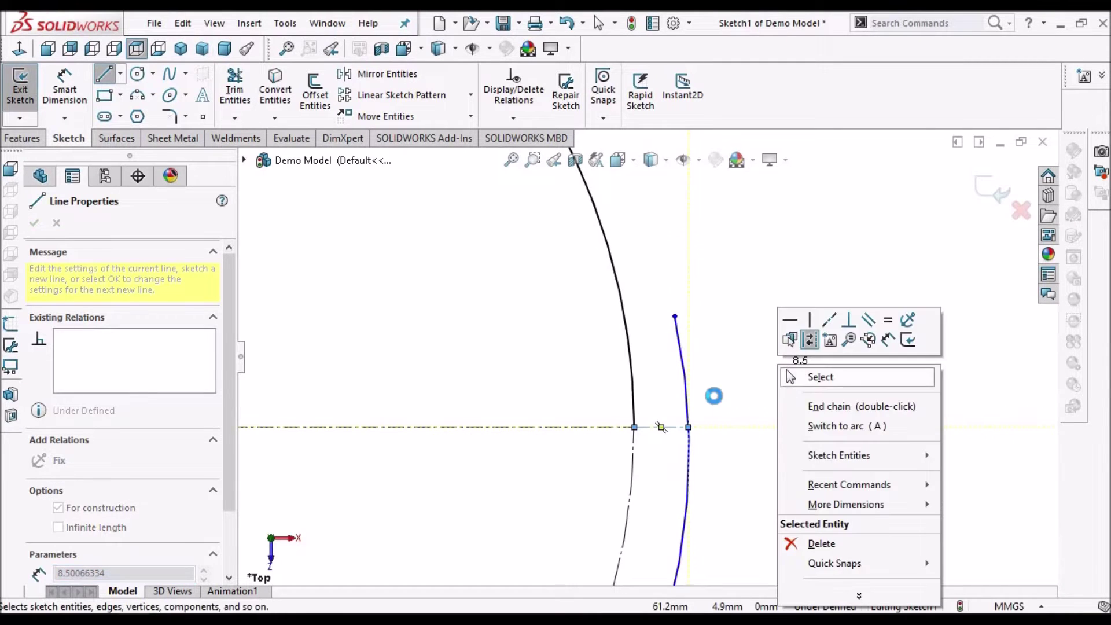
pyautogui.moveTo(689, 431); pyautogui.dragTo(692, 415)
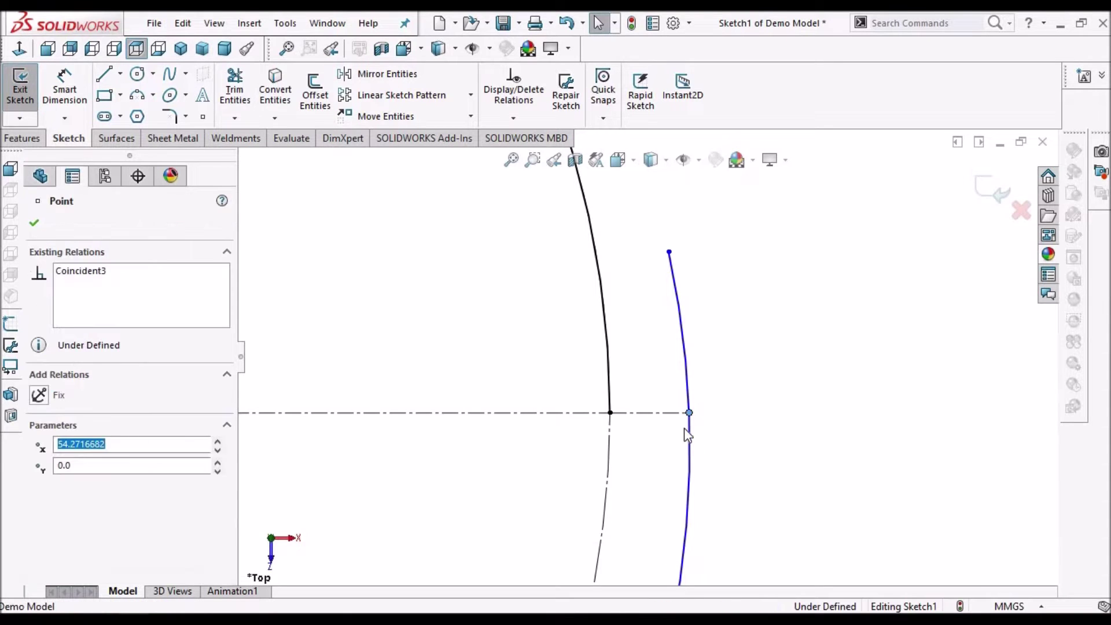
pyautogui.click(689, 438)
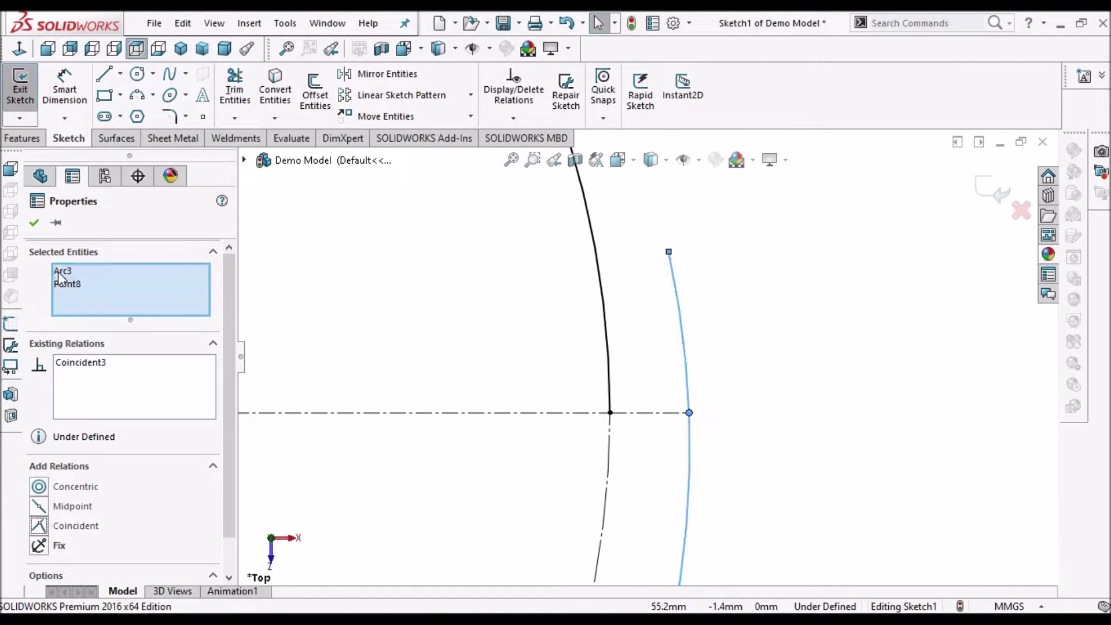
pyautogui.click(778, 365)
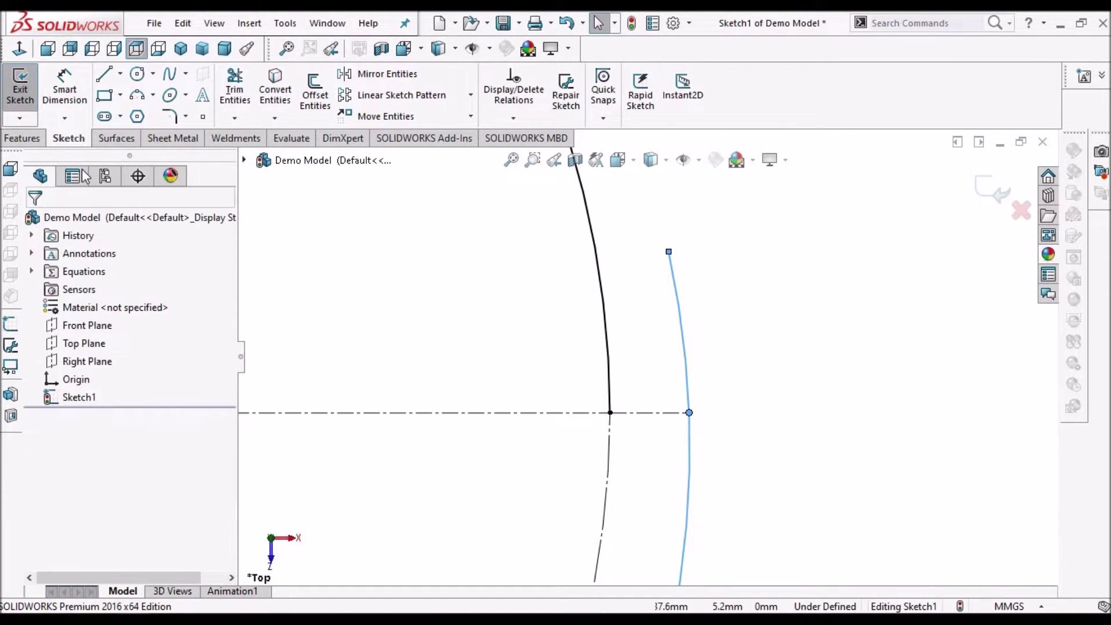
# - Dimension the short centerline gap between the circle and outer arc as 1.1 mm
pyautogui.press('d')
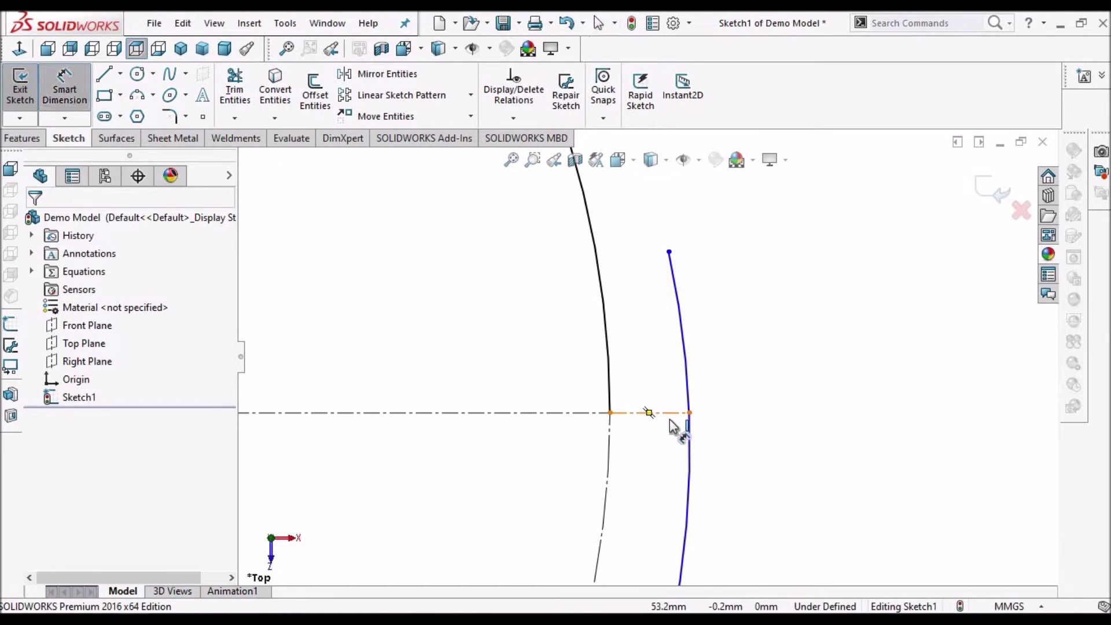
pyautogui.click(665, 446)
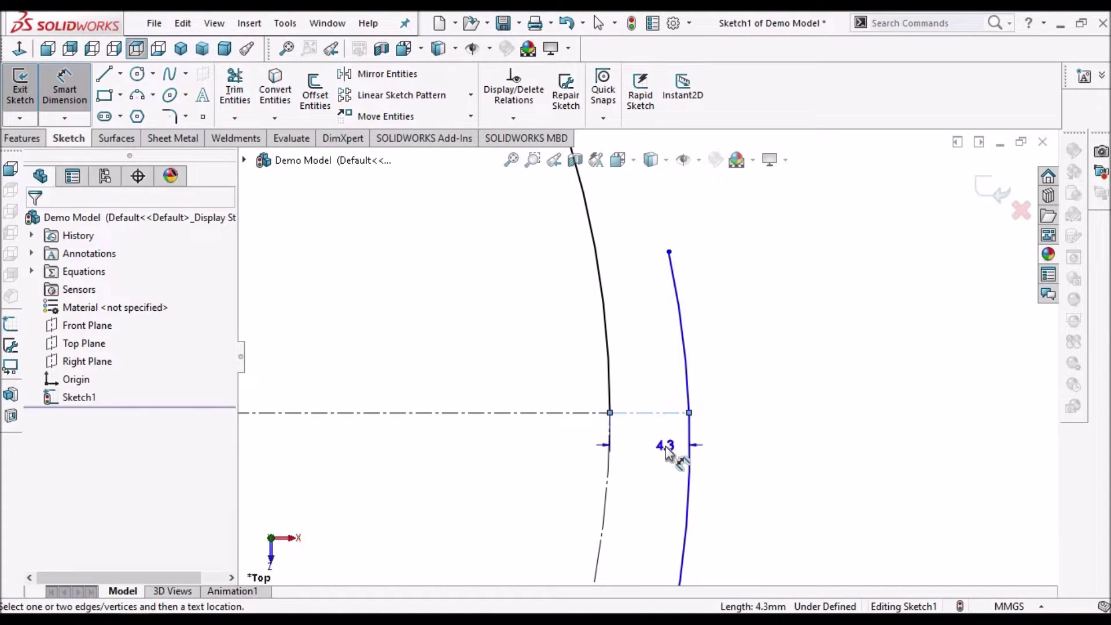
pyautogui.click(665, 446)
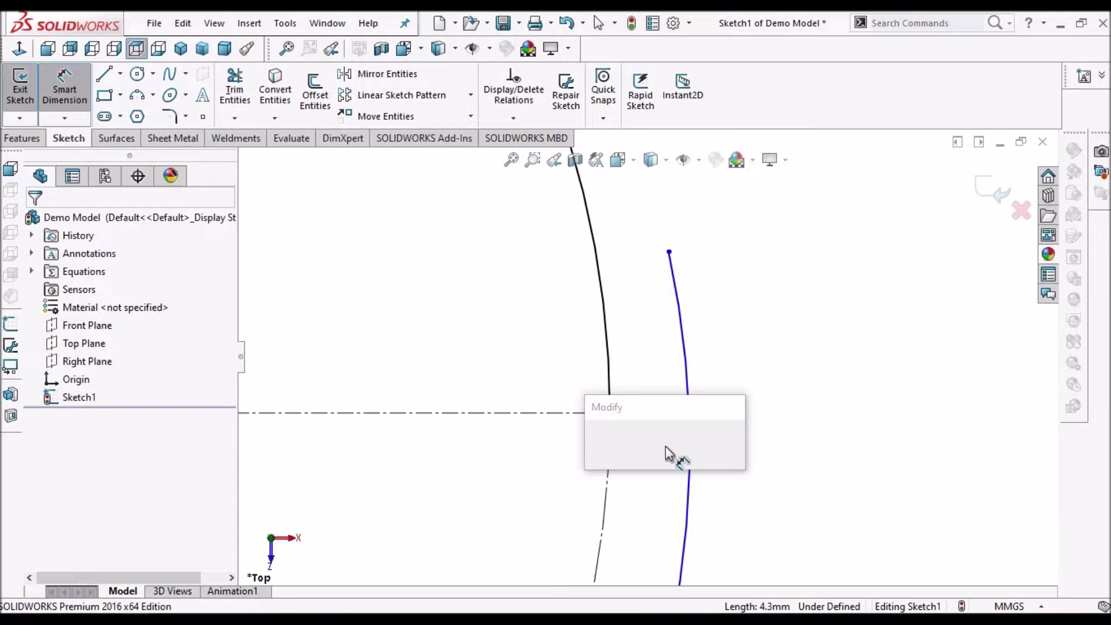
pyautogui.write('1')
pyautogui.press('Return')
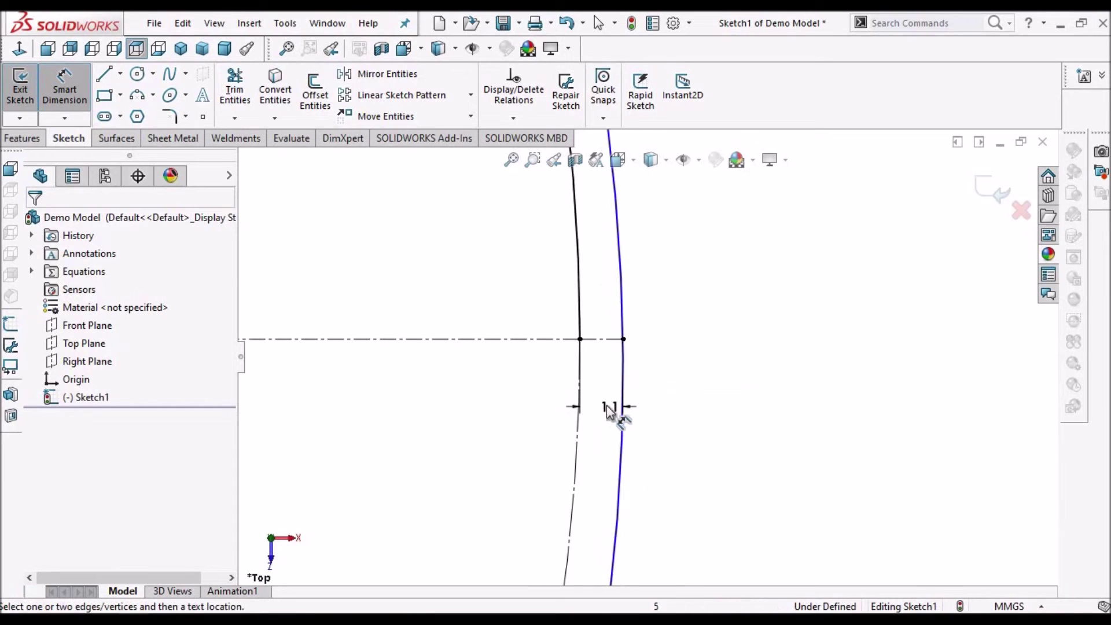
pyautogui.moveTo(607, 406); pyautogui.dragTo(696, 380)
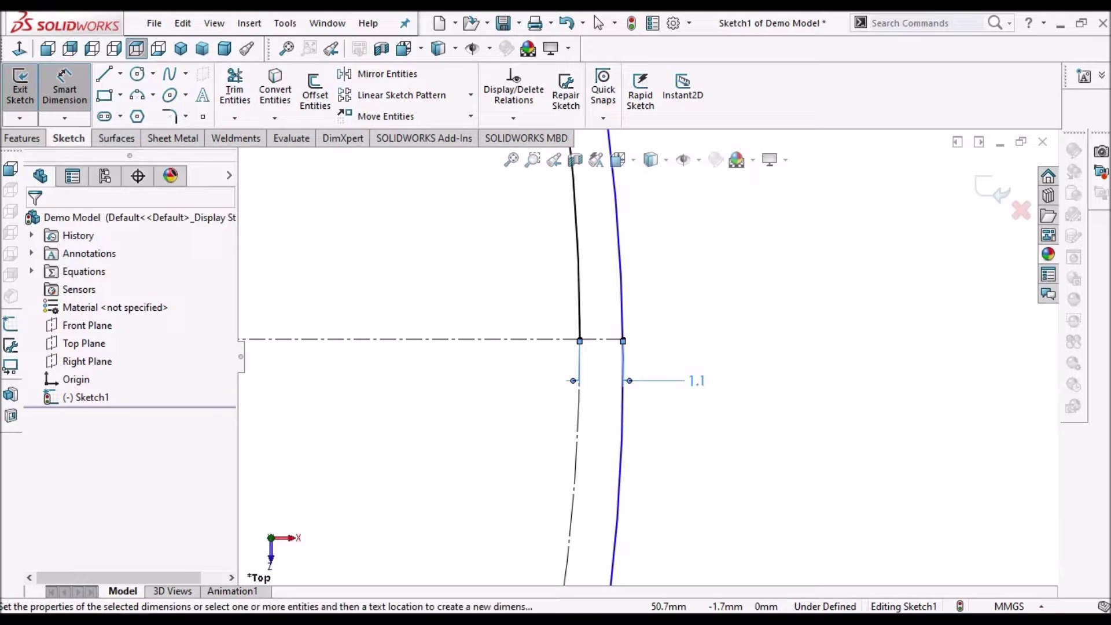
pyautogui.click(779, 303)
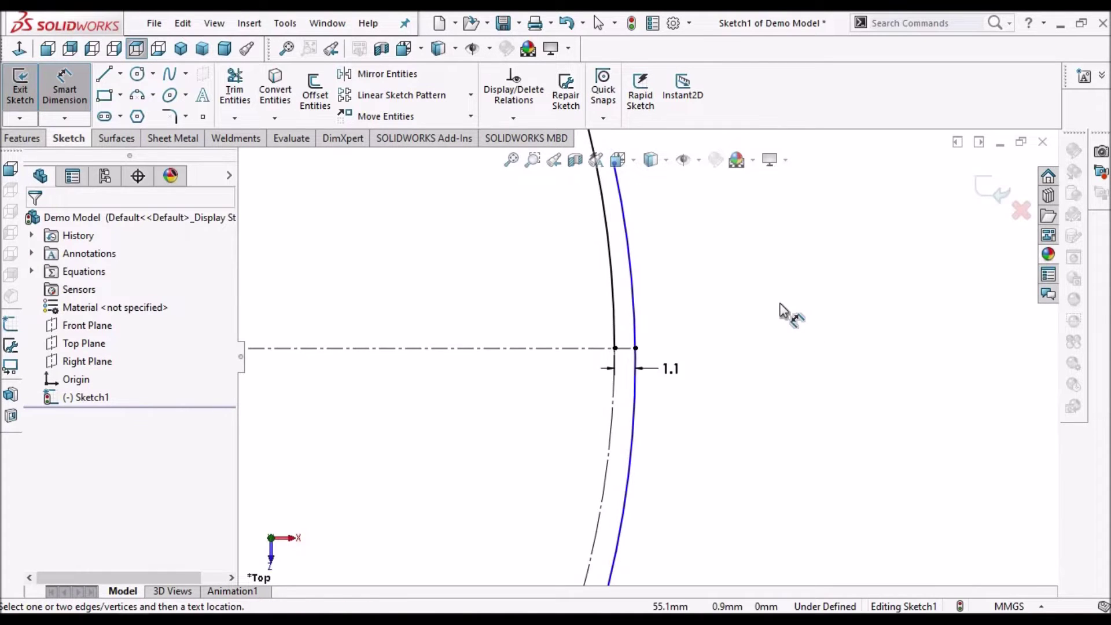
pyautogui.scroll(3, 545, 247)
pyautogui.scroll(3, 791, 249)
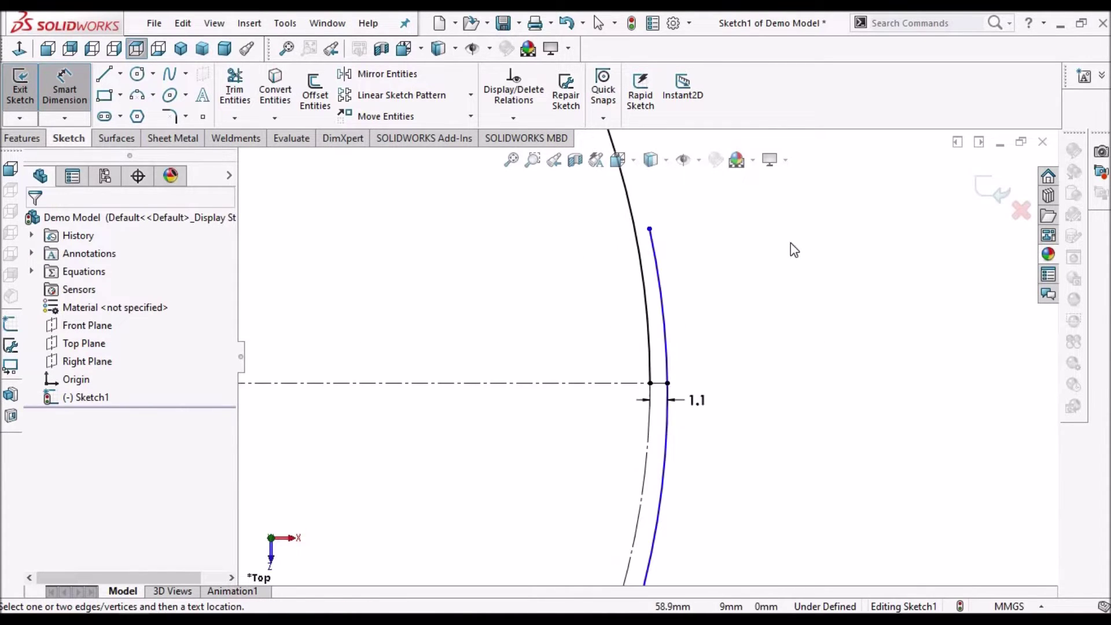
pyautogui.rightClick(790, 242)
pyautogui.click(816, 293)
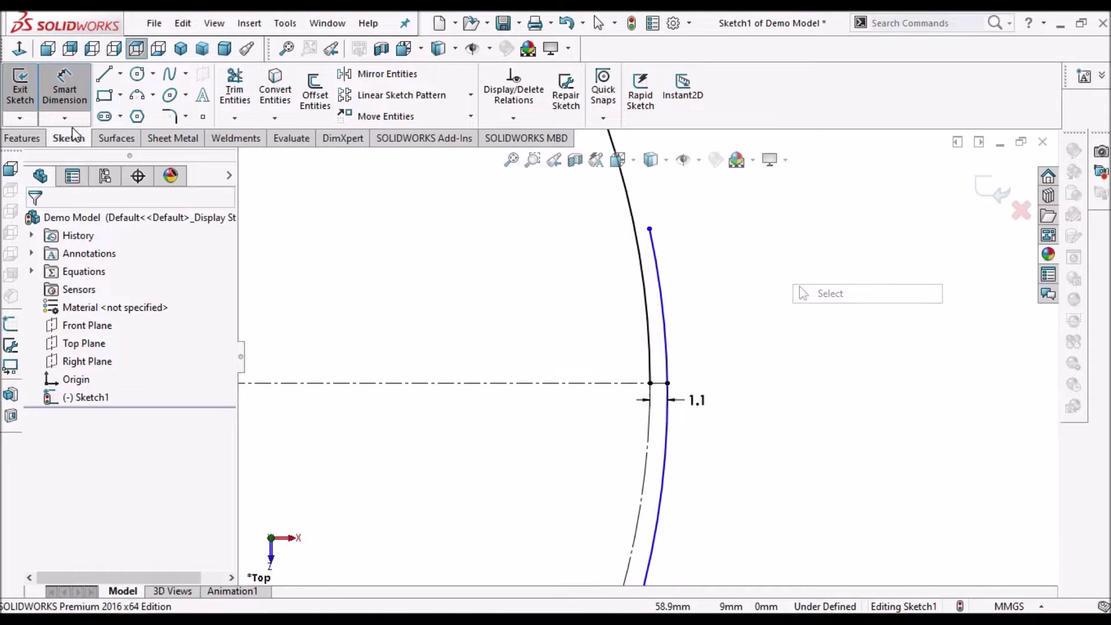
# - Draw a short horizontal centerline from the black arc to the blue arc's top end
pyautogui.click(120, 73)
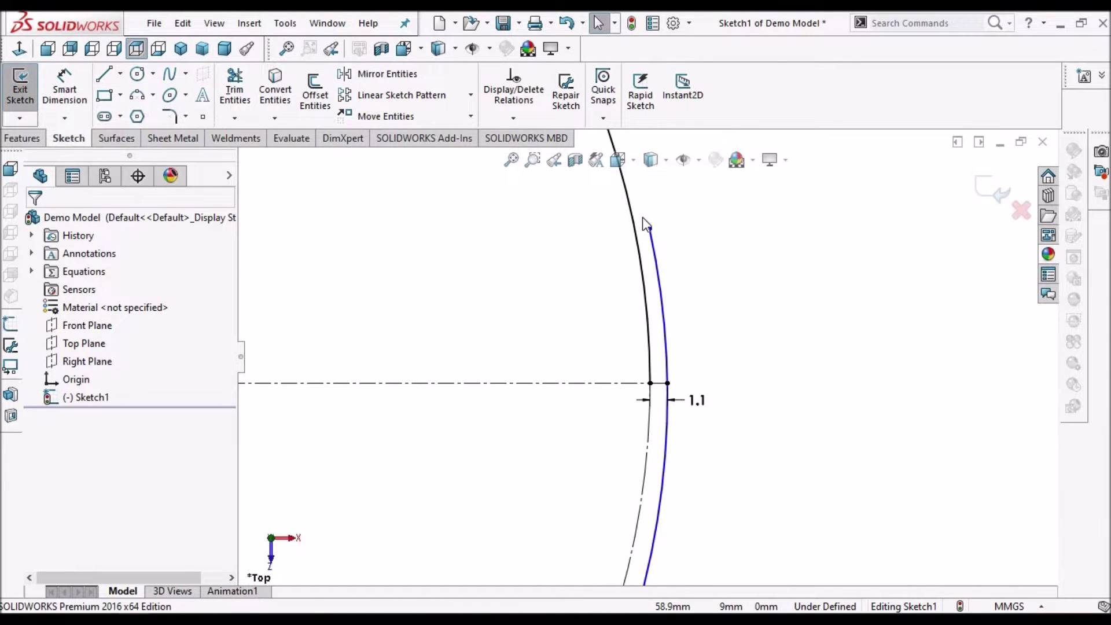
pyautogui.scroll(-5, 601, 249)
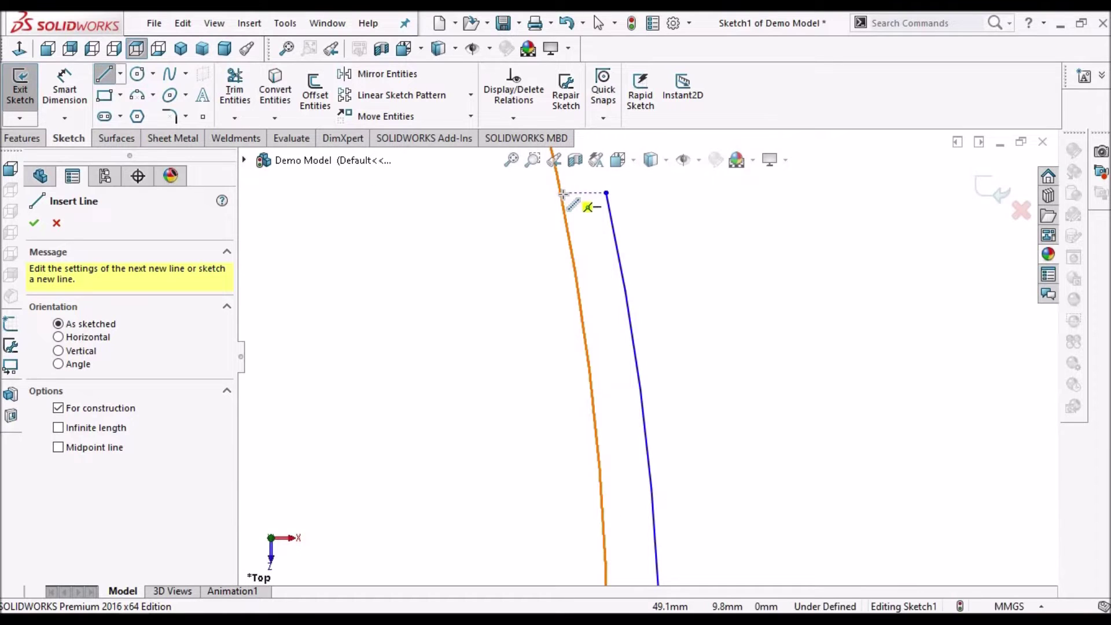
pyautogui.click(605, 192)
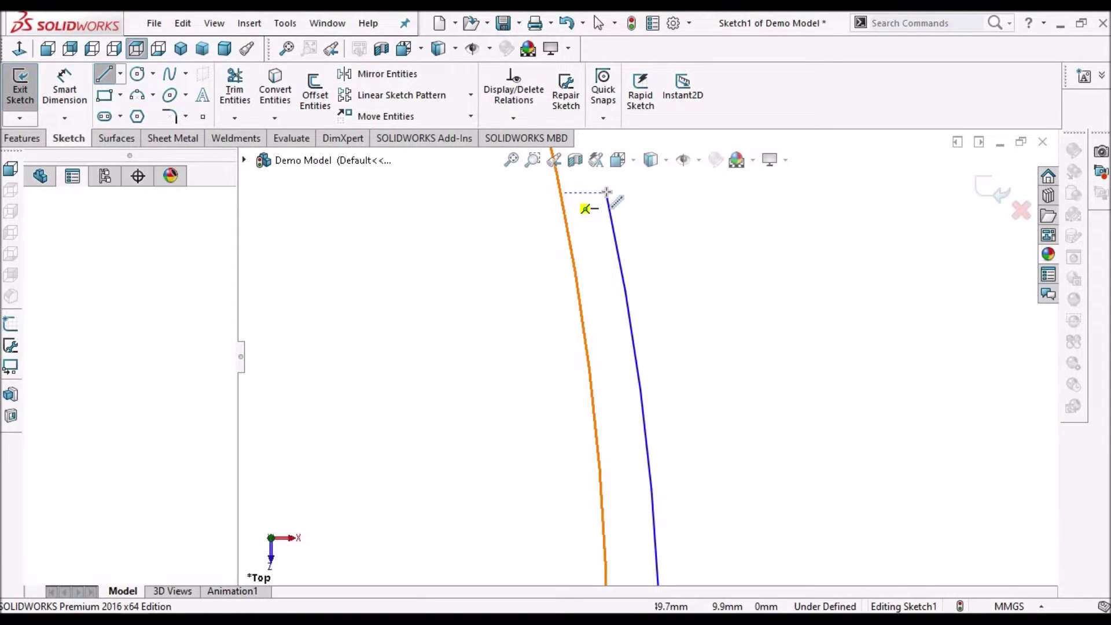
pyautogui.click(607, 192)
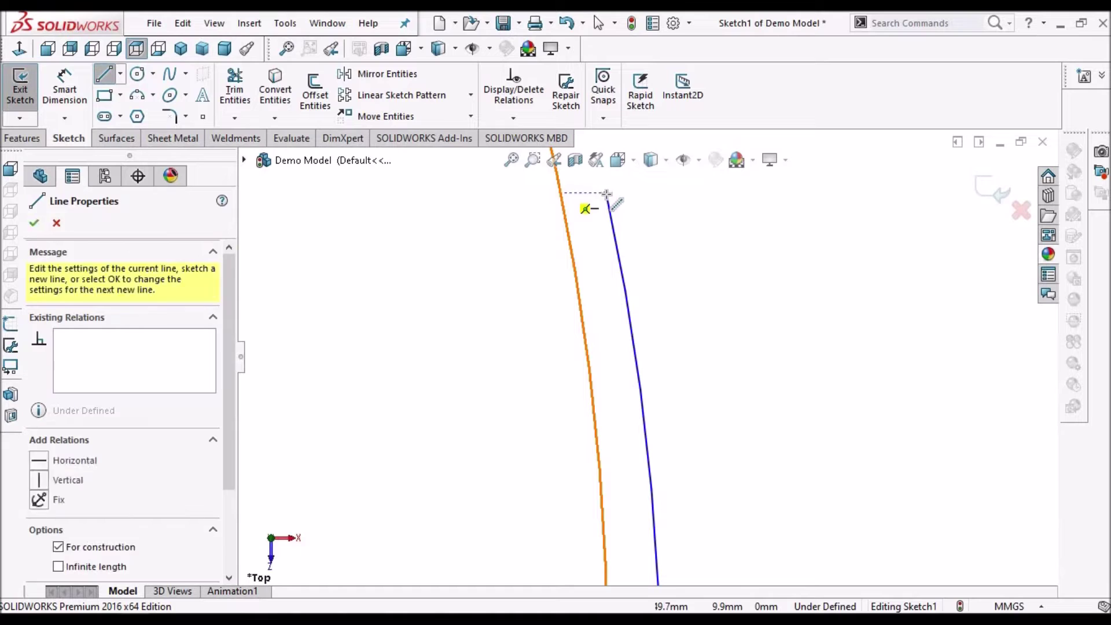
pyautogui.rightClick(745, 222)
pyautogui.click(751, 234)
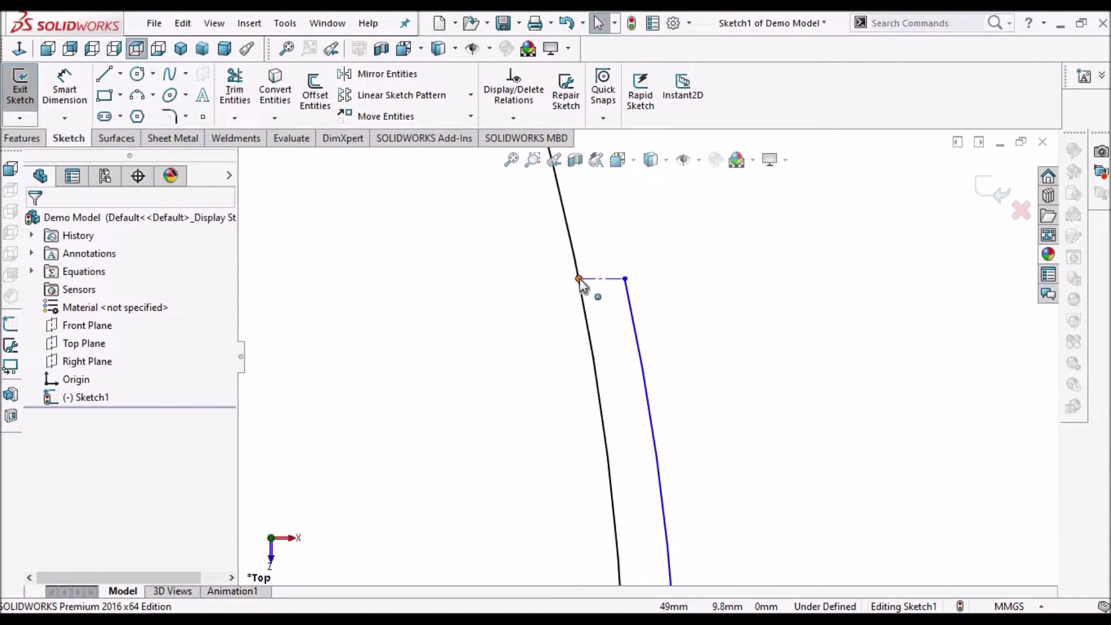
# - Make the new line's endpoint coincident with the black arc and adjust the blue arc's top endpoint
pyautogui.click(581, 304)
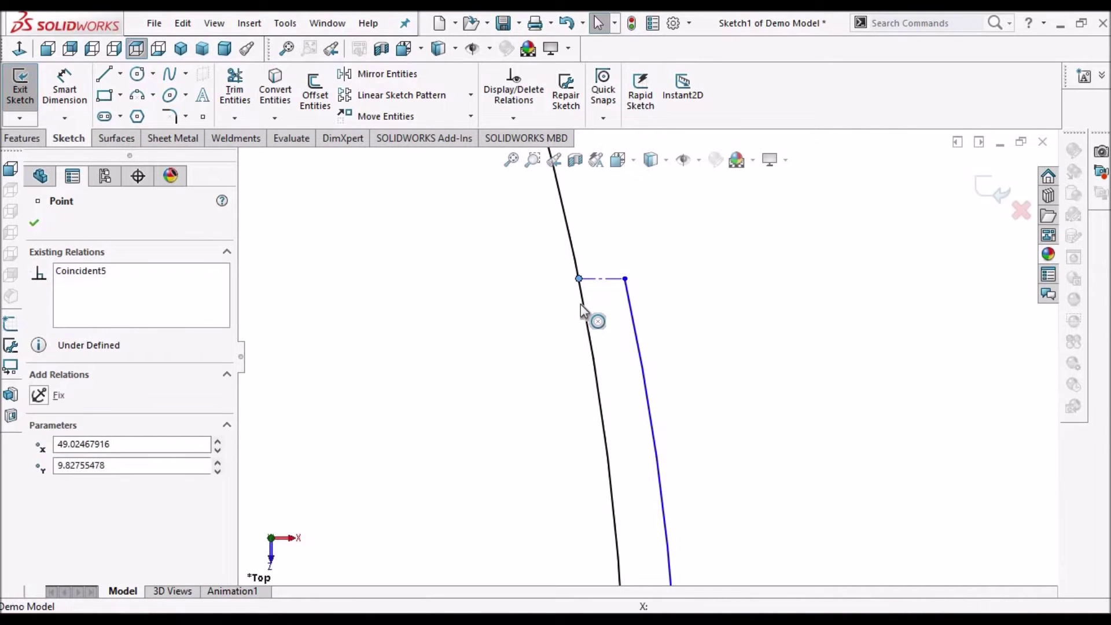
pyautogui.click(578, 284)
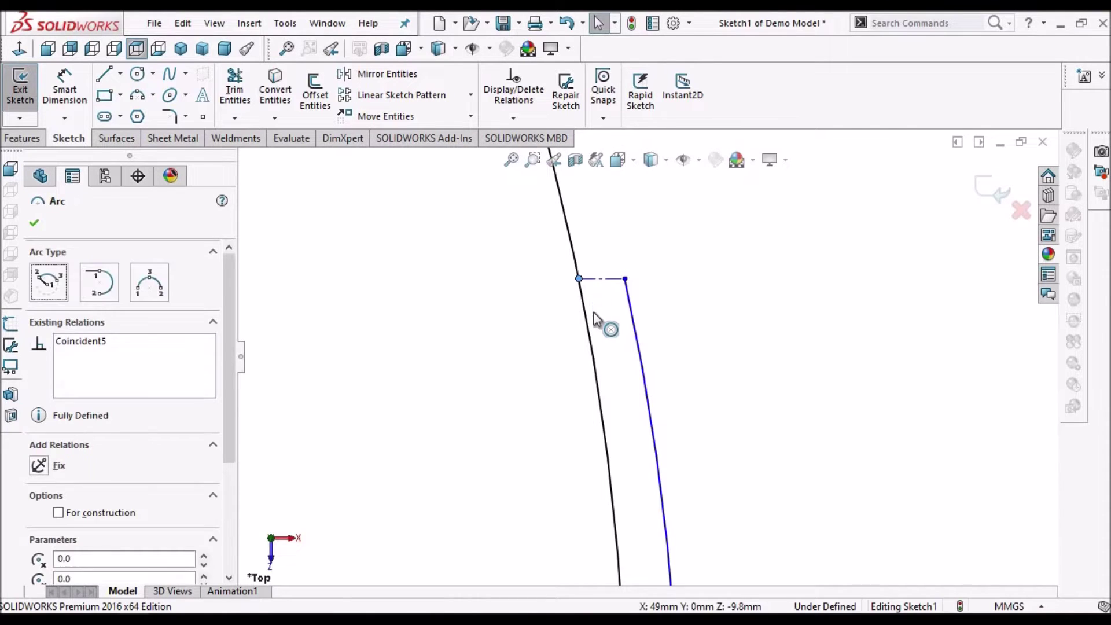
pyautogui.keyDown('ctrl'); pyautogui.click(590, 279); pyautogui.keyUp('ctrl')
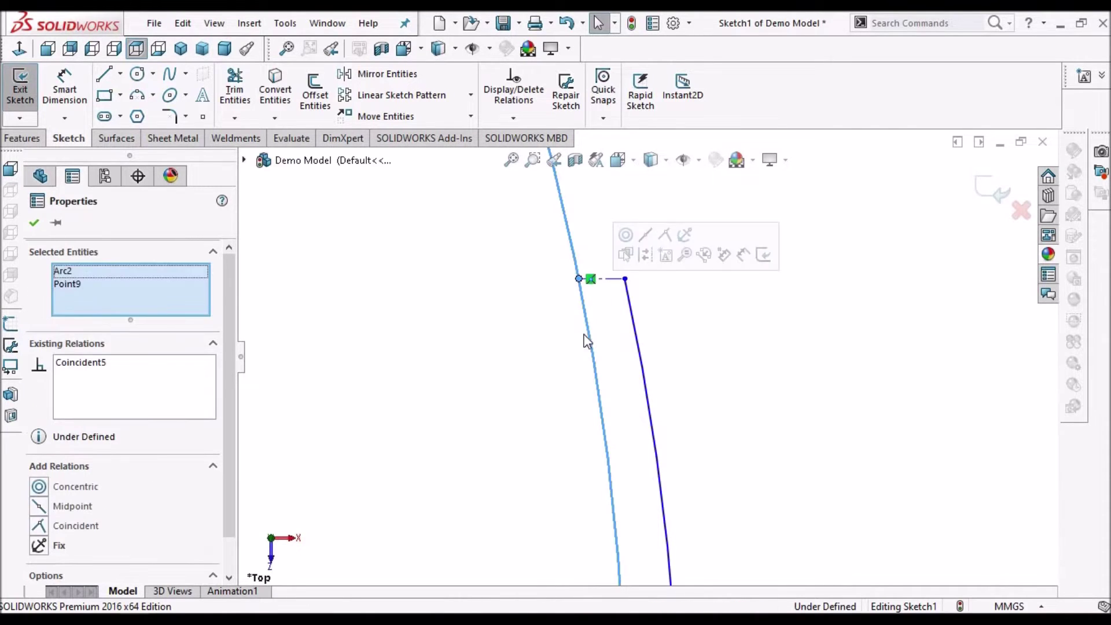
pyautogui.click(42, 525)
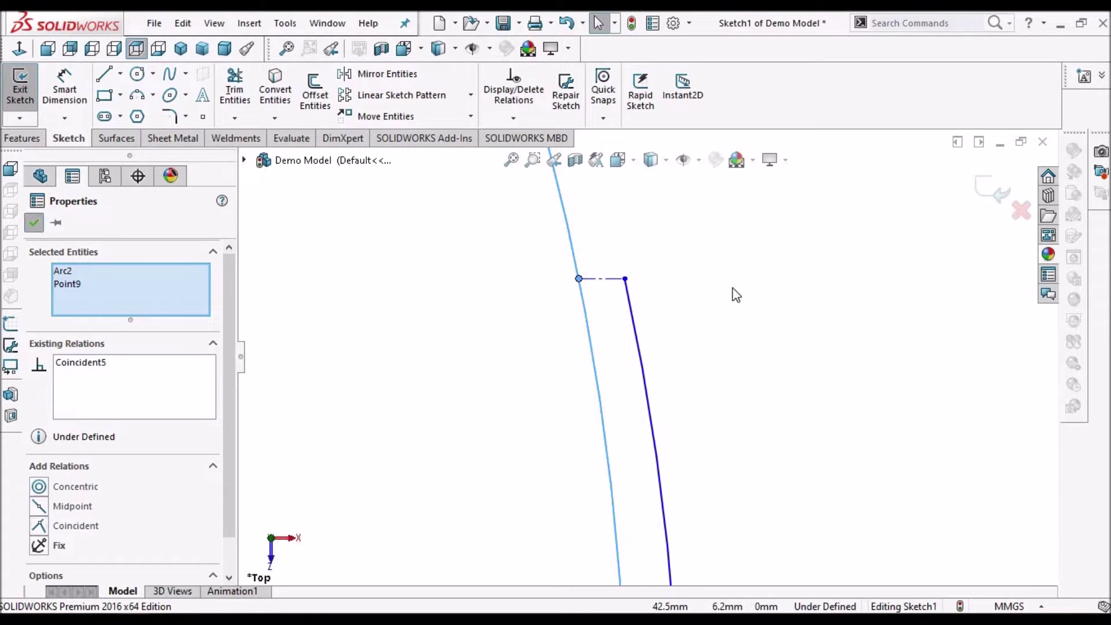
pyautogui.press('Escape')
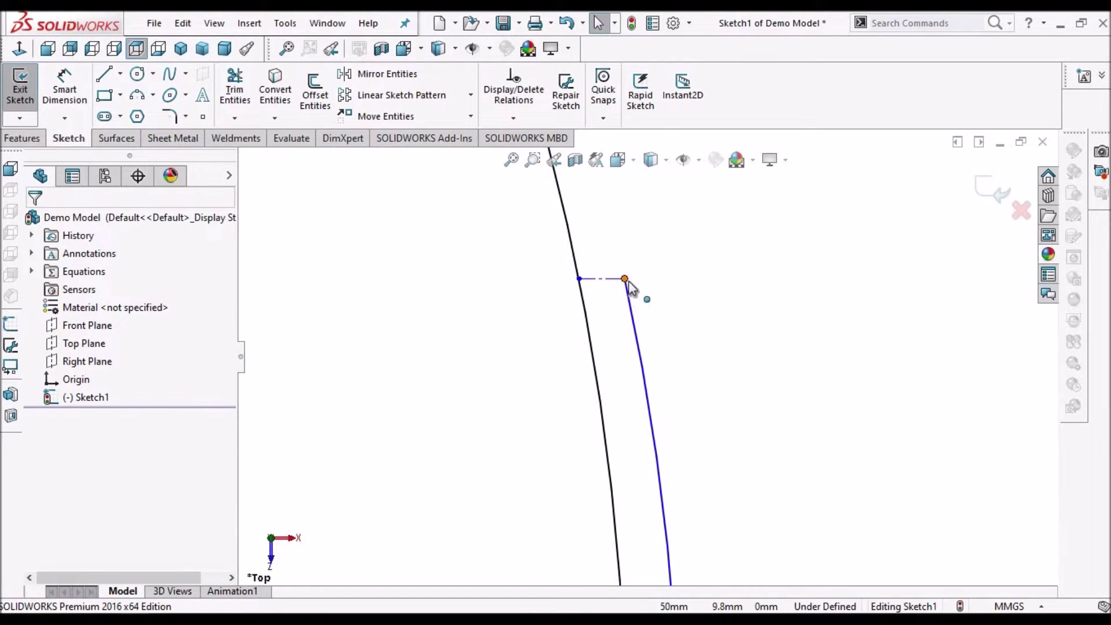
pyautogui.moveTo(626, 248); pyautogui.dragTo(638, 287)
pyautogui.click(759, 319)
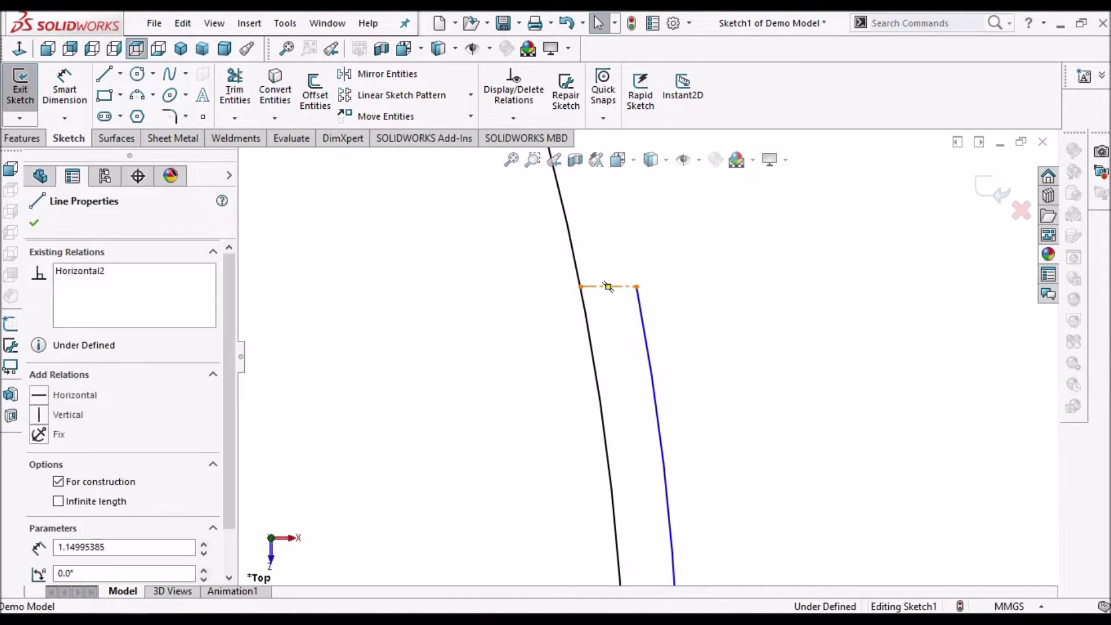
pyautogui.scroll(4, 676, 334)
pyautogui.scroll(-5, 648, 445)
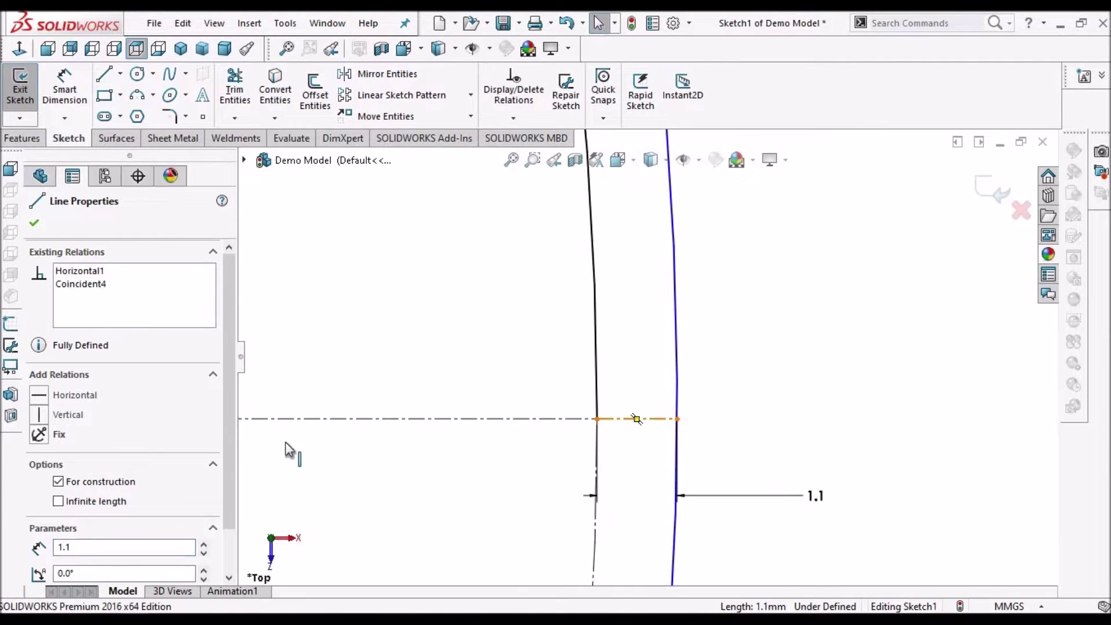
# - Make the two short horizontal lines parallel and attach the top line to the blue arc's end
pyautogui.keyDown('ctrl'); pyautogui.click(636, 418); pyautogui.keyUp('ctrl')
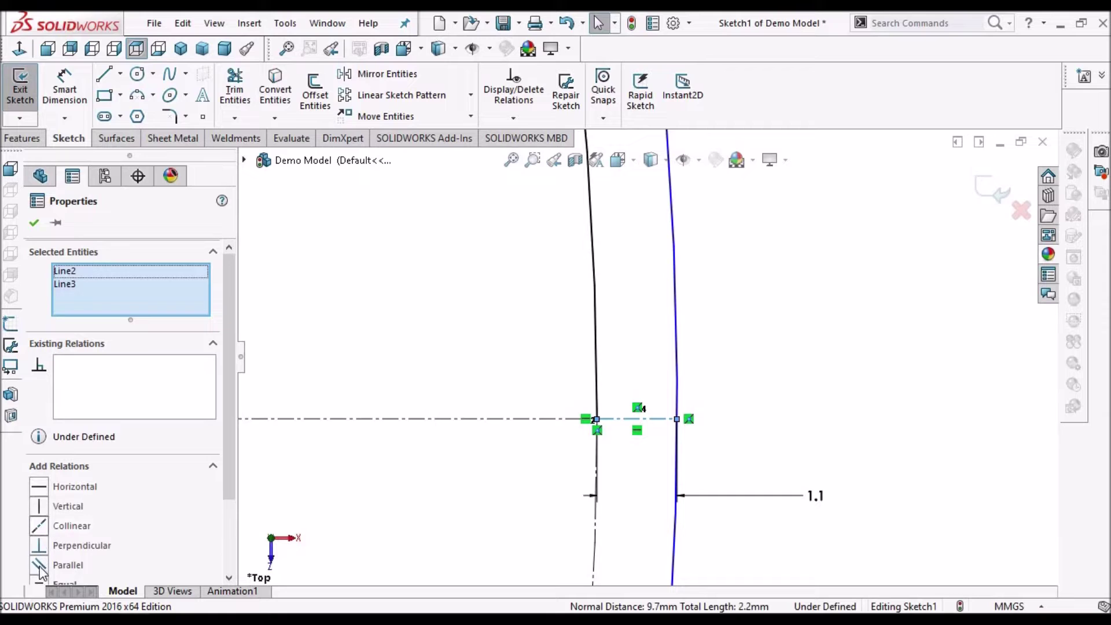
pyautogui.click(35, 222)
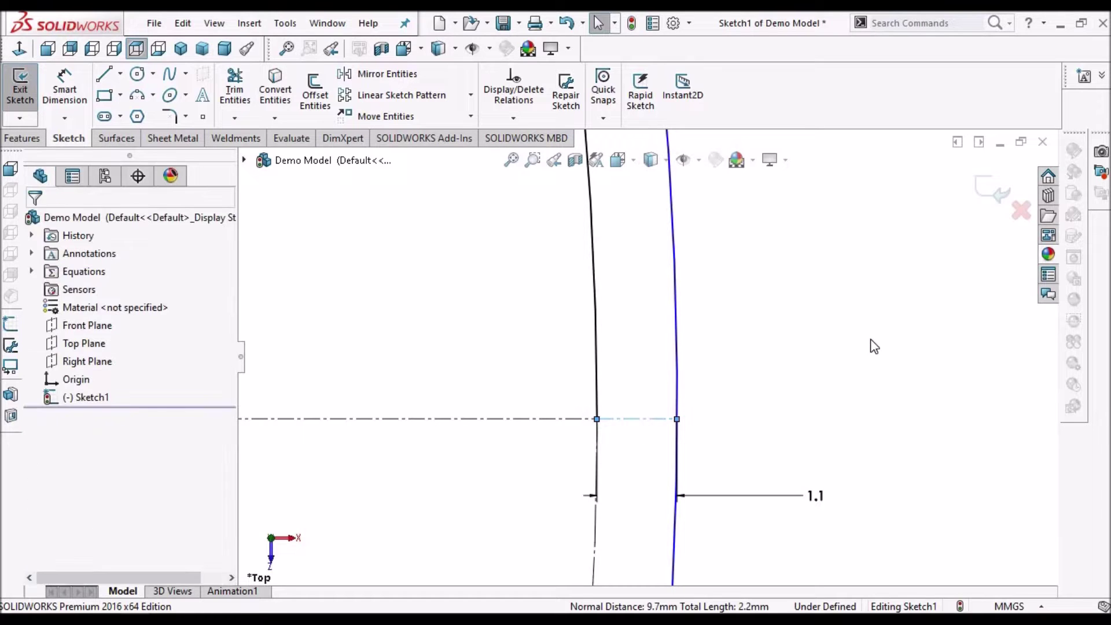
pyautogui.scroll(10, 871, 343)
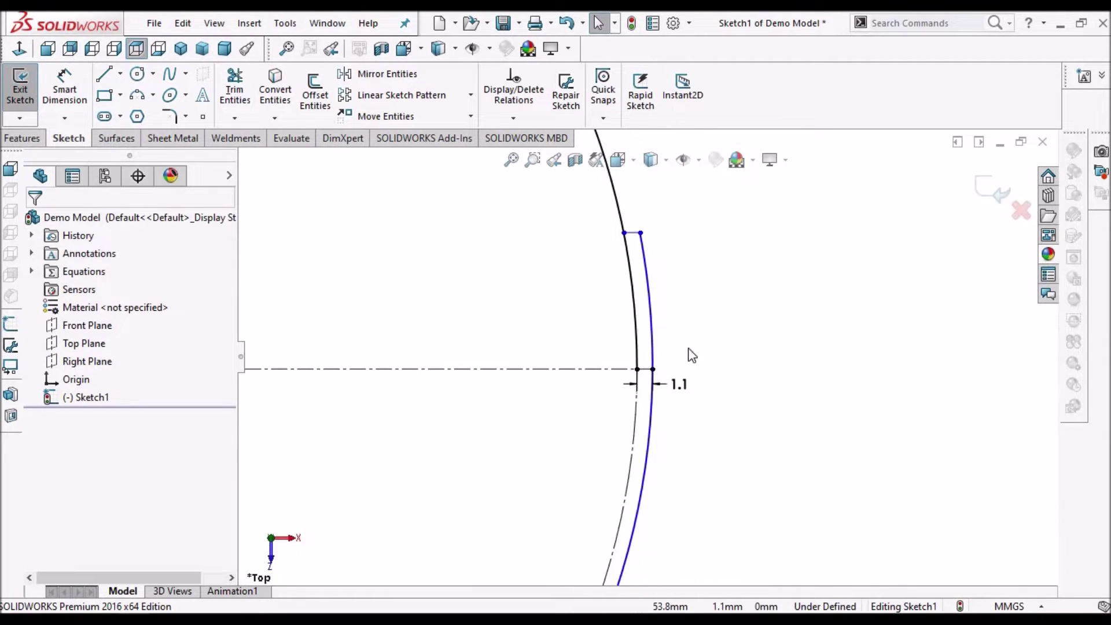
pyautogui.keyDown('ctrl'); pyautogui.moveTo(572, 356); pyautogui.dragTo(603, 360, button='middle'); pyautogui.keyUp('ctrl')
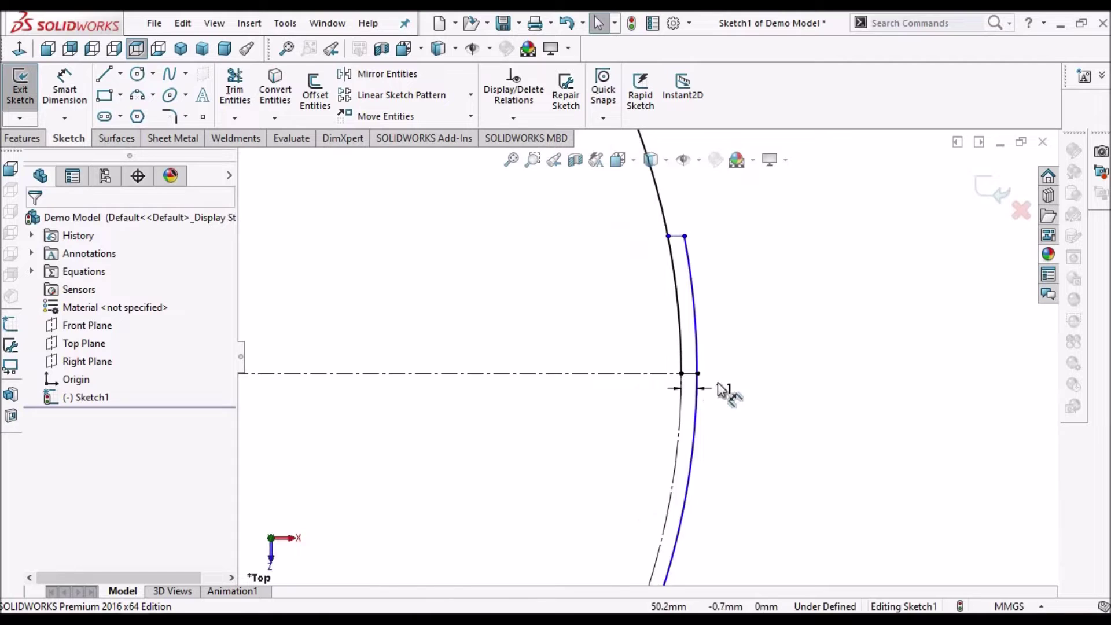
pyautogui.scroll(-3, 661, 331)
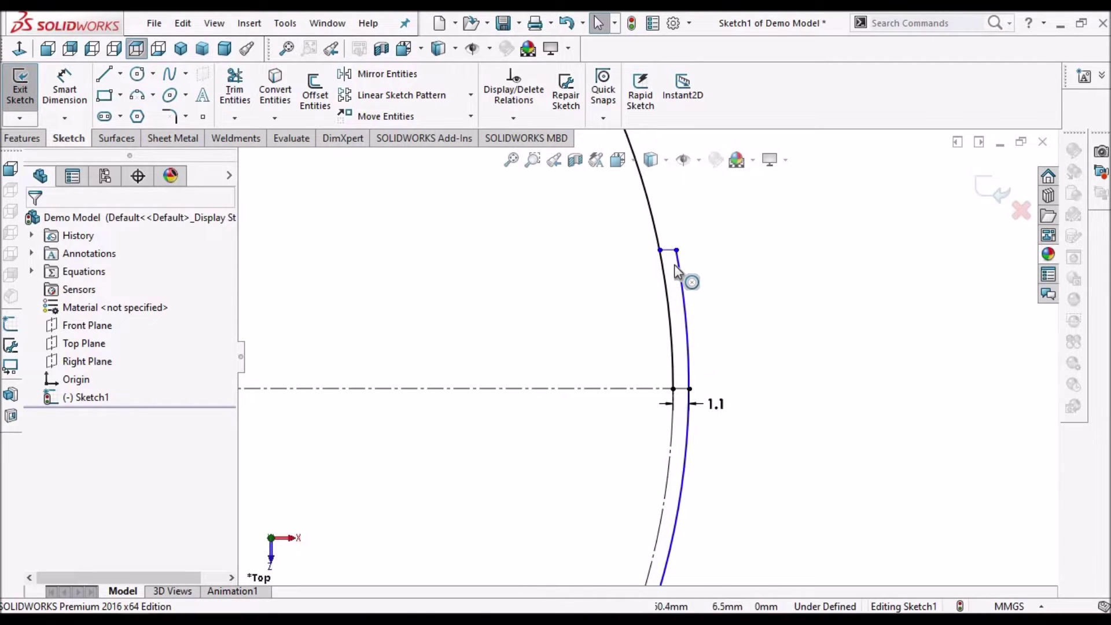
pyautogui.click(676, 250)
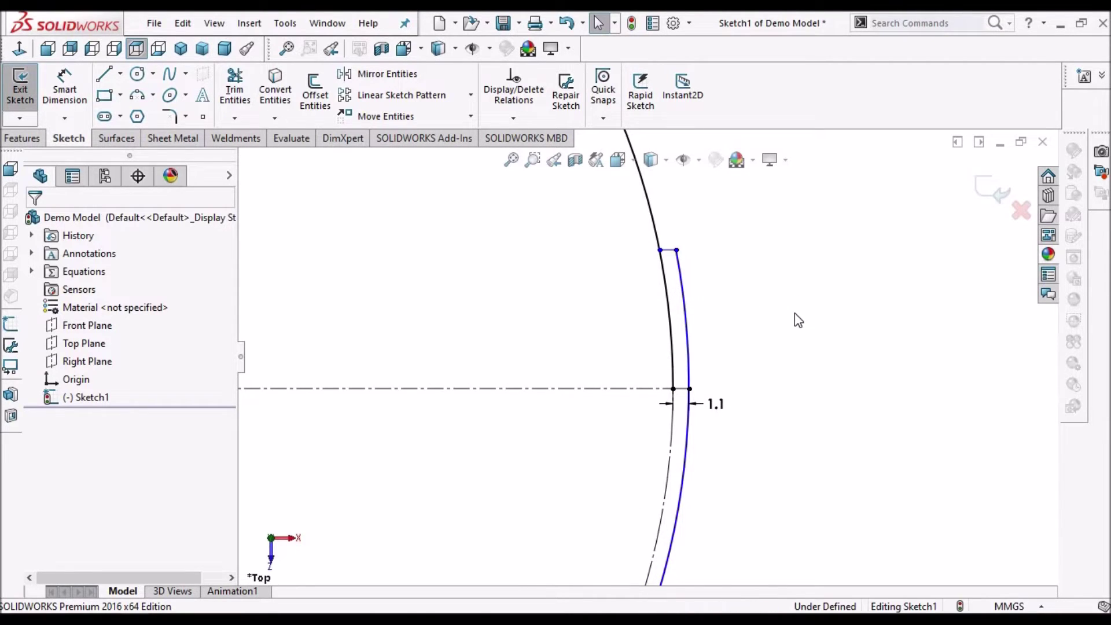
pyautogui.scroll(2, 794, 315)
pyautogui.scroll(-2, 569, 480)
# - Dimension the vertical distance between the two lines as 6 mm
pyautogui.press('d')
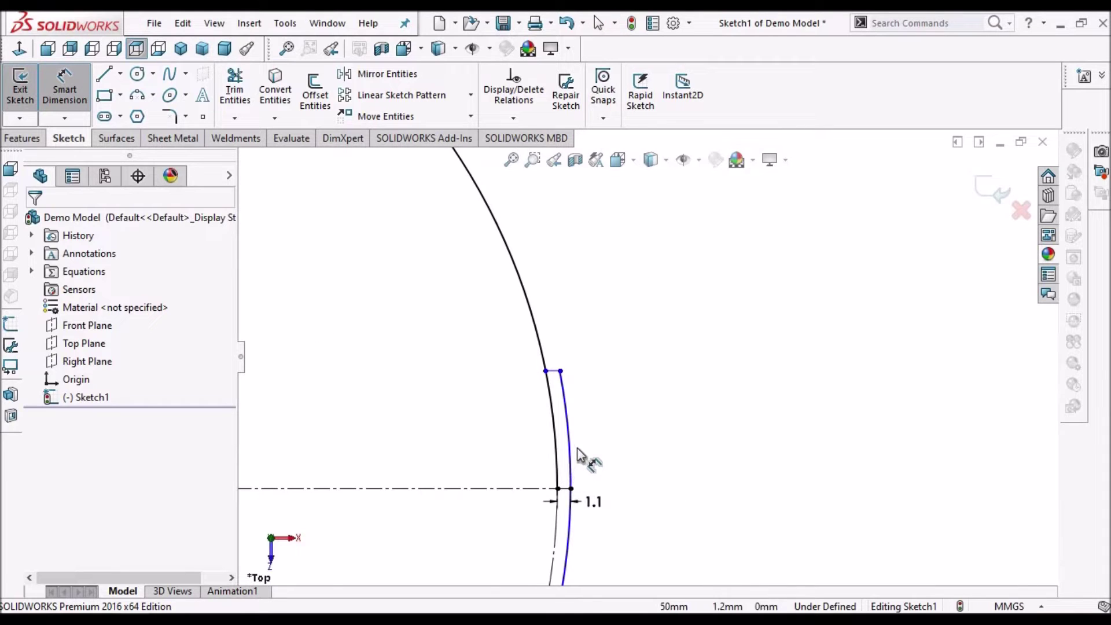
pyautogui.scroll(-4, 579, 452)
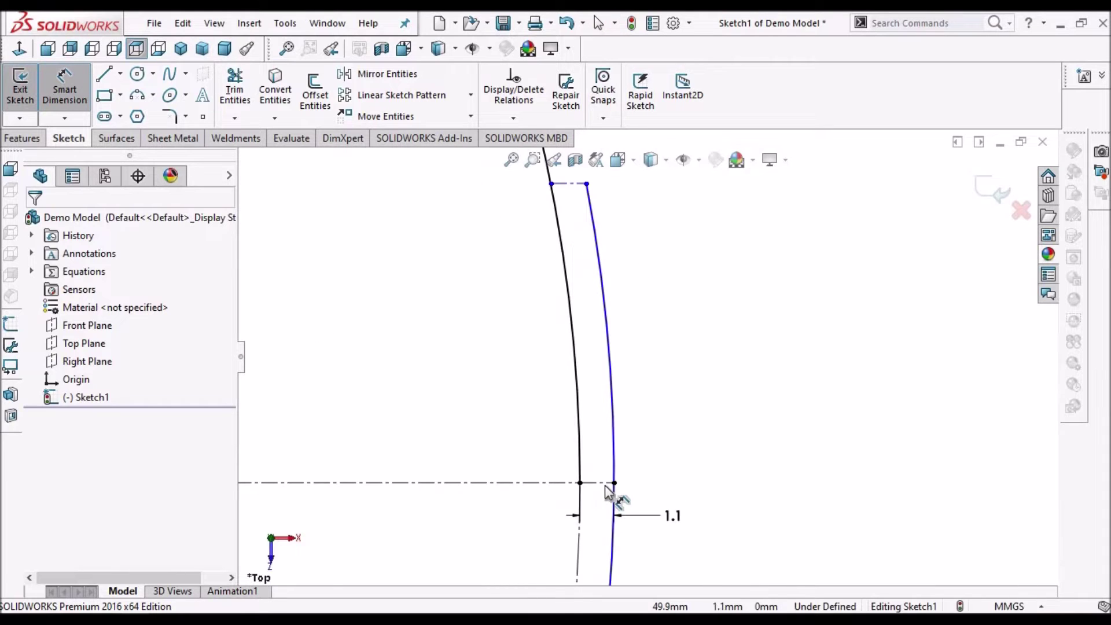
pyautogui.click(574, 186)
pyautogui.click(569, 184)
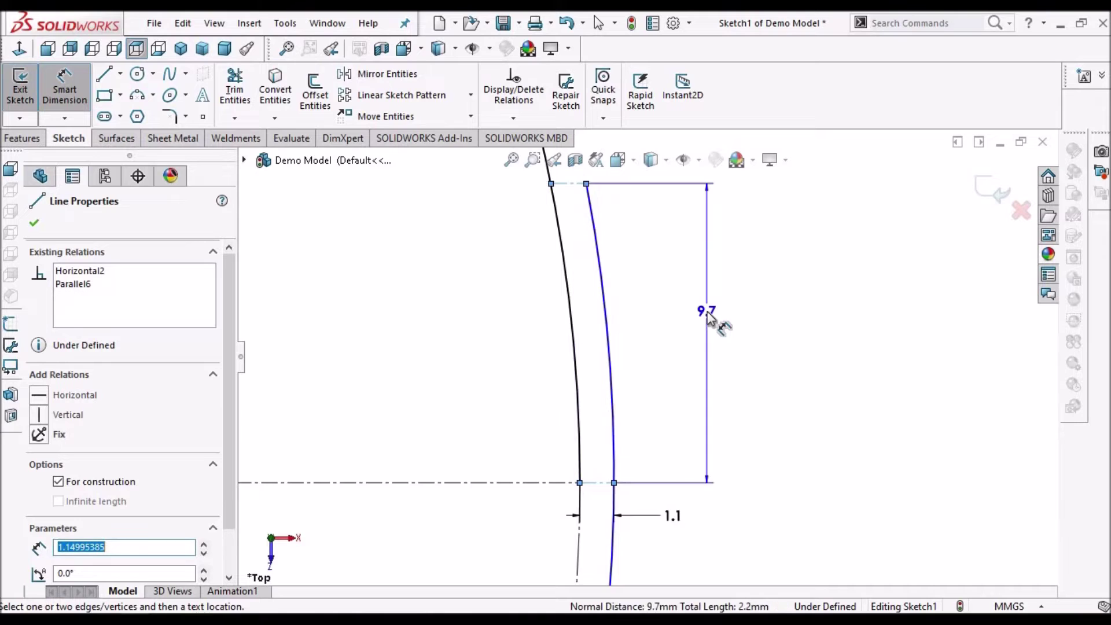
pyautogui.click(710, 318)
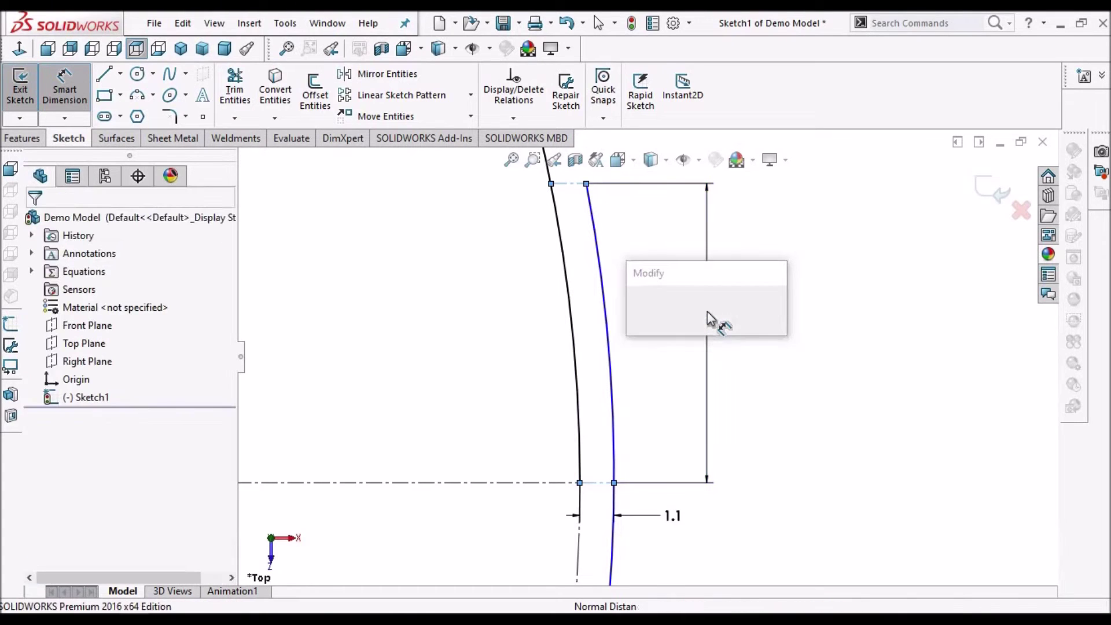
pyautogui.write('6')
pyautogui.press('Return')
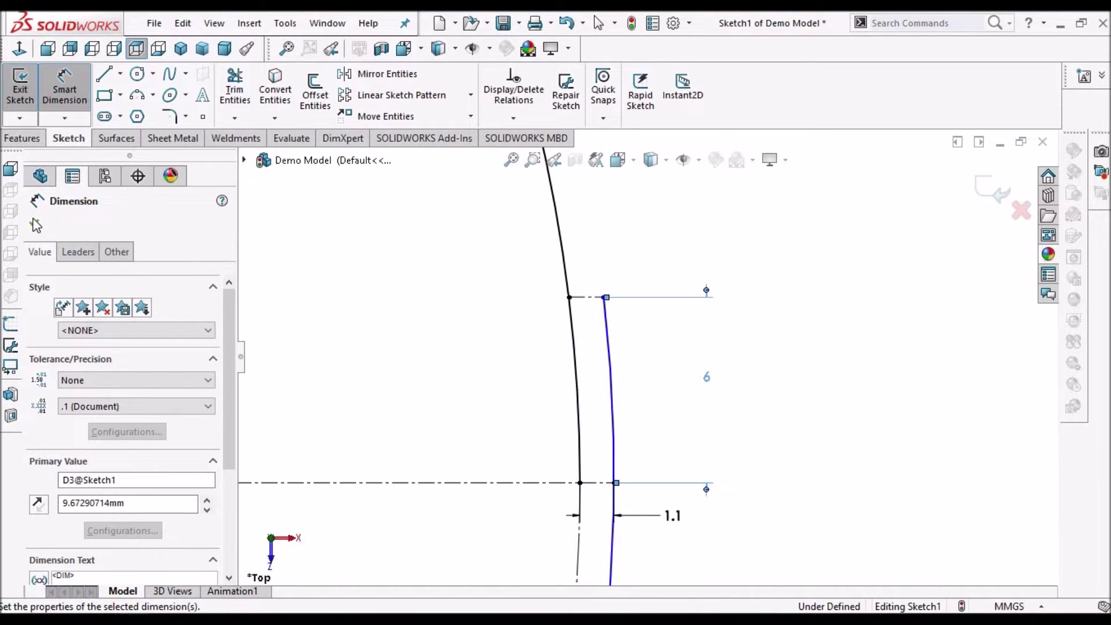
pyautogui.click(779, 375)
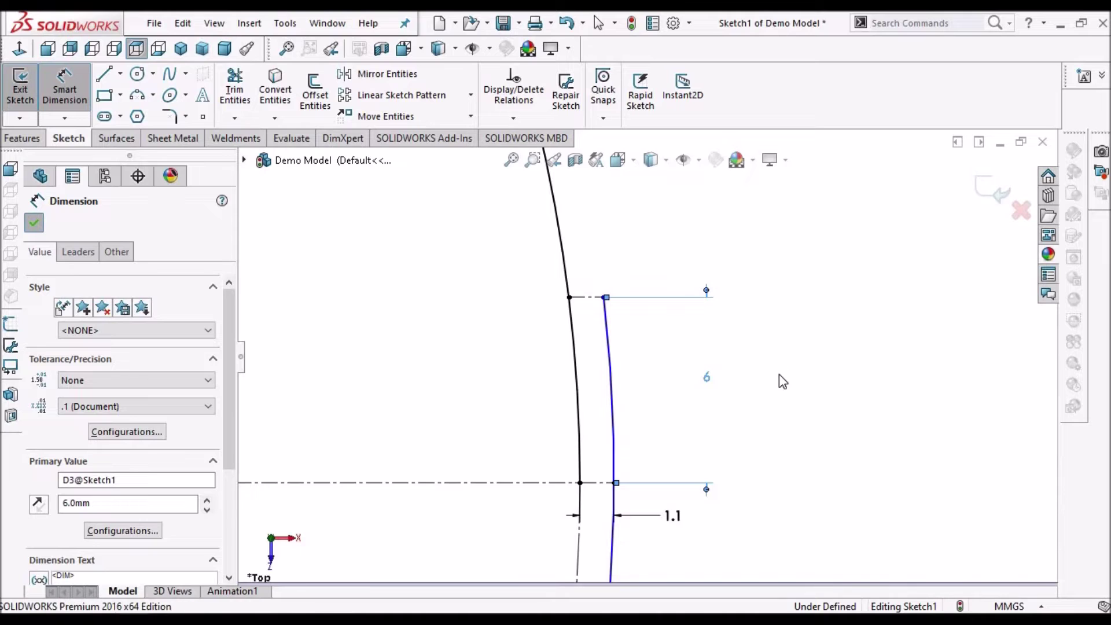
pyautogui.scroll(-10, 779, 373)
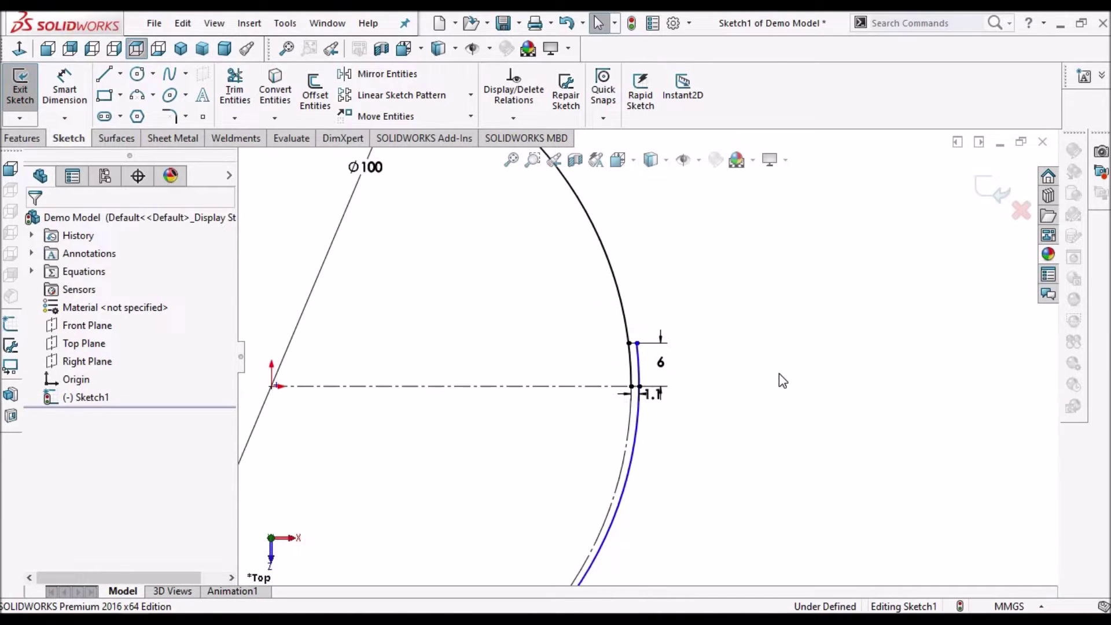
# - Set the arc's end point coordinate to -50 and make it coincident with the circle
pyautogui.scroll(-4, 561, 394)
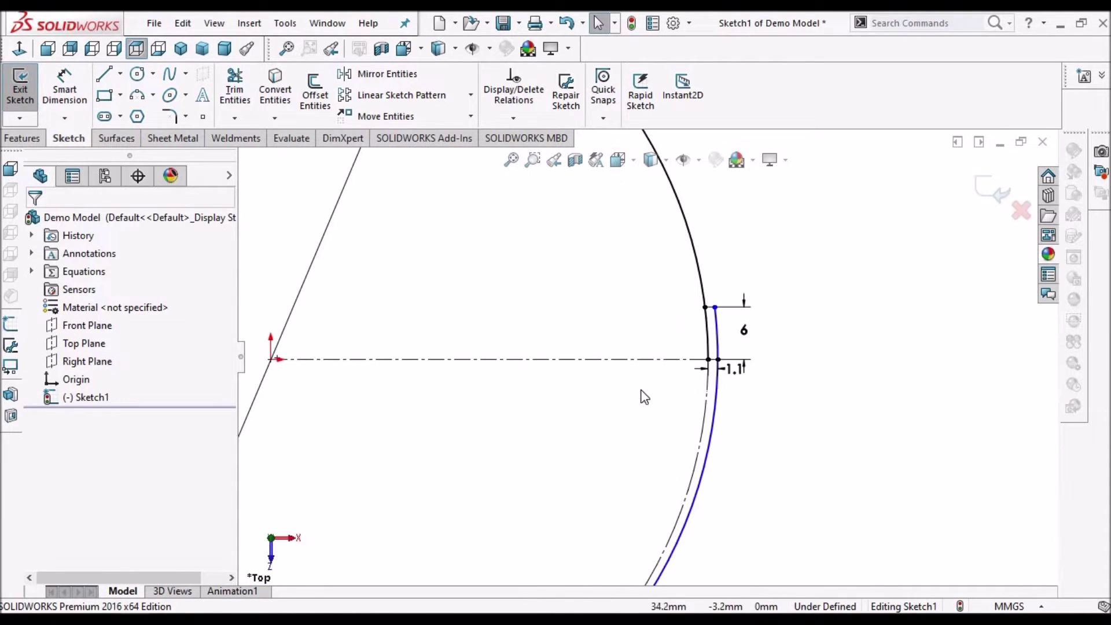
pyautogui.scroll(2, 644, 397)
pyautogui.scroll(3, 664, 359)
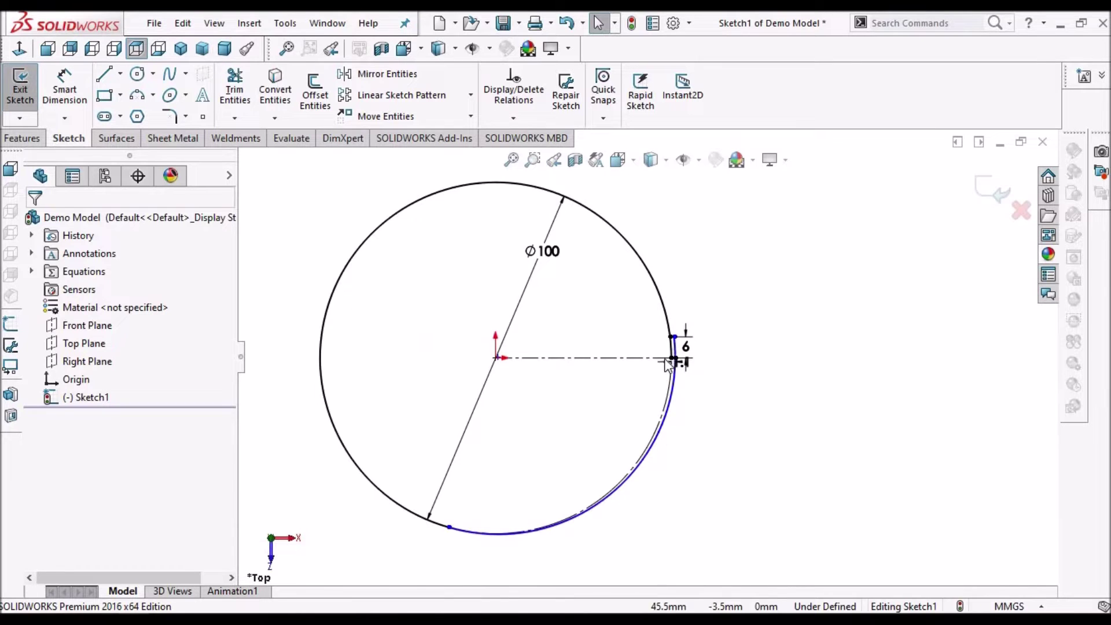
pyautogui.scroll(-5, 688, 341)
pyautogui.scroll(6, 838, 362)
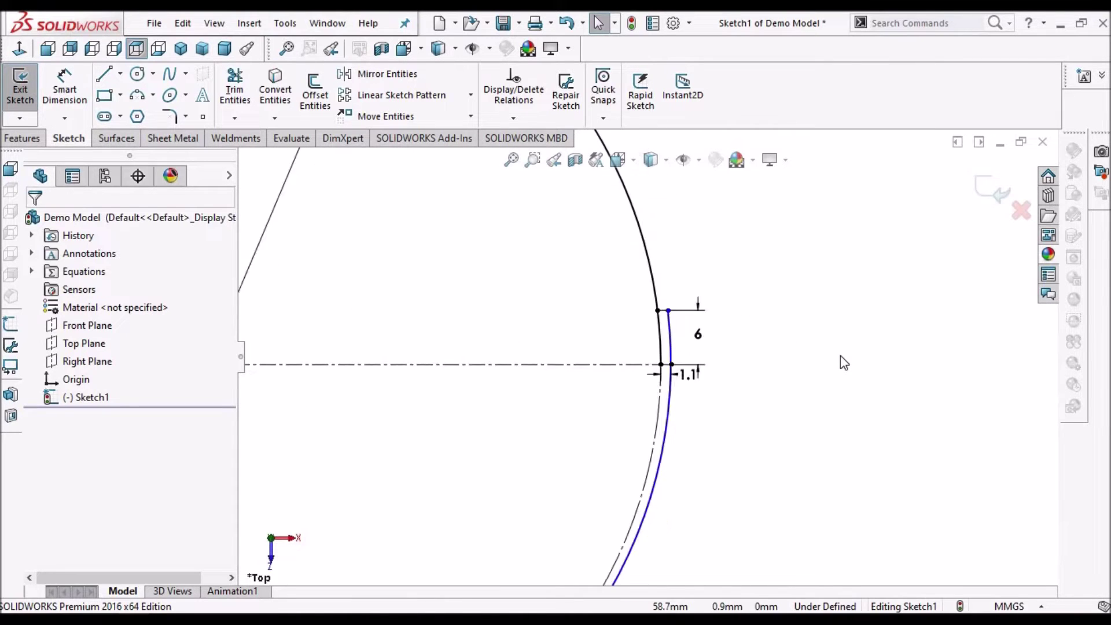
pyautogui.scroll(-4, 555, 469)
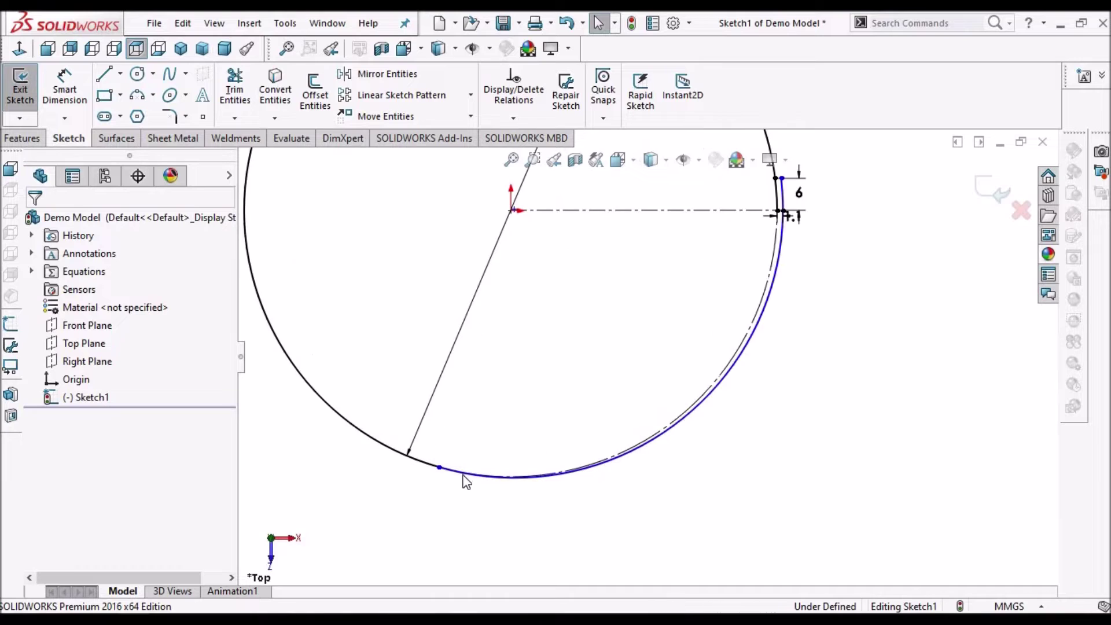
pyautogui.scroll(-1, 439, 471)
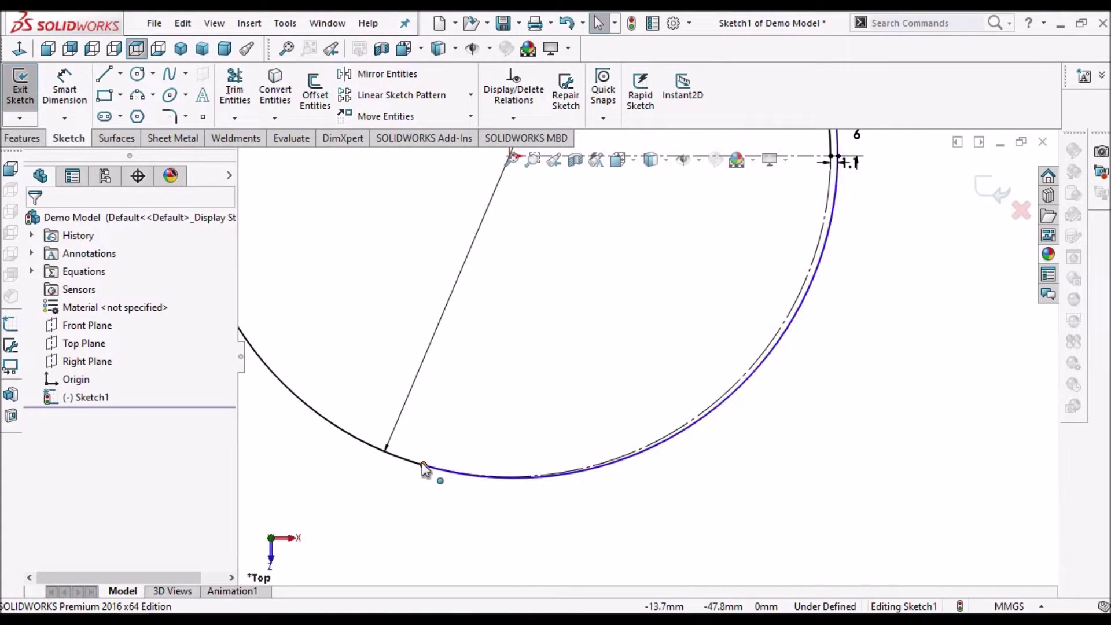
pyautogui.click(422, 464)
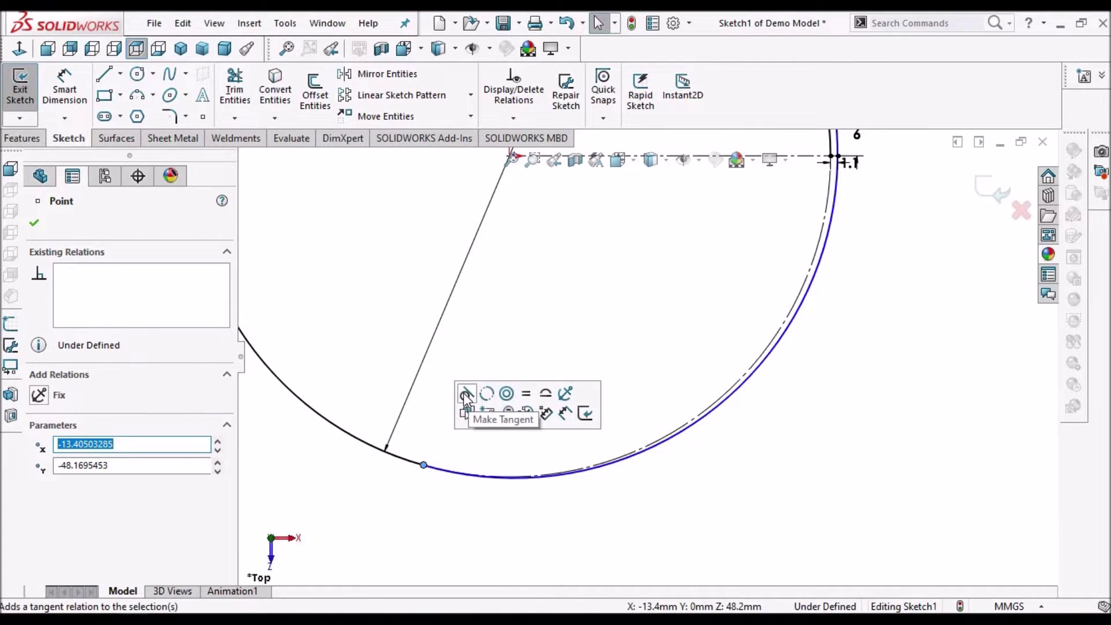
pyautogui.write('-50')
pyautogui.press('Return')
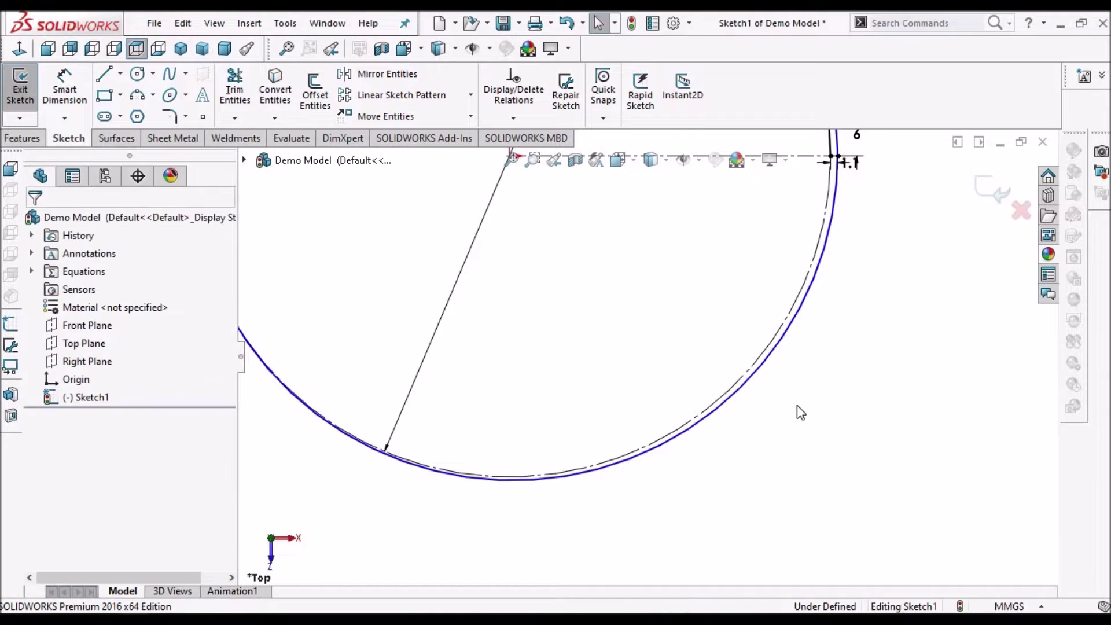
pyautogui.scroll(3, 769, 397)
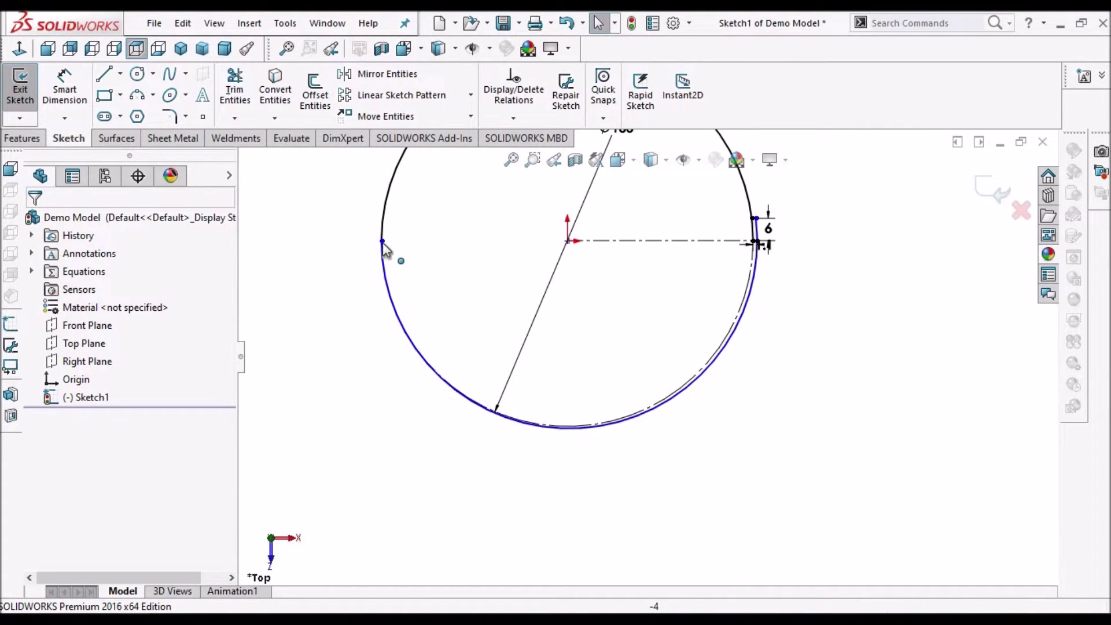
pyautogui.moveTo(489, 405); pyautogui.dragTo(537, 428)
pyautogui.click(537, 439)
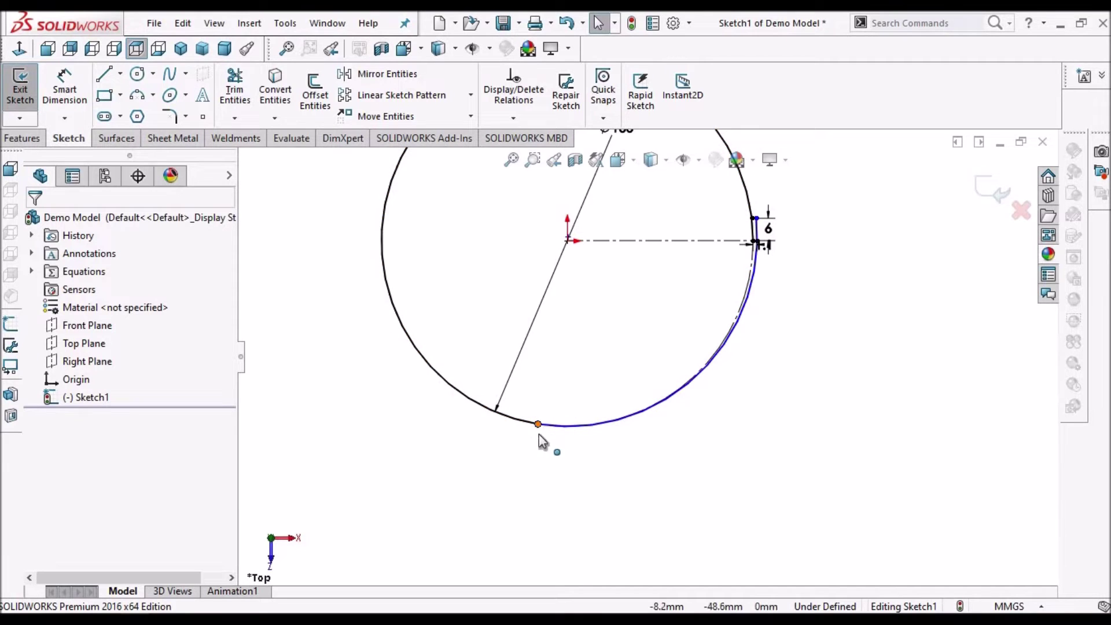
pyautogui.click(538, 435)
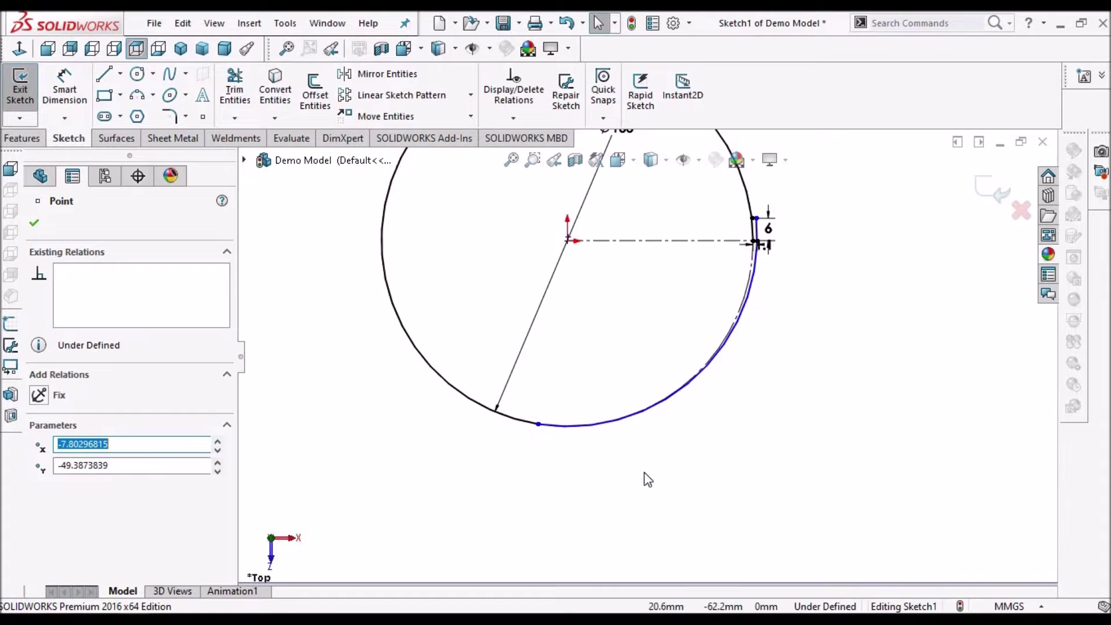
pyautogui.press('Escape')
# - Dimension the outer arc at R51, fully defining the sketch
pyautogui.click(64, 86)
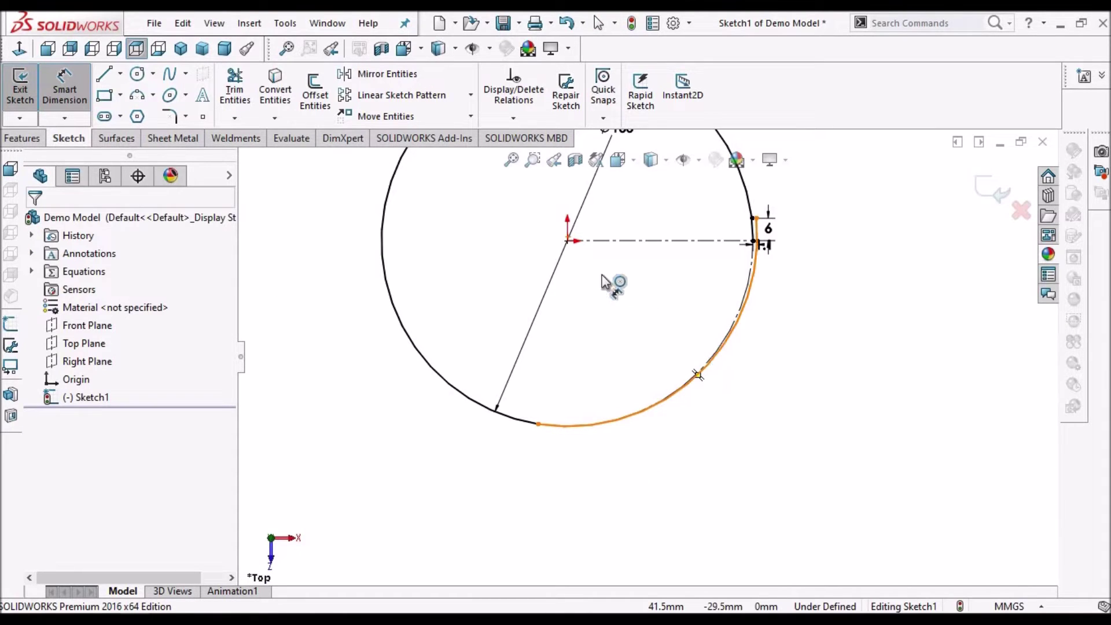
pyautogui.click(694, 379)
pyautogui.scroll(2, 686, 405)
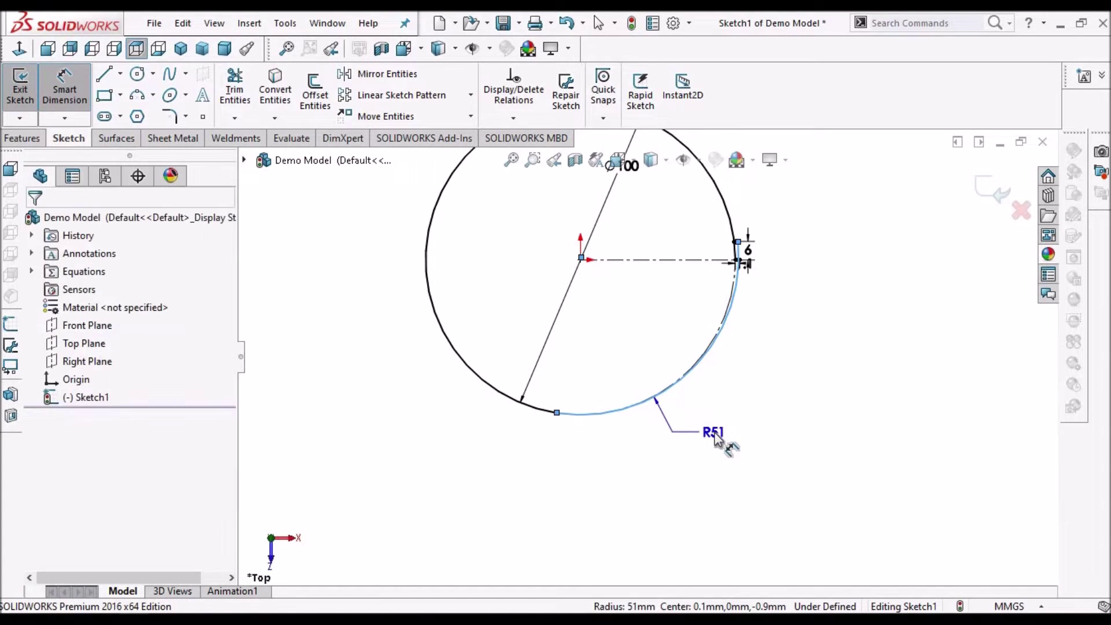
pyautogui.click(715, 438)
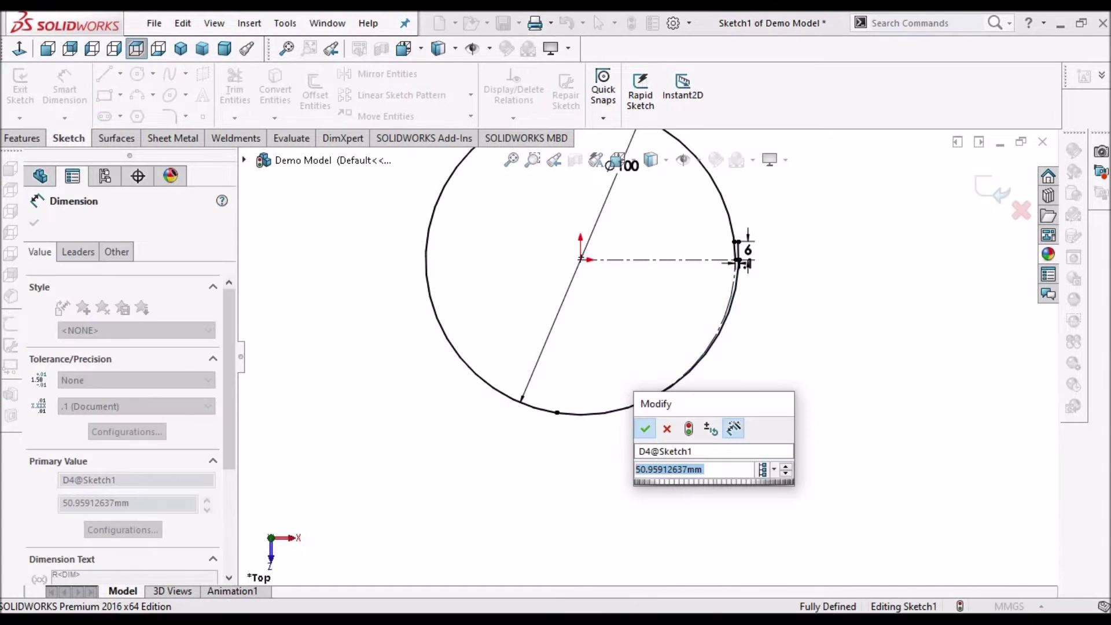
pyautogui.press('Return')
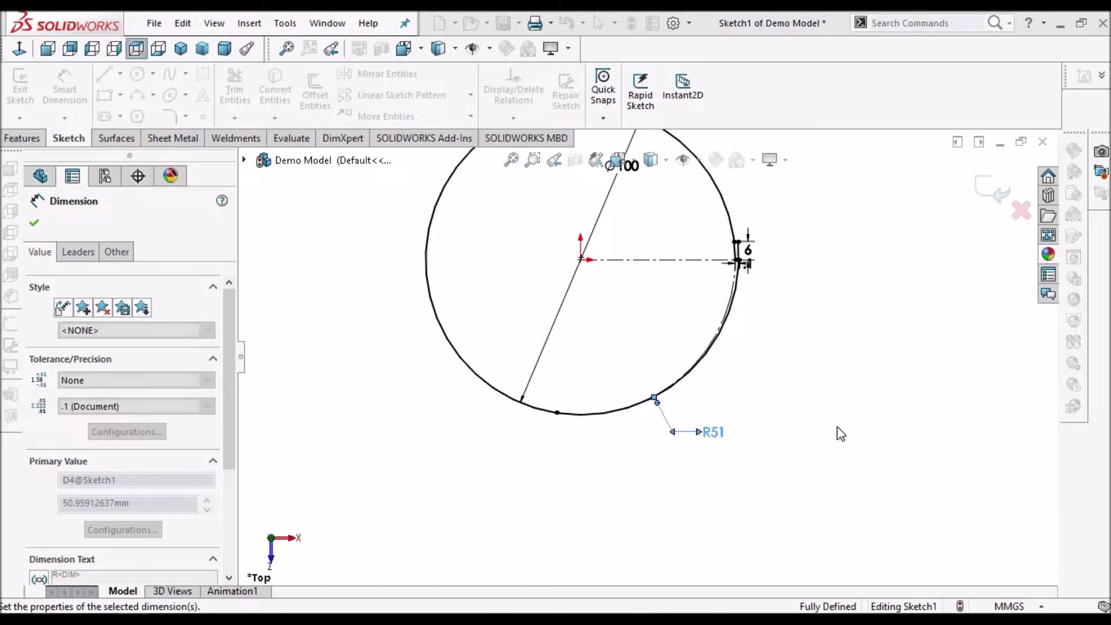
pyautogui.click(796, 422)
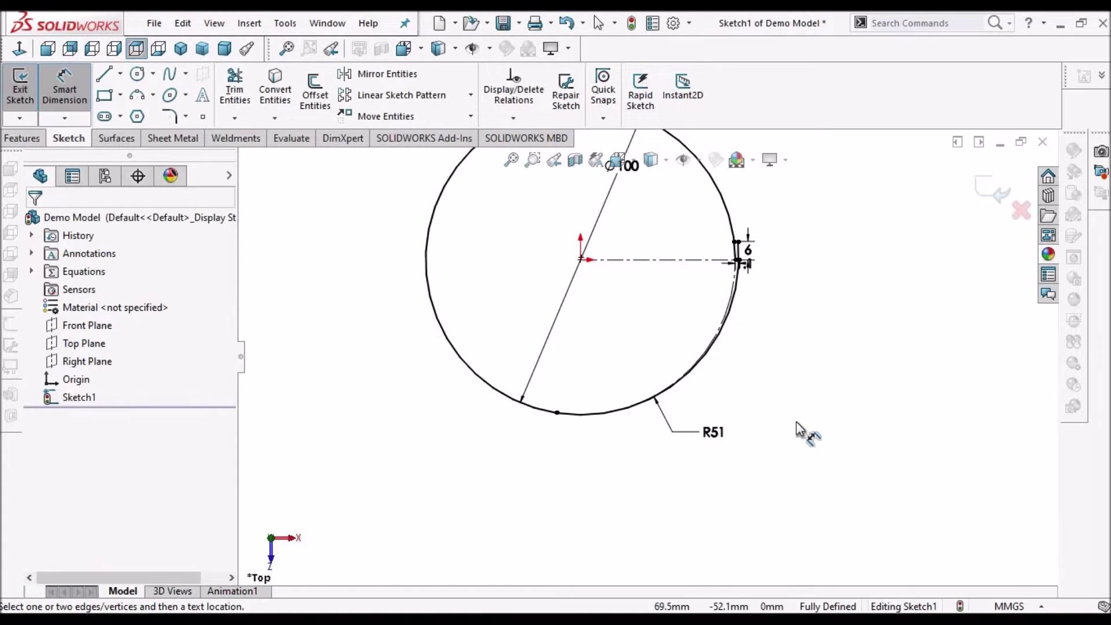
pyautogui.scroll(3, 715, 302)
pyautogui.scroll(-3, 716, 302)
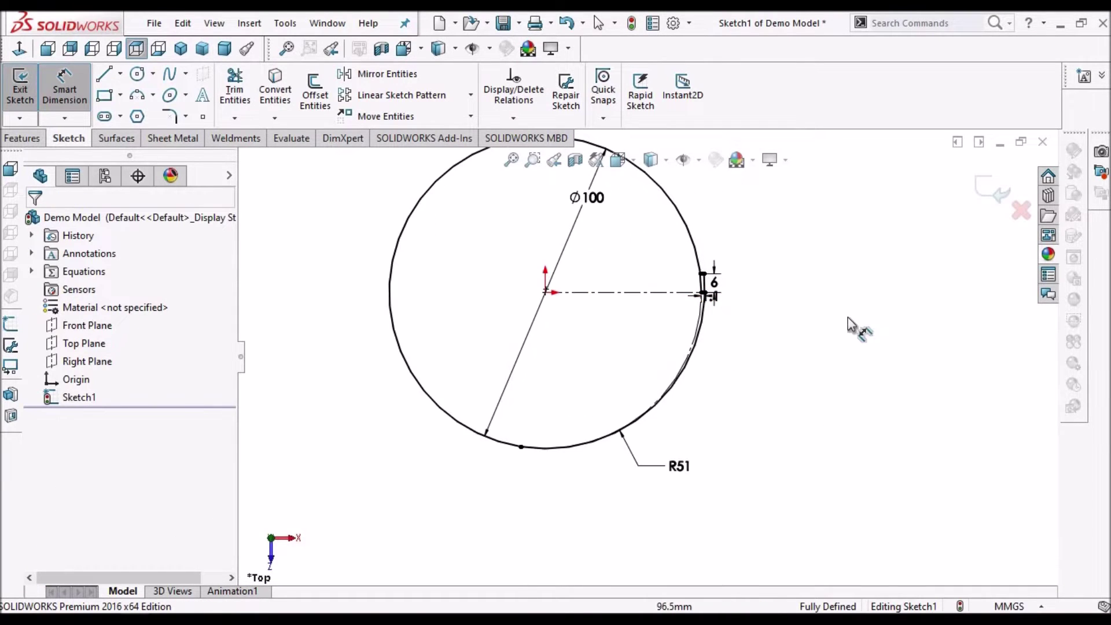
# - Switch the arc's R51 radius dimension to display as a diameter
pyautogui.rightClick(847, 318)
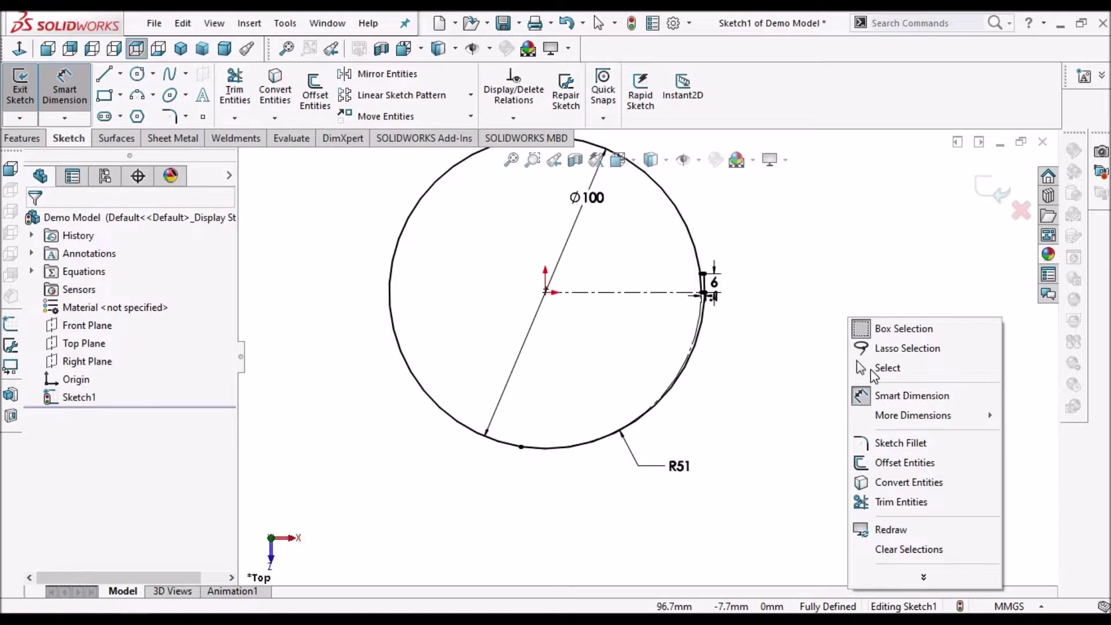
pyautogui.click(872, 372)
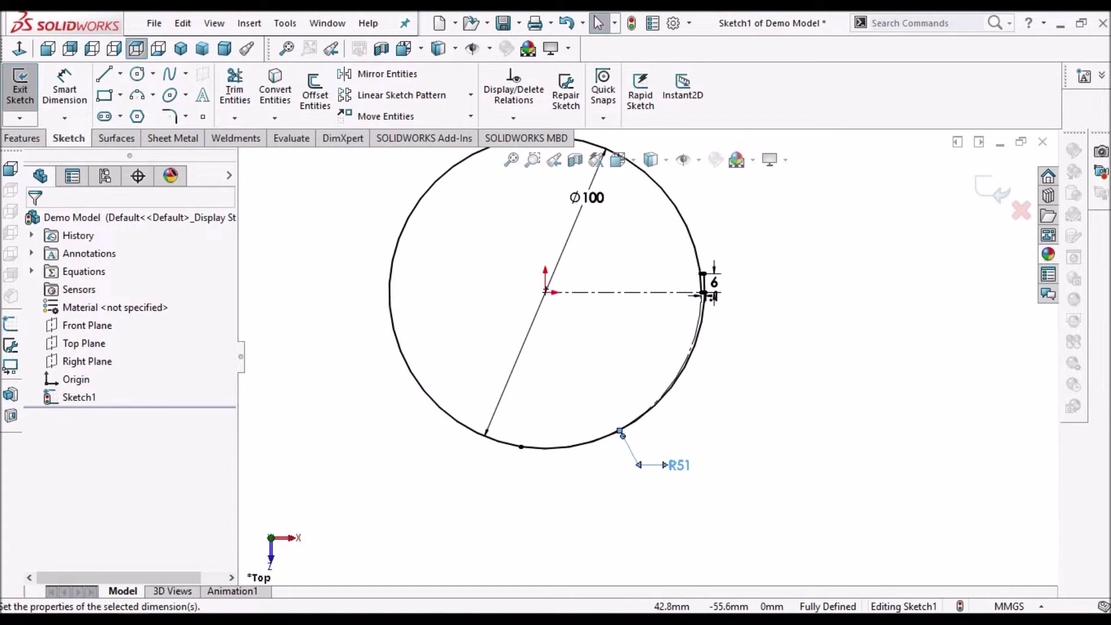
pyautogui.click(680, 467)
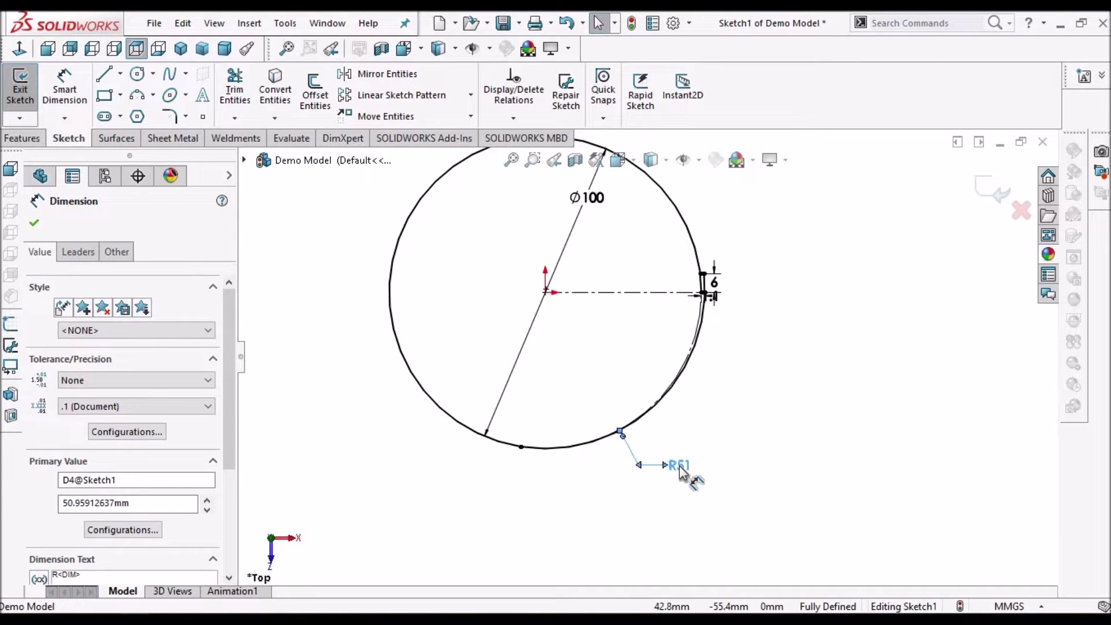
pyautogui.rightClick(682, 472)
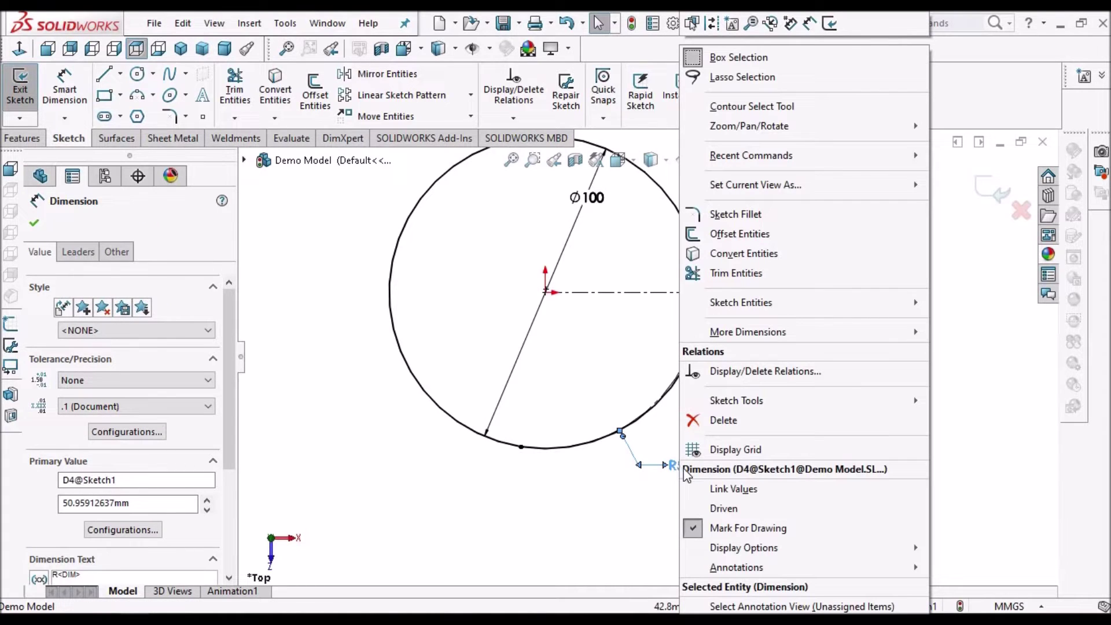
pyautogui.moveTo(750, 550)
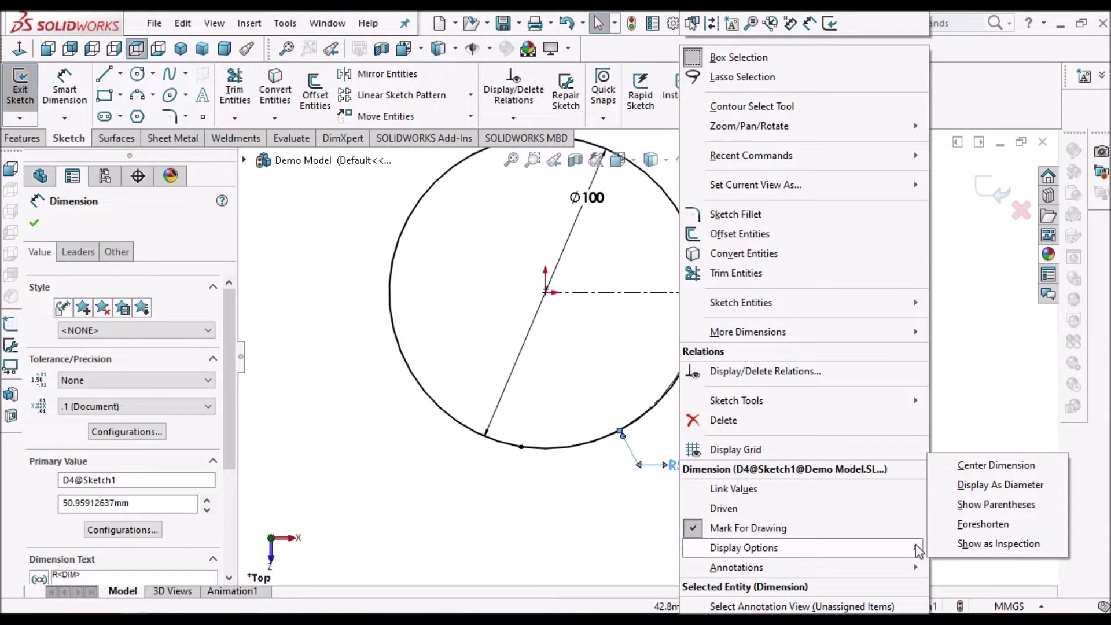
pyautogui.click(990, 485)
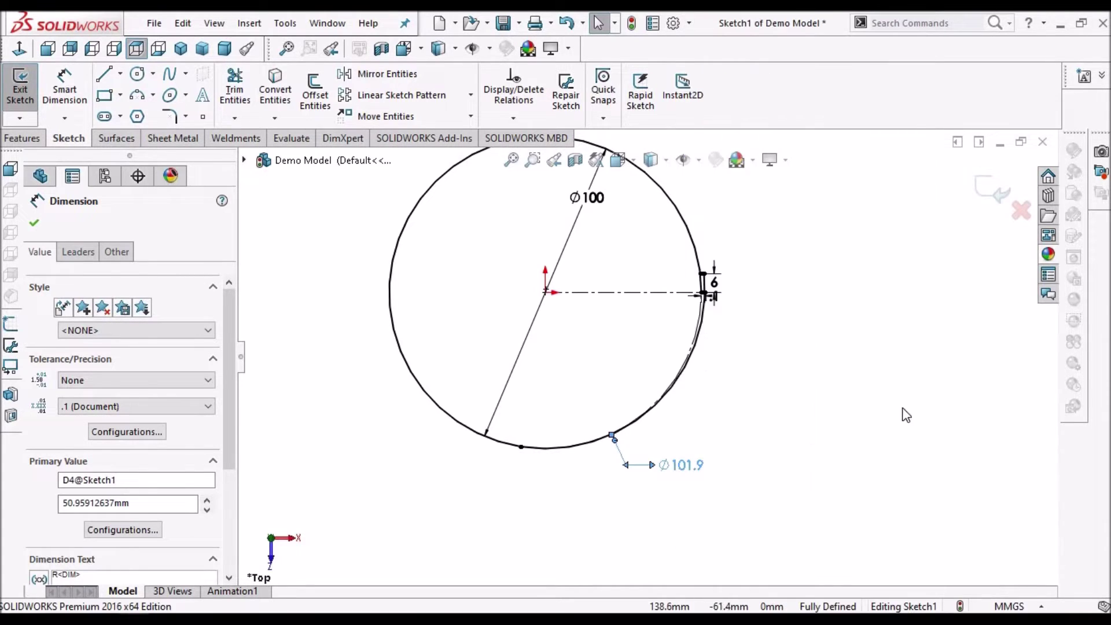
pyautogui.click(880, 379)
pyautogui.scroll(3, 853, 384)
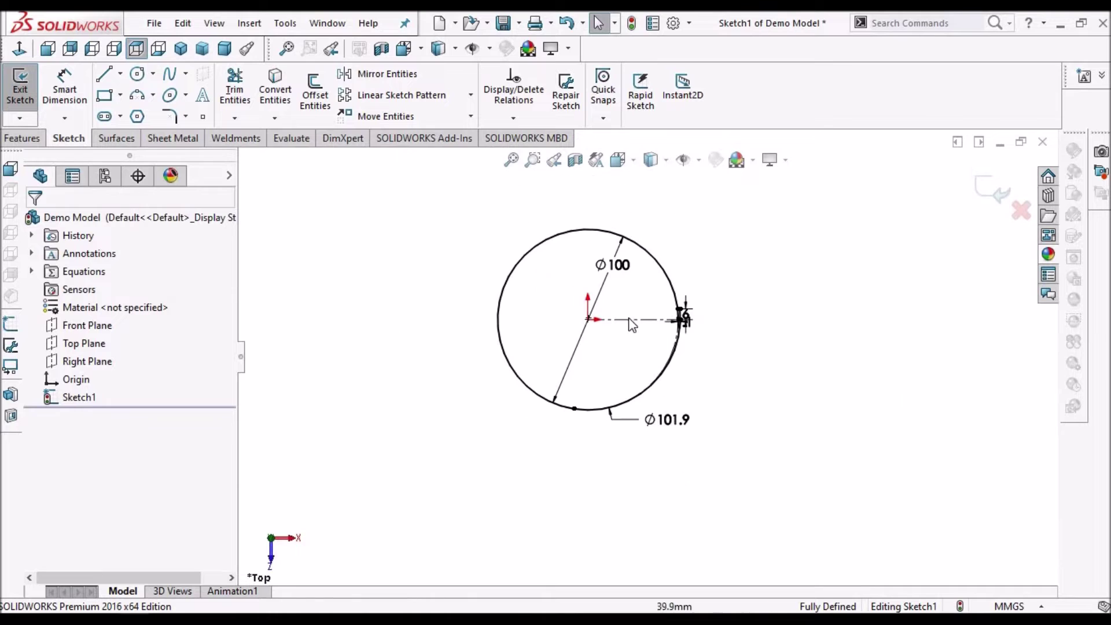
pyautogui.scroll(-2, 623, 300)
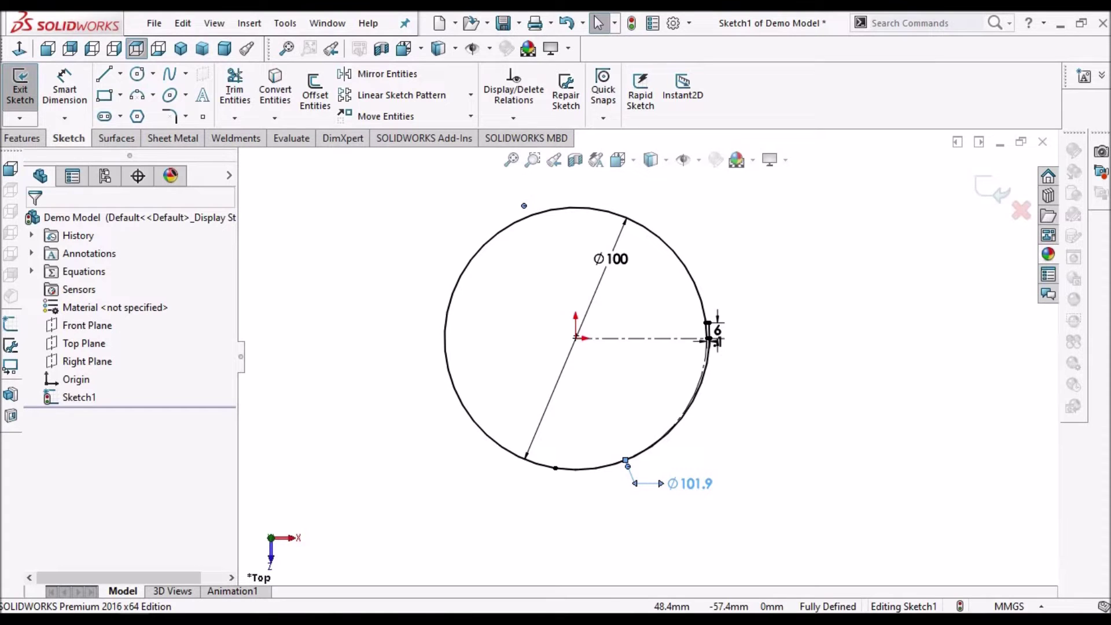
# - Change the arc's diameter dimension from Ø101.9 to Ø101.5
pyautogui.doubleClick(691, 484)
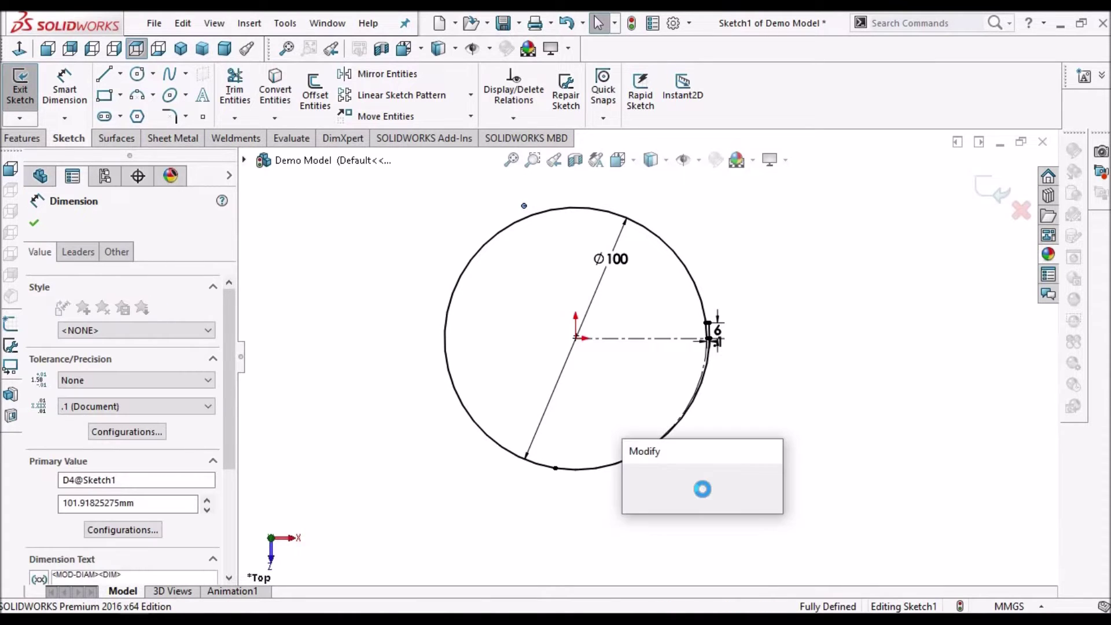
pyautogui.click(644, 528)
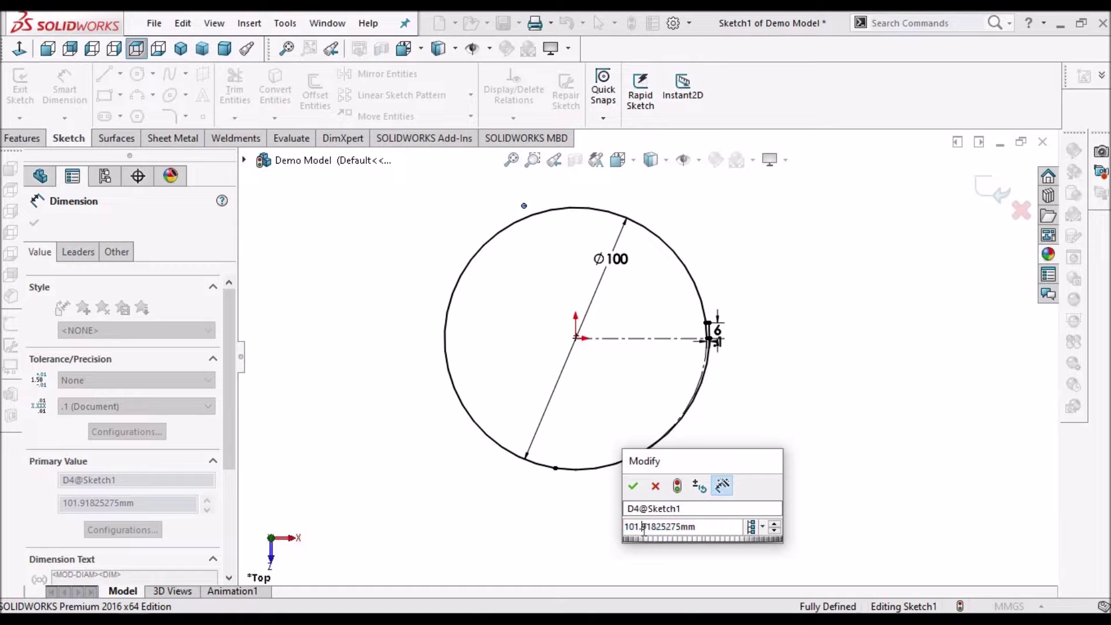
pyautogui.hotkey('shift', 'End')
pyautogui.write('5')
pyautogui.press('Return')
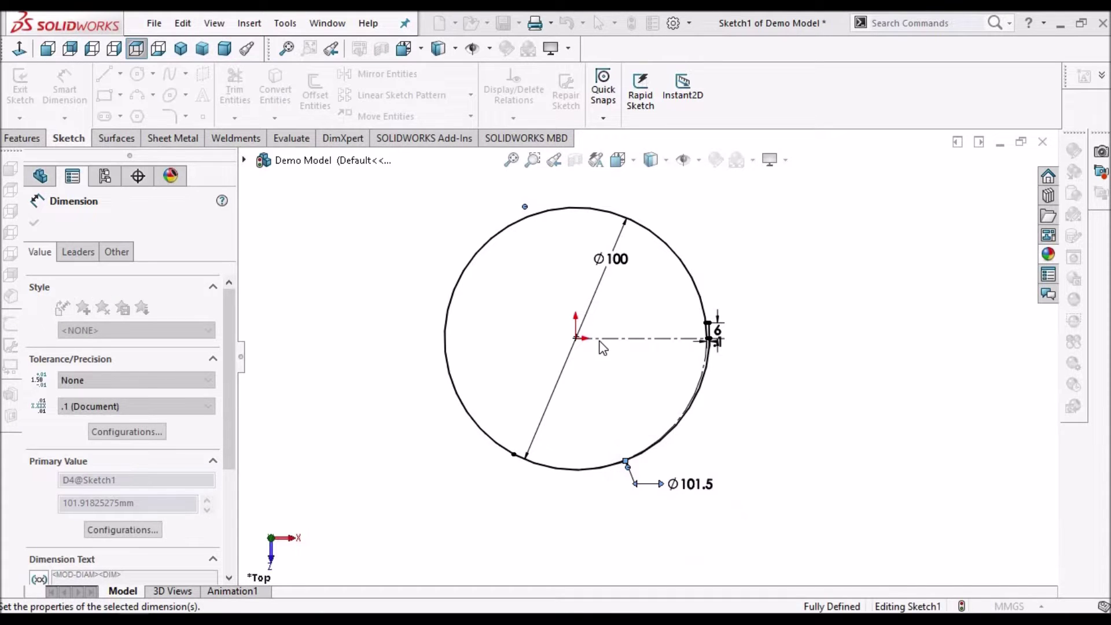
pyautogui.click(856, 376)
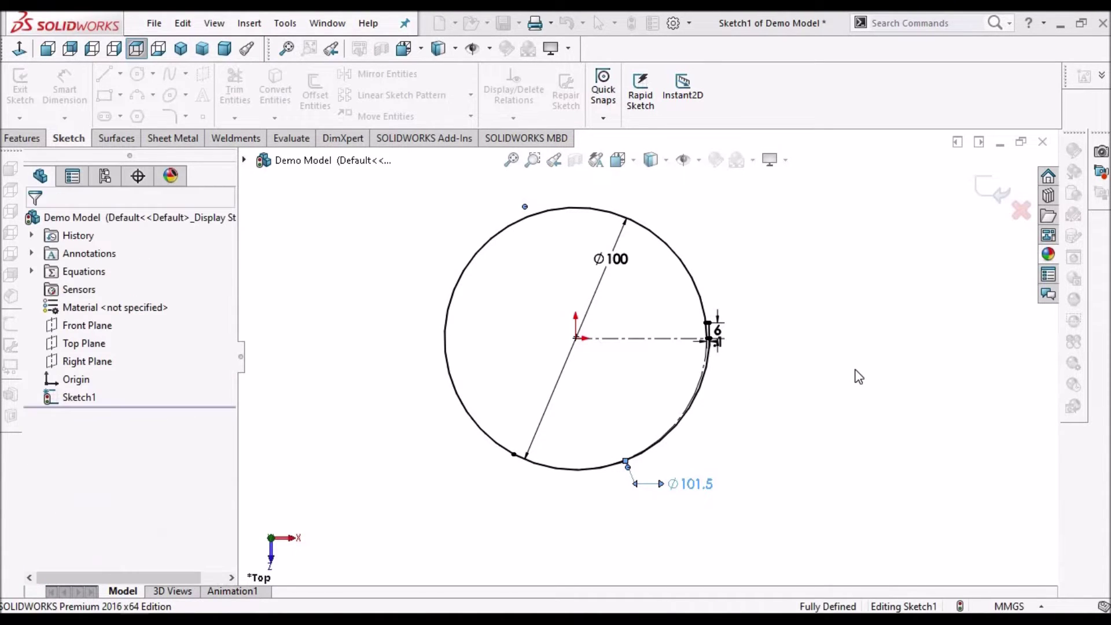
pyautogui.click(202, 49)
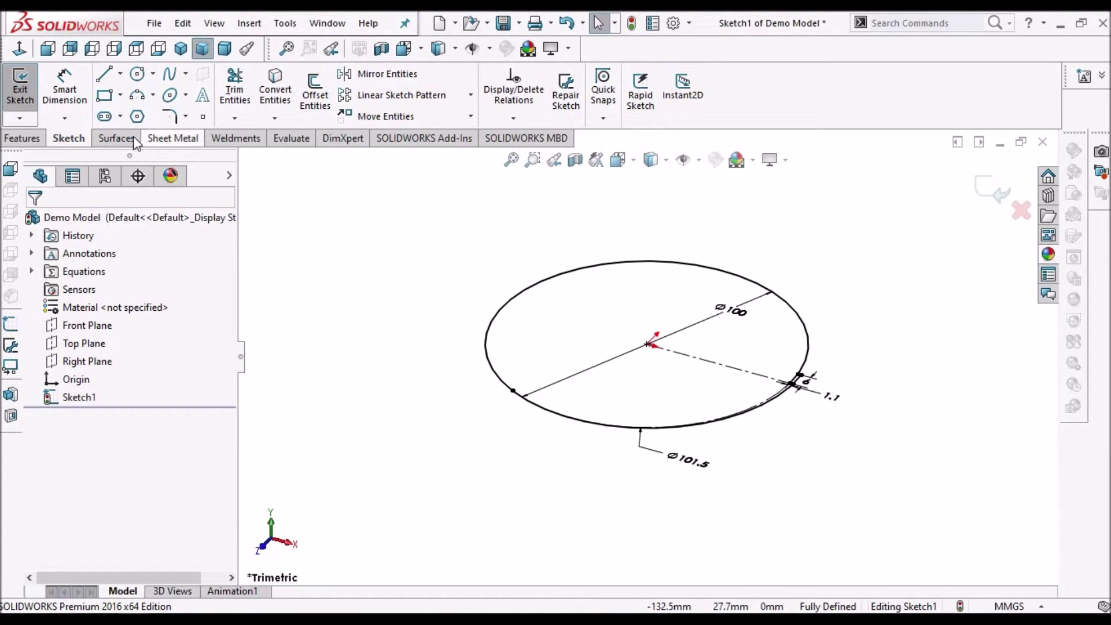
# - Create a Base Flange from the sketch with 50 mm blind depth and 1.0 mm thickness
pyautogui.click(167, 142)
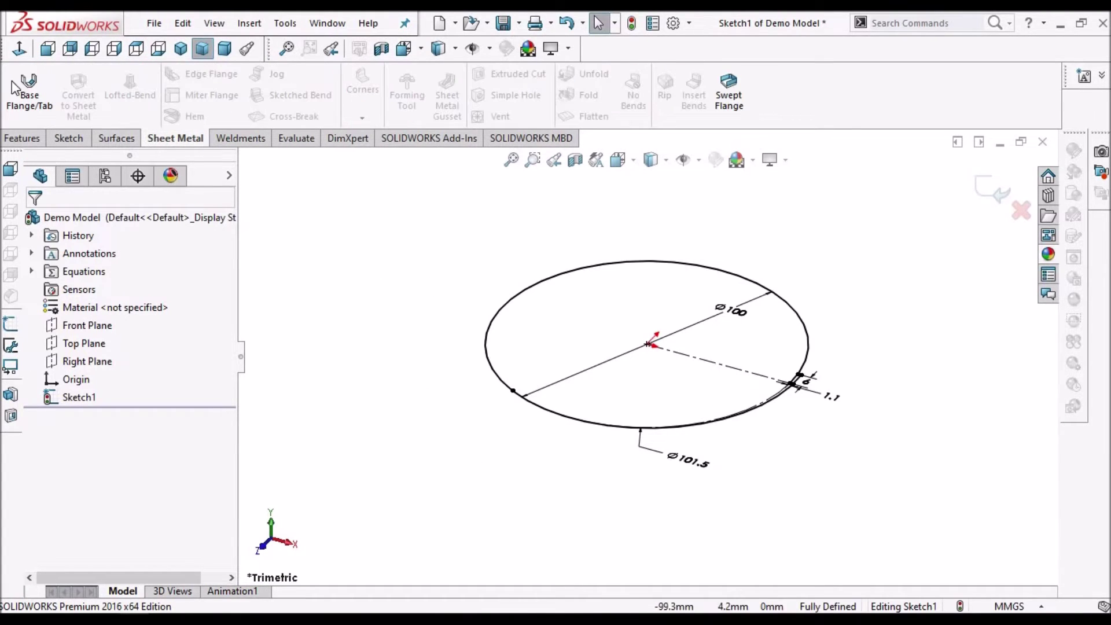
pyautogui.click(30, 100)
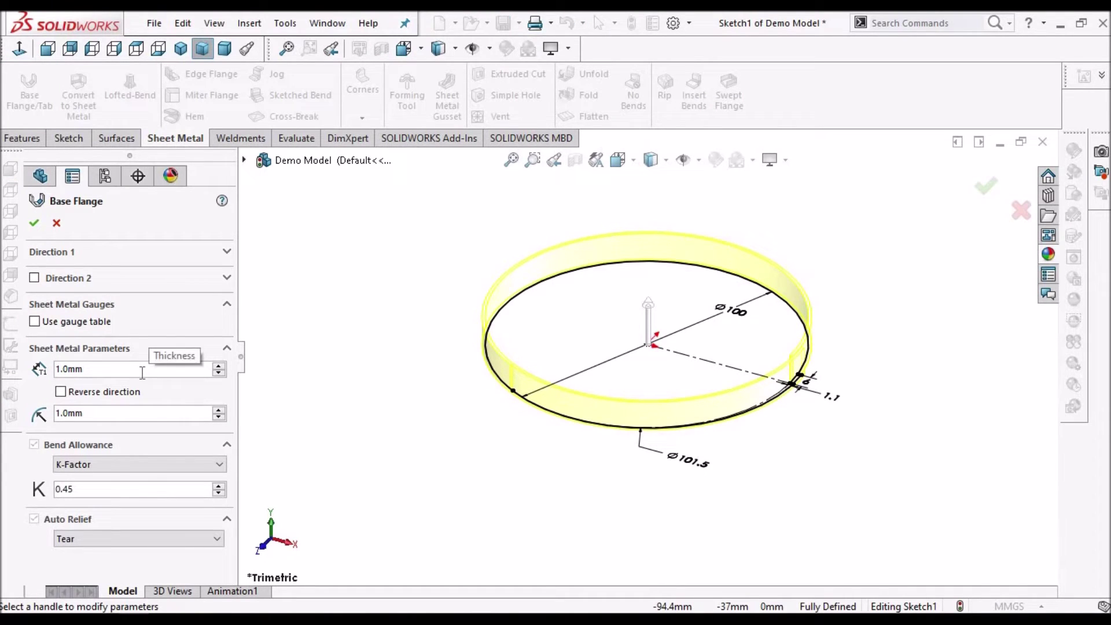
pyautogui.click(143, 372)
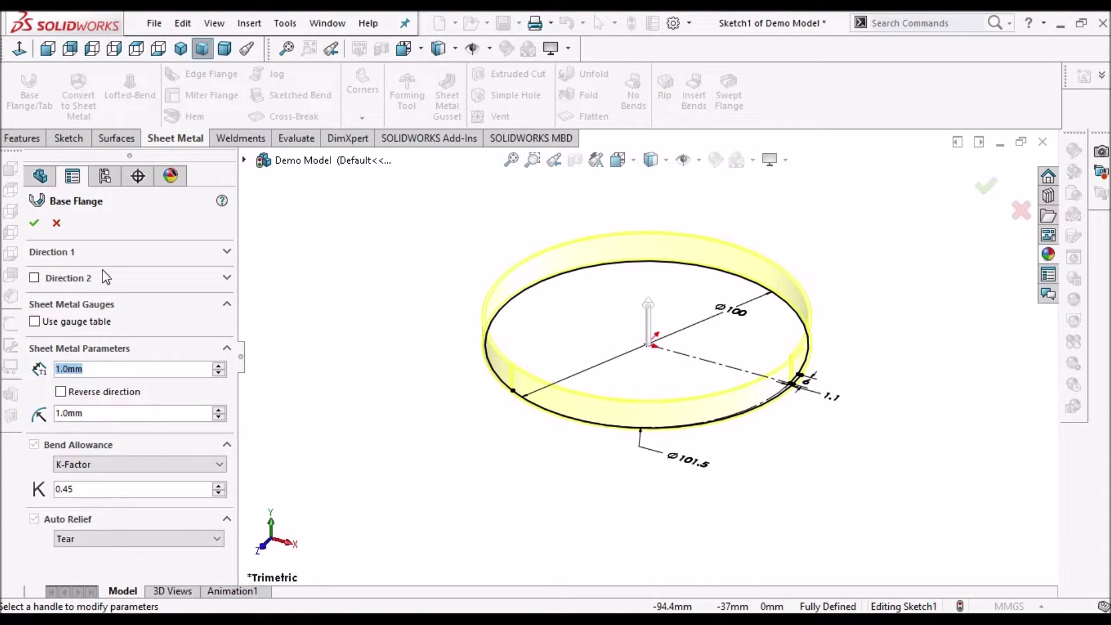
pyautogui.click(105, 254)
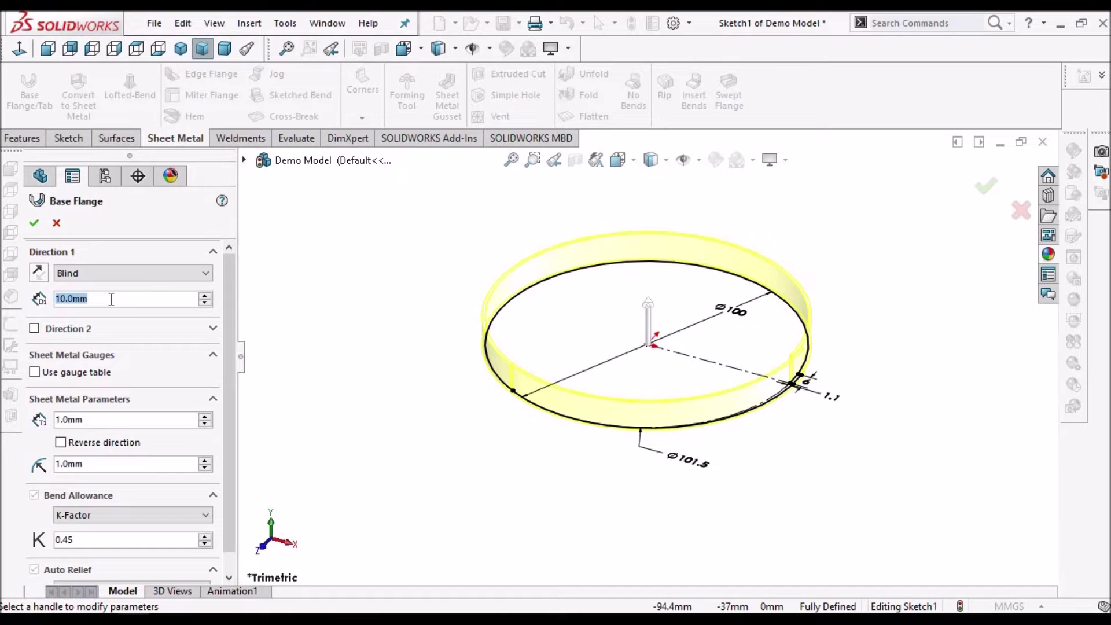
pyautogui.write('50')
pyautogui.press('Return')
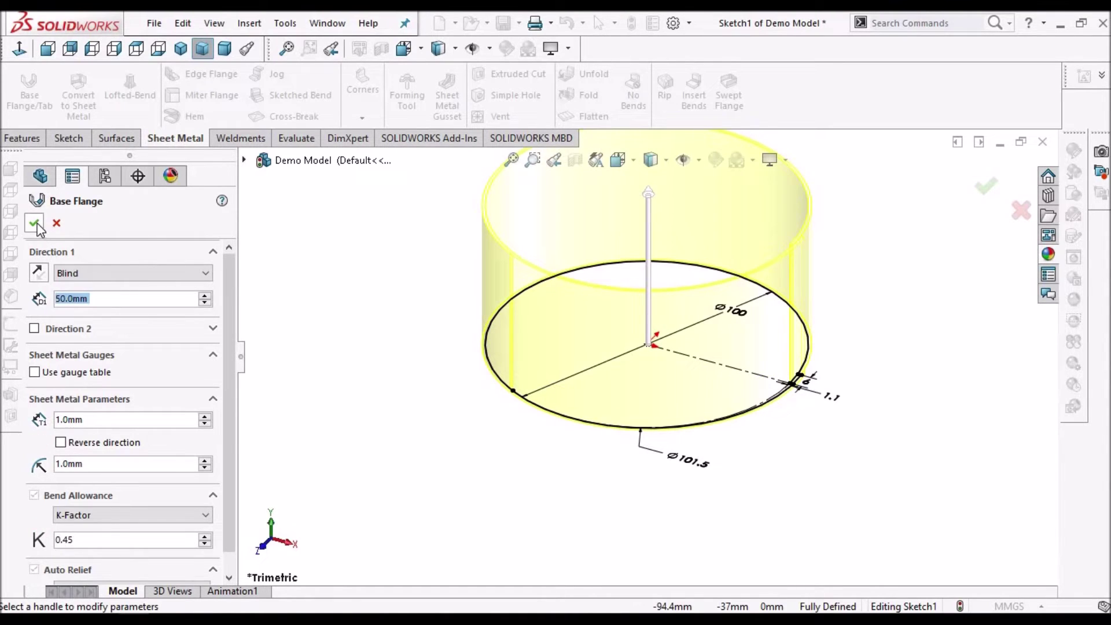
pyautogui.click(34, 224)
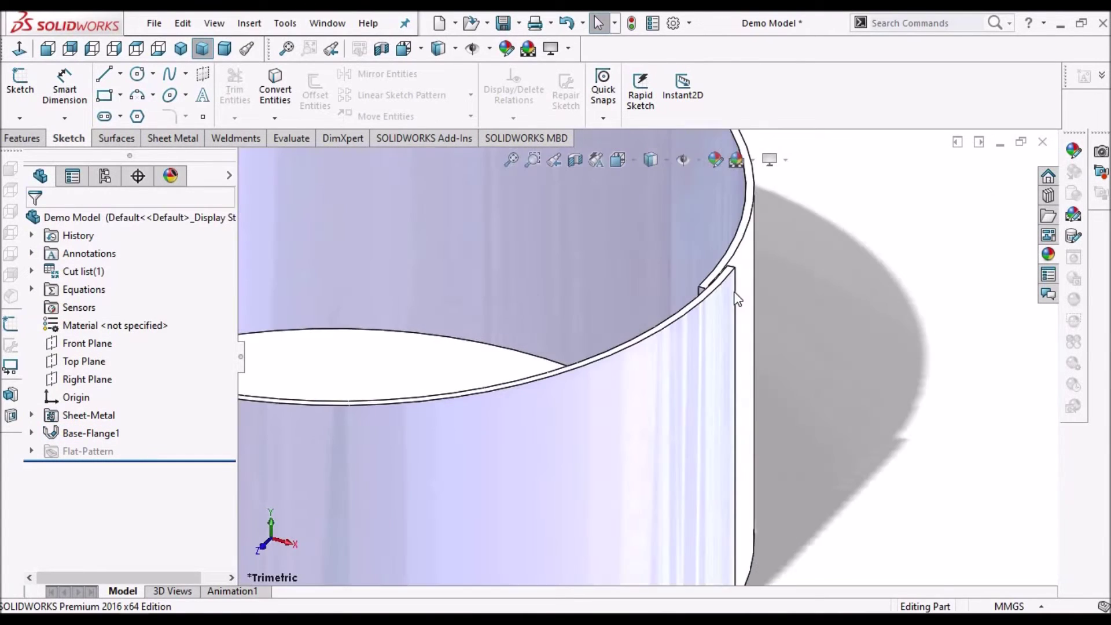
# - Inspect the band's stepped seam notch close up, bring up Sheet Metal commands, and return to the full view
pyautogui.moveTo(706, 314); pyautogui.dragTo(727, 271, button='middle')
pyautogui.scroll(-5, 727, 272)
pyautogui.moveTo(706, 347); pyautogui.dragTo(650, 379, button='middle')
pyautogui.scroll(3, 734, 317)
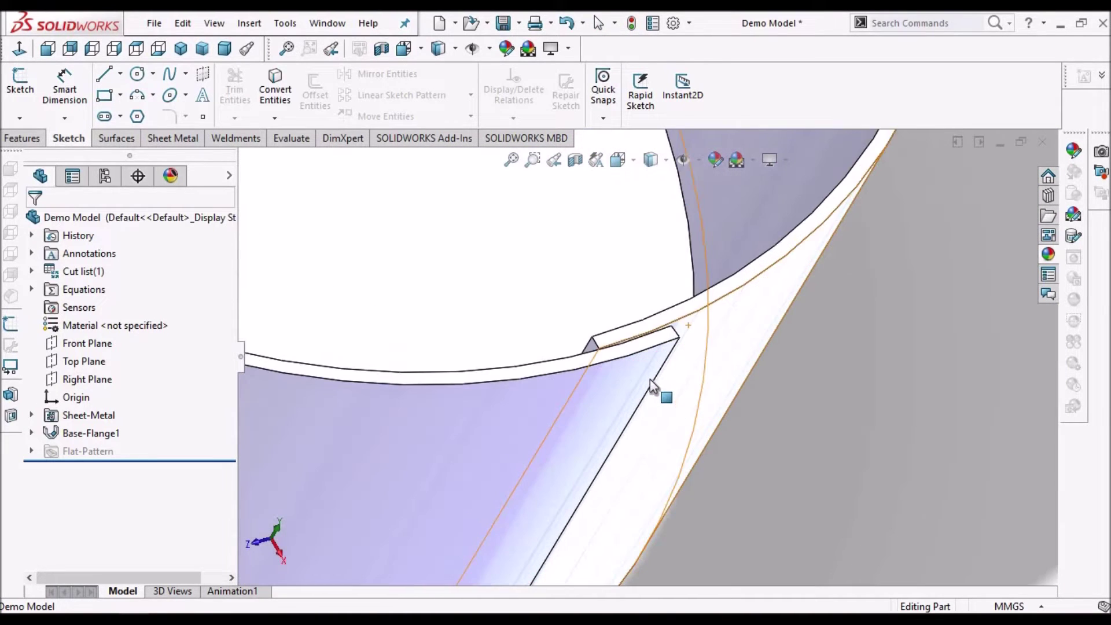
pyautogui.click(181, 140)
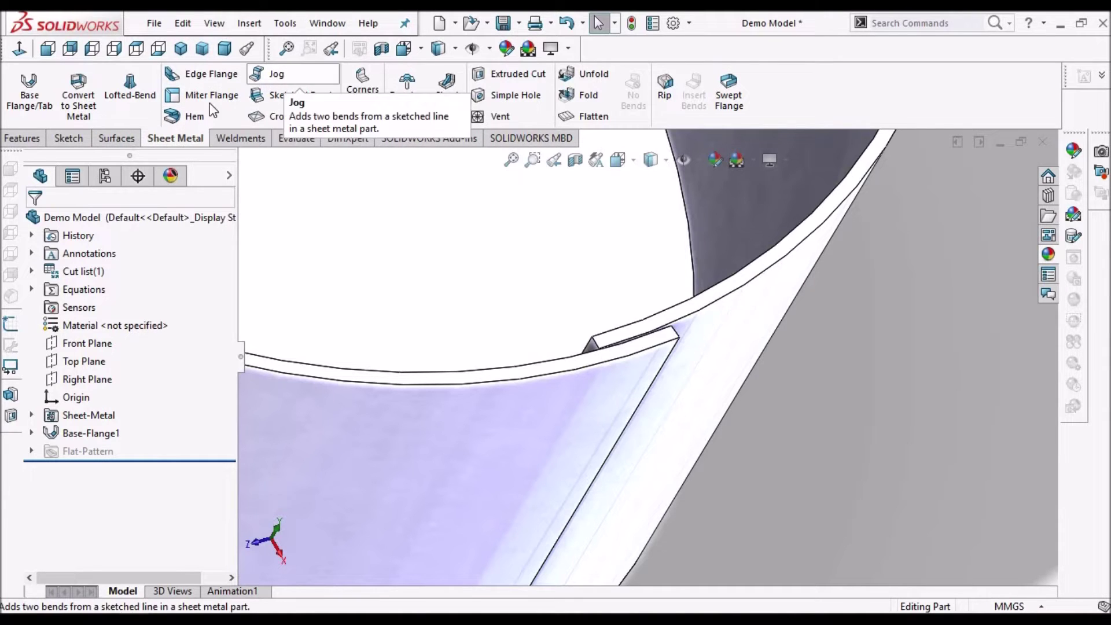
pyautogui.moveTo(667, 300); pyautogui.dragTo(440, 137, button='middle')
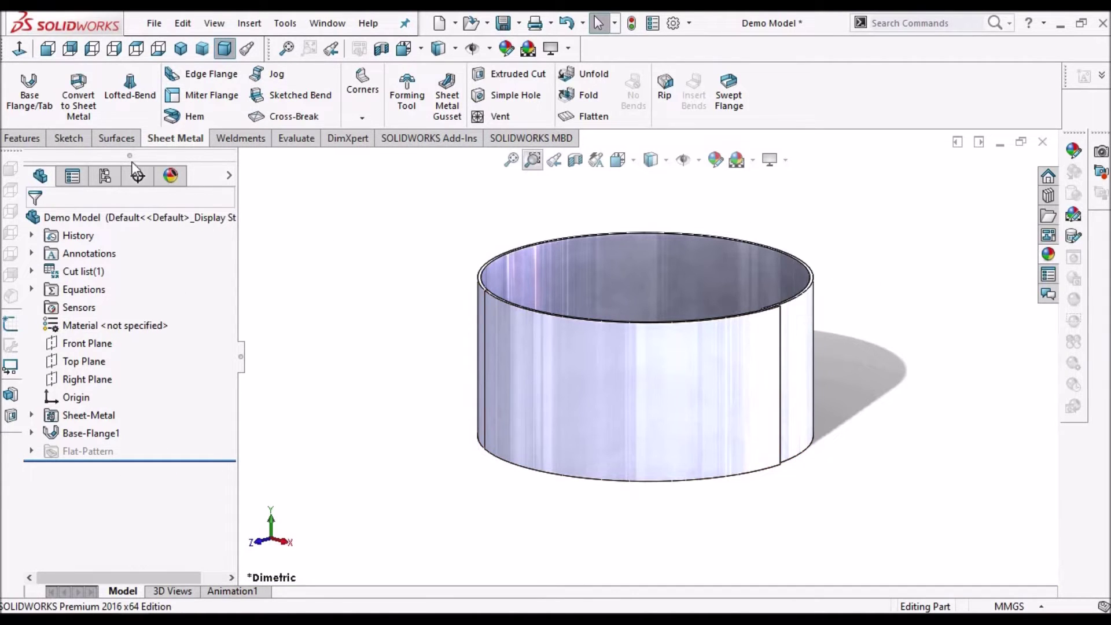
# - Unfold all bends of the band, using the seam edge as the fixed reference
pyautogui.click(604, 75)
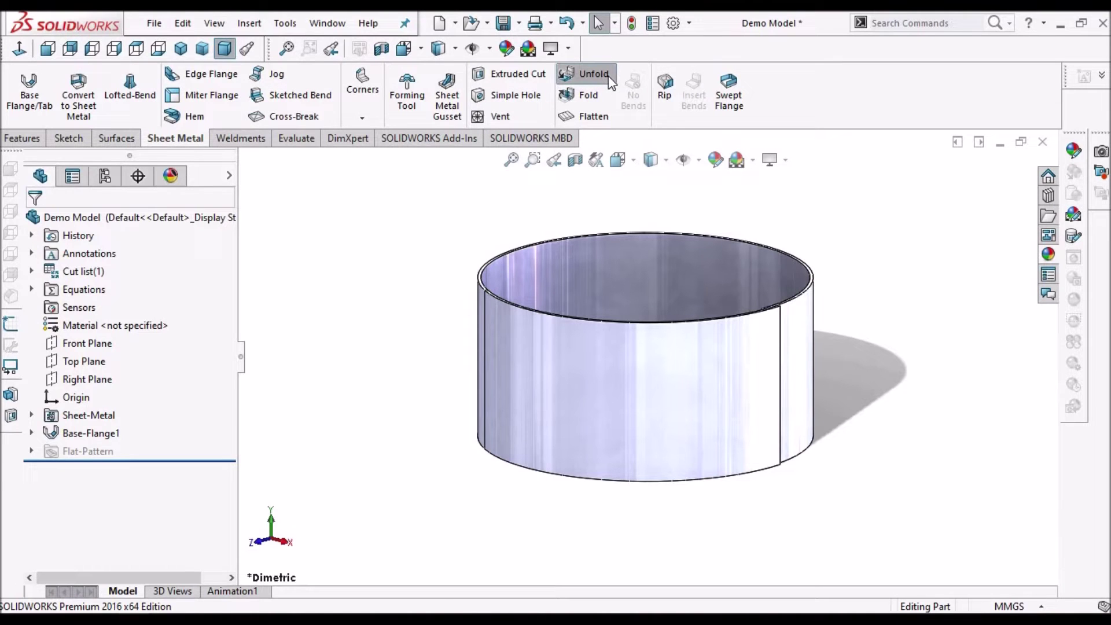
pyautogui.scroll(-5, 775, 333)
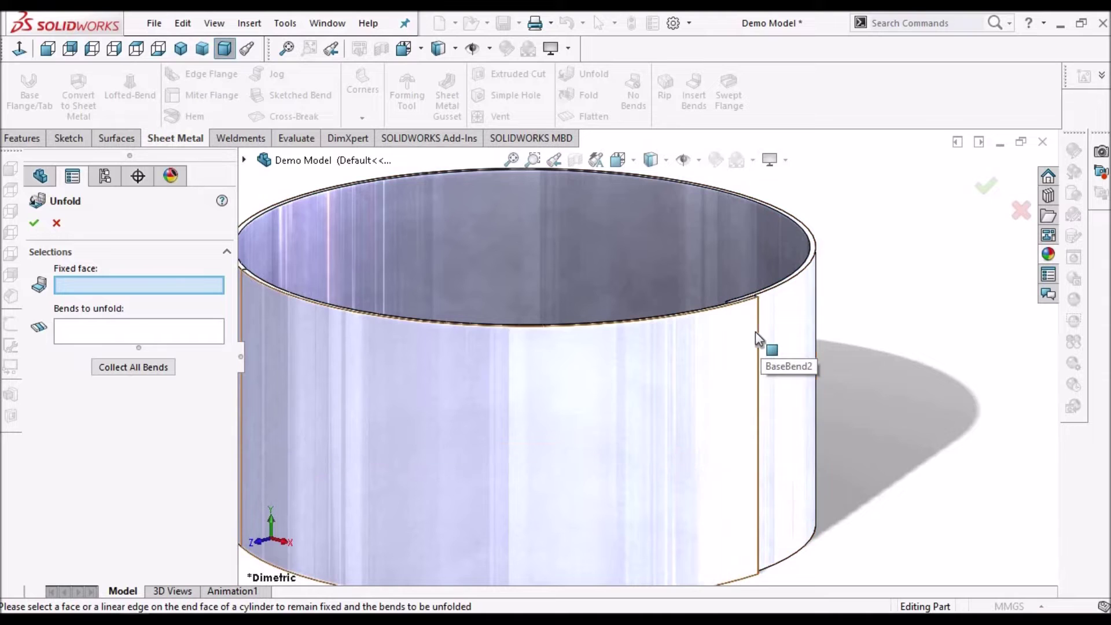
pyautogui.scroll(-4, 785, 310)
pyautogui.click(728, 332)
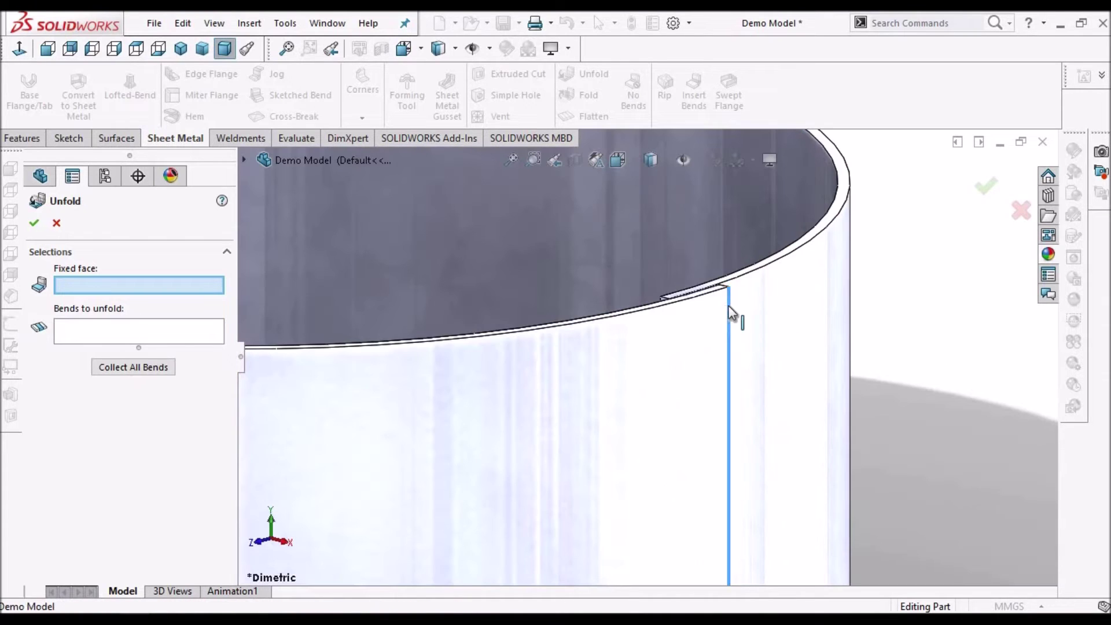
pyautogui.click(140, 372)
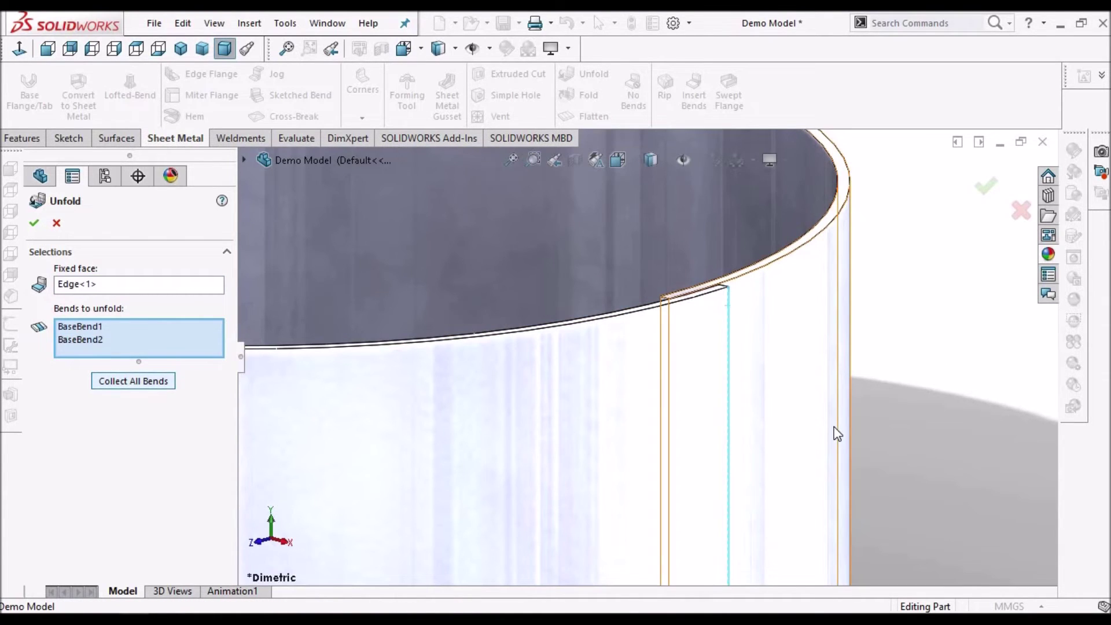
pyautogui.scroll(5, 836, 434)
pyautogui.click(35, 225)
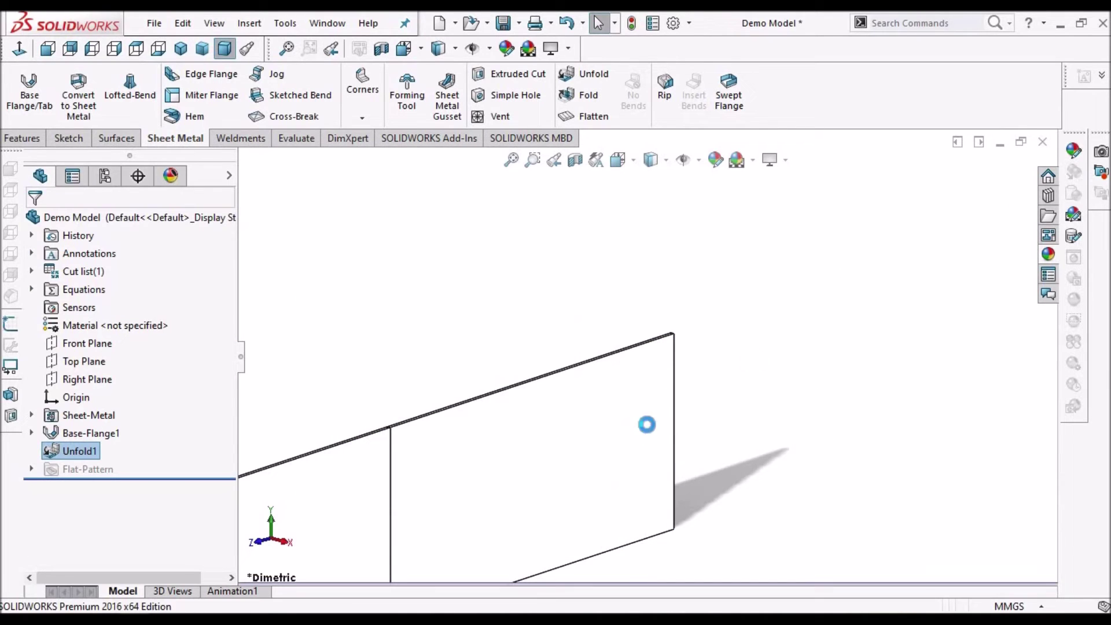
# - View the flattened sheet's face normal to the screen
pyautogui.click(595, 456)
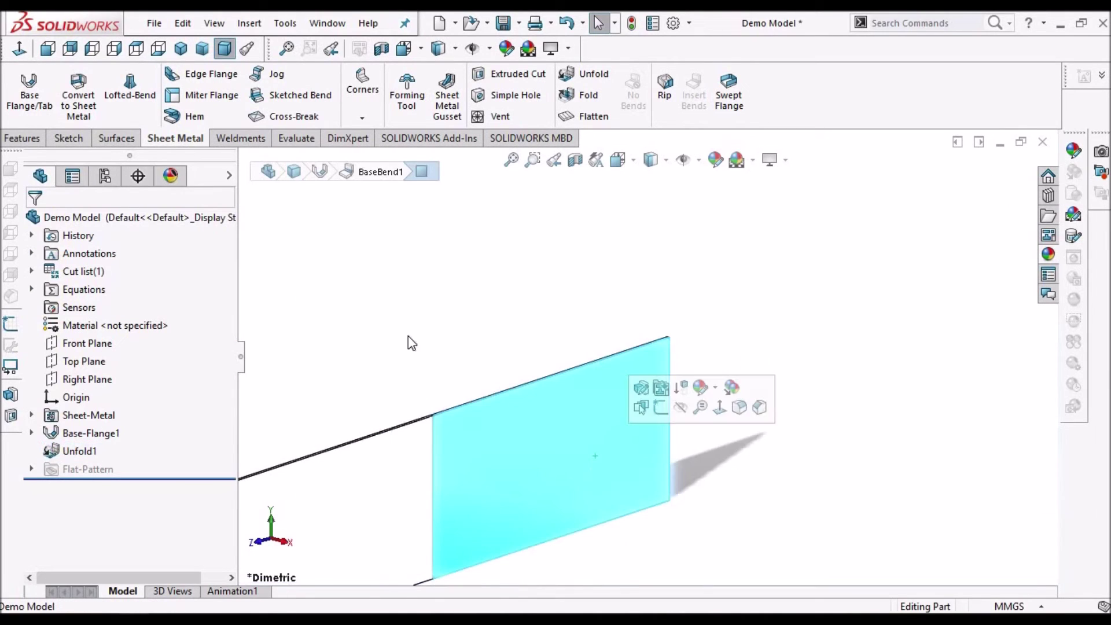
pyautogui.click(19, 50)
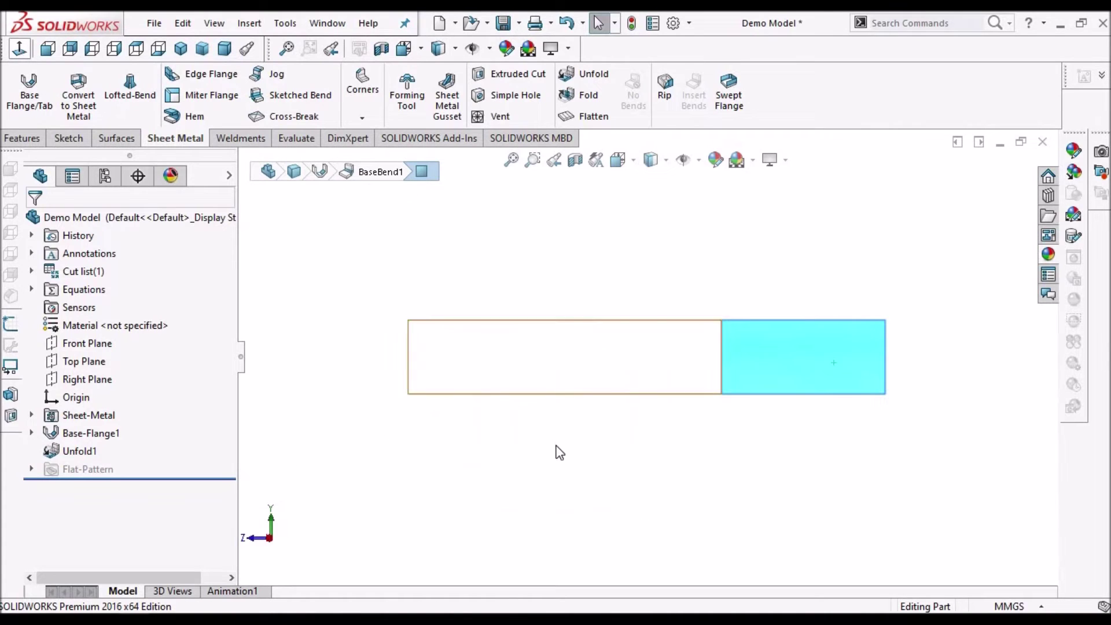
pyautogui.click(920, 328)
pyautogui.scroll(-2, 920, 329)
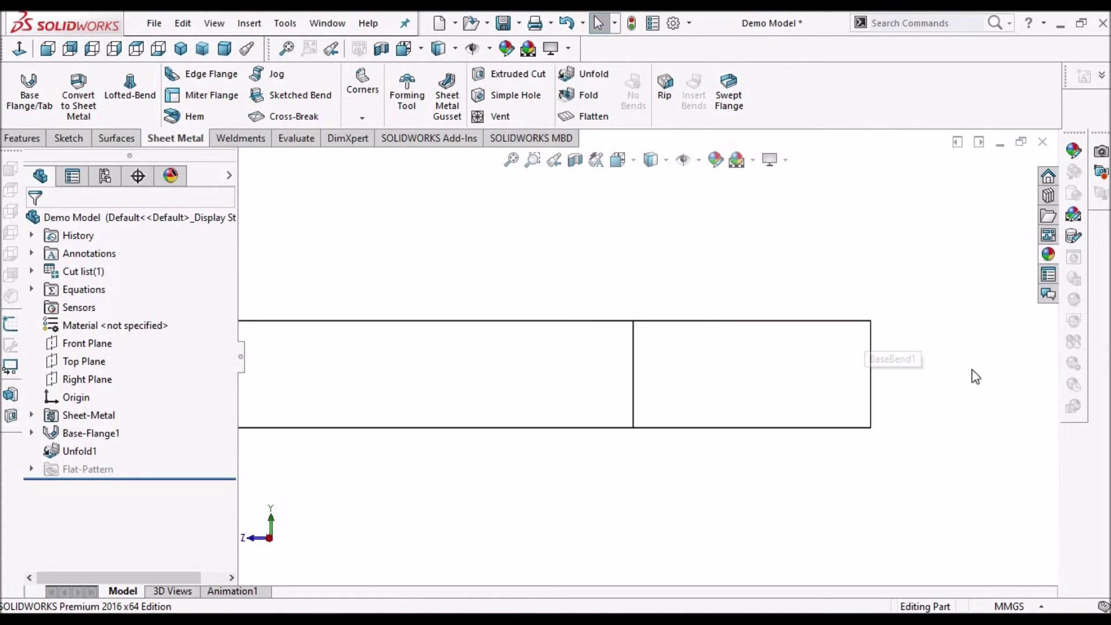
# - Start an Extruded Cut sketch on the flat strip and draw a horizontal centreline to its right edge
pyautogui.click(499, 79)
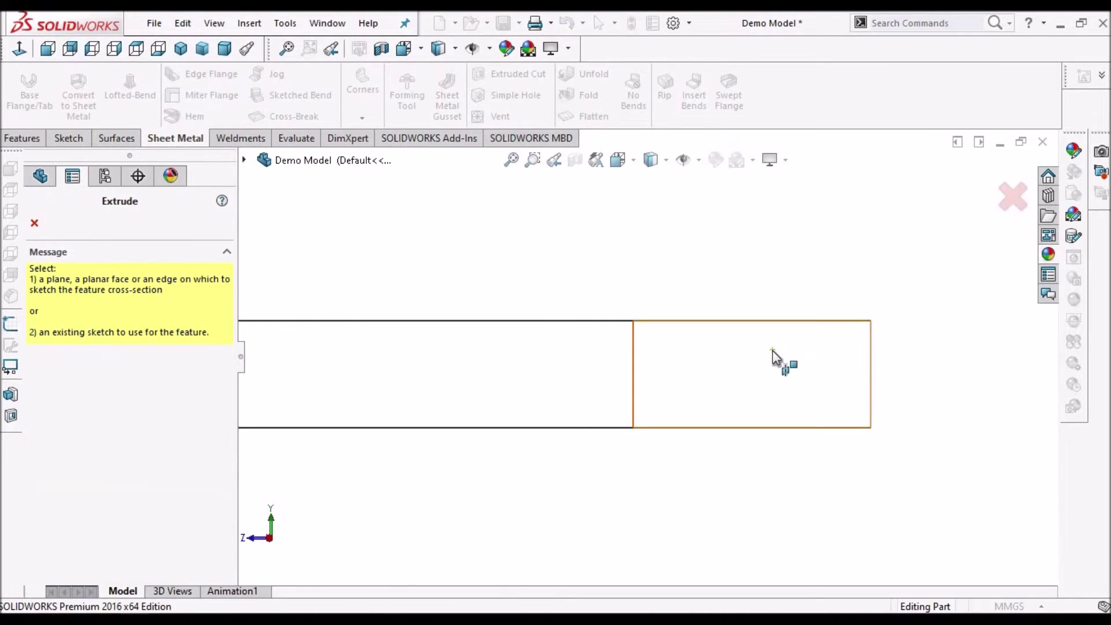
pyautogui.click(772, 351)
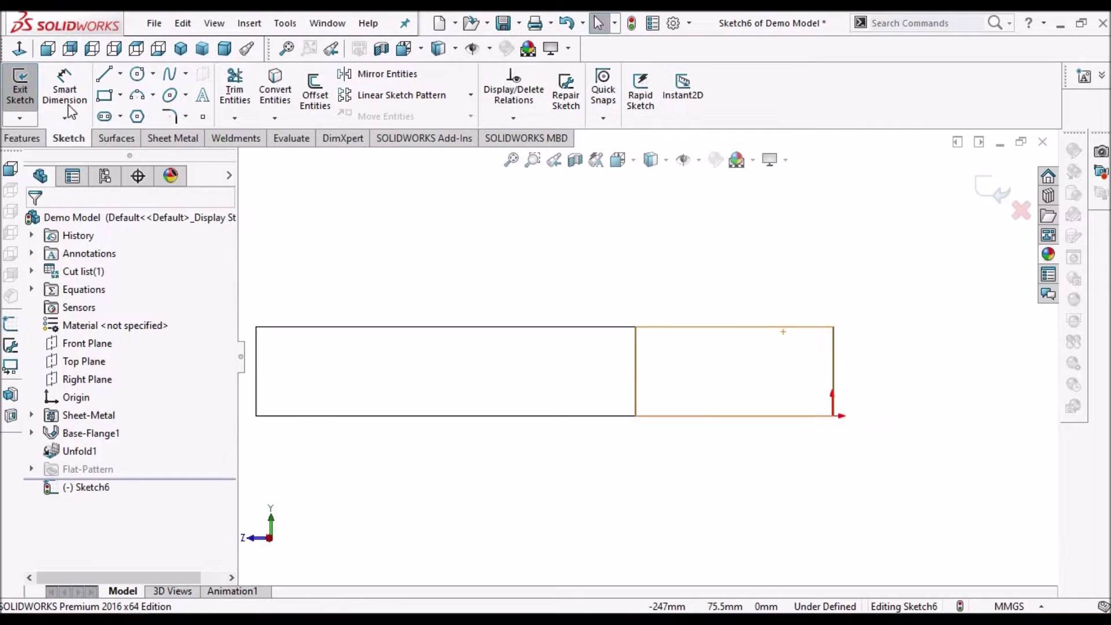
pyautogui.click(120, 76)
pyautogui.click(129, 113)
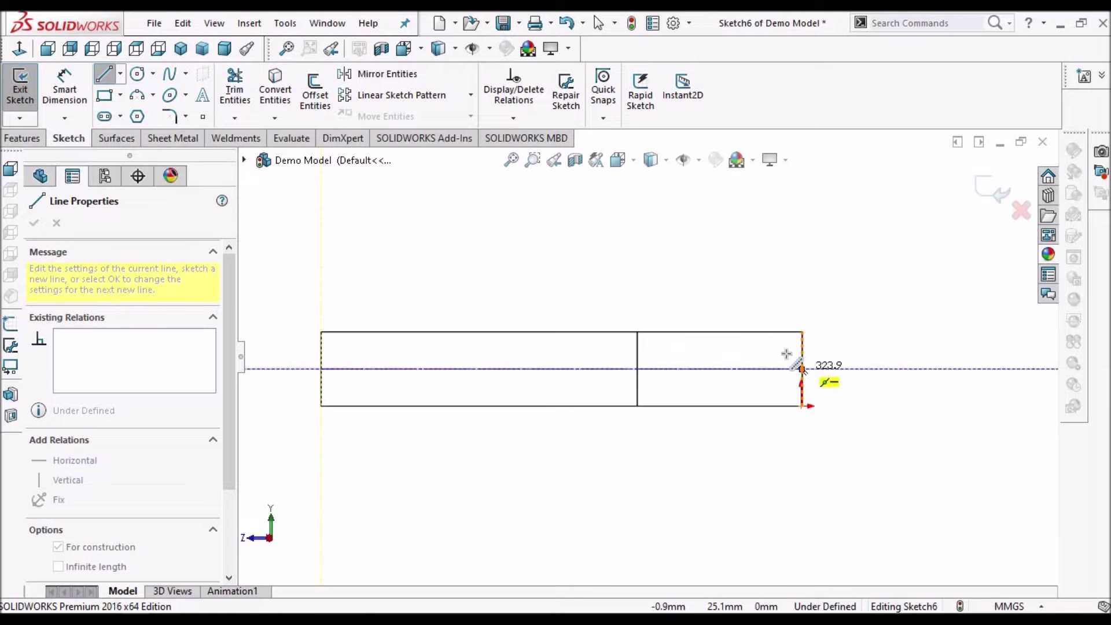
pyautogui.click(801, 369)
pyautogui.rightClick(739, 277)
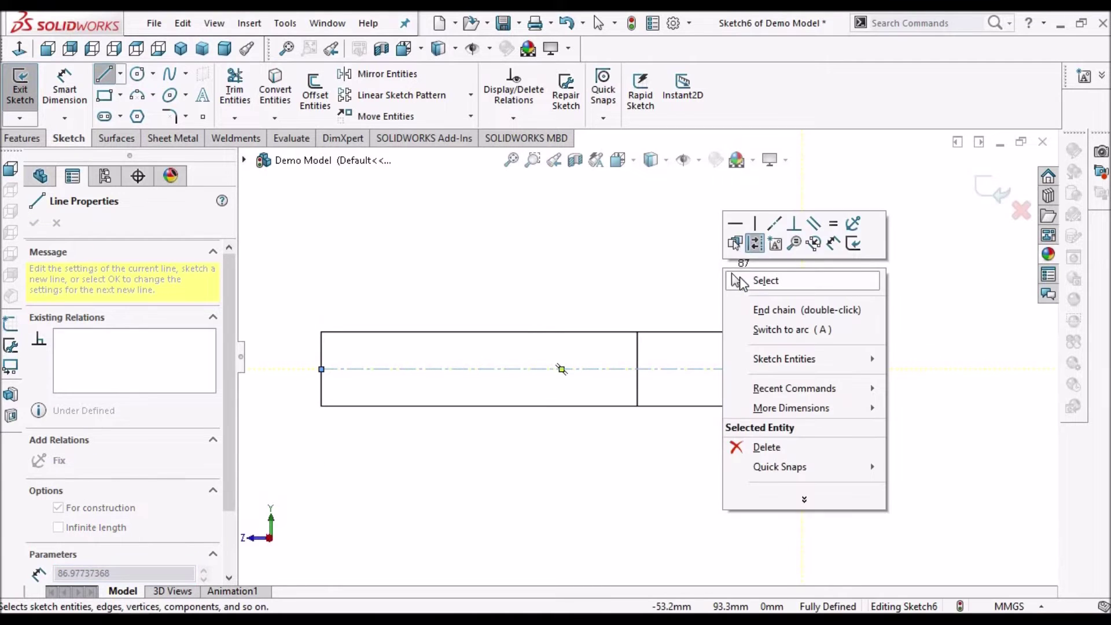
pyautogui.press('Escape')
pyautogui.press('Escape')
pyautogui.press('Escape')
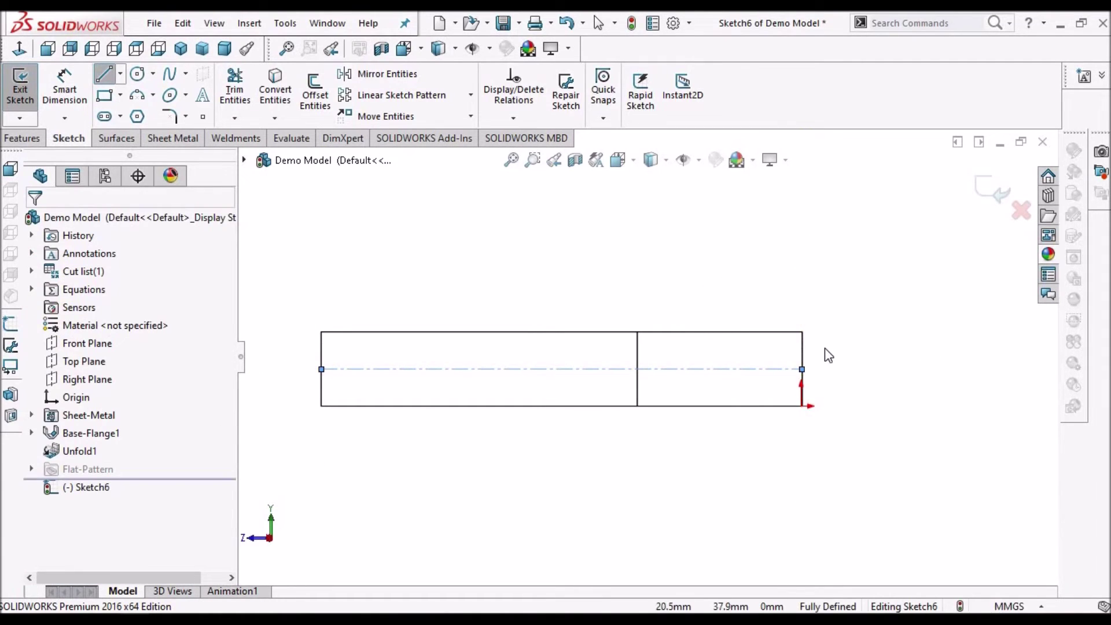
pyautogui.scroll(-2, 826, 349)
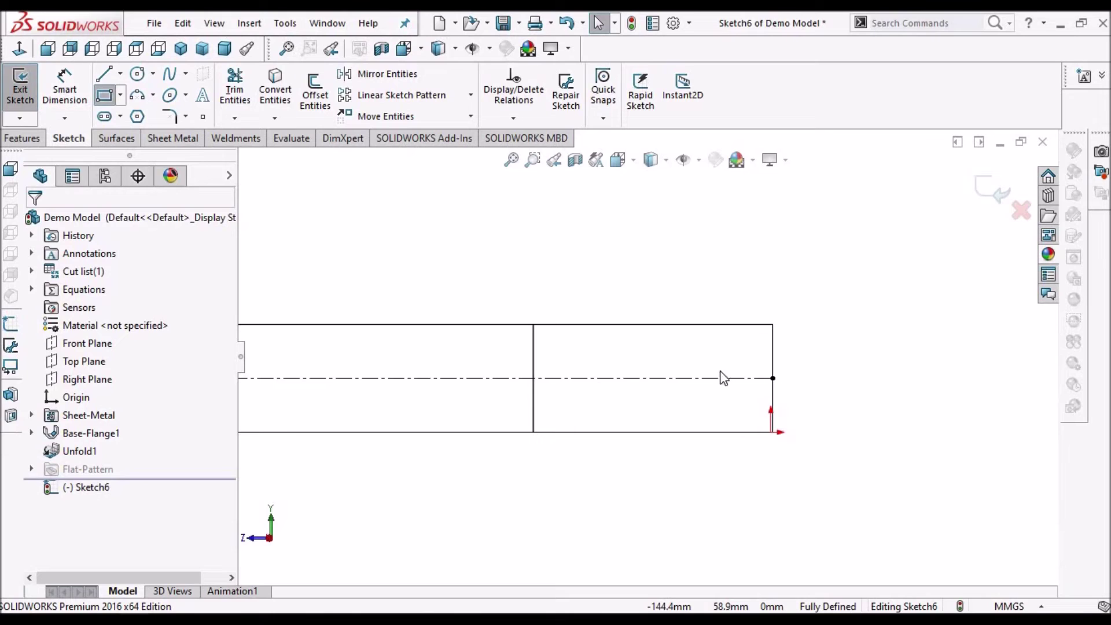
# - Draw a small corner rectangle at the strip's top-right corner
pyautogui.press('r')
pyautogui.scroll(-3, 763, 358)
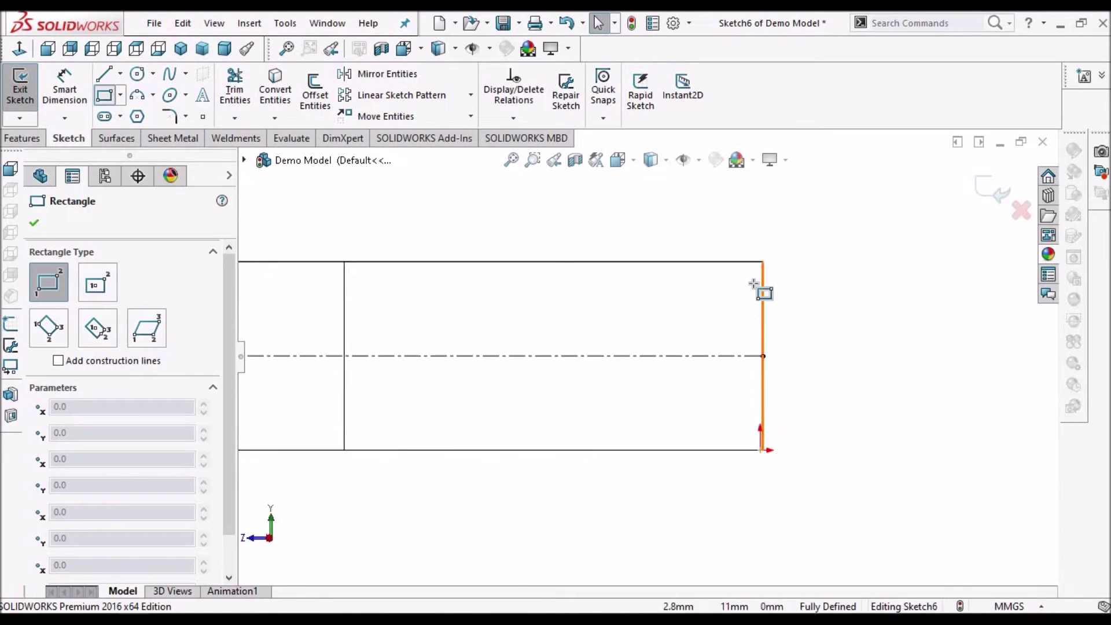
pyautogui.click(754, 222)
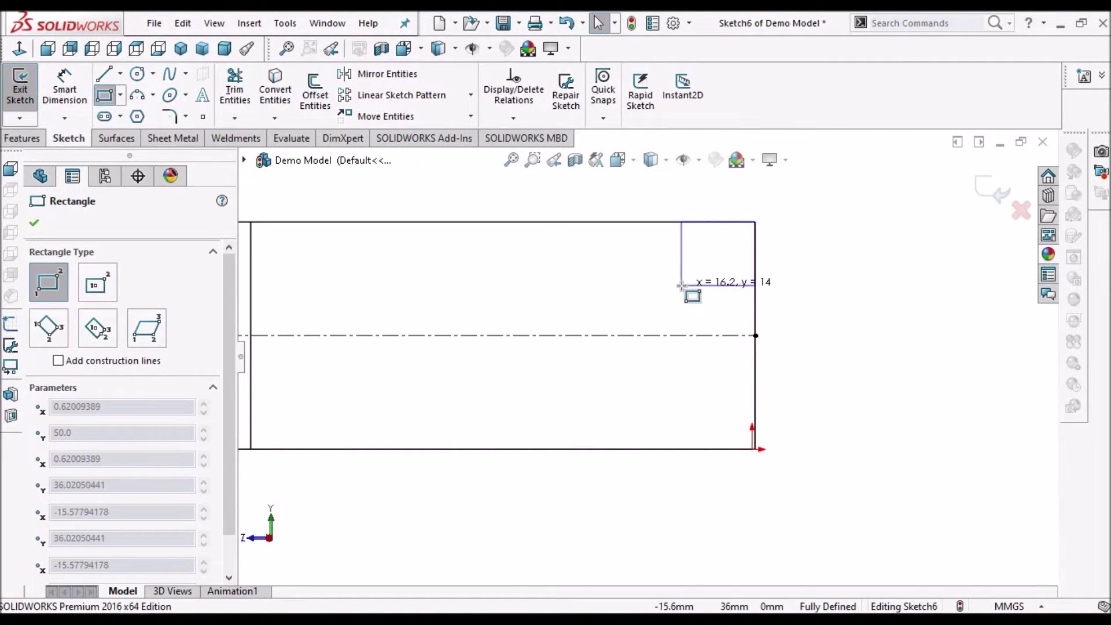
pyautogui.click(706, 293)
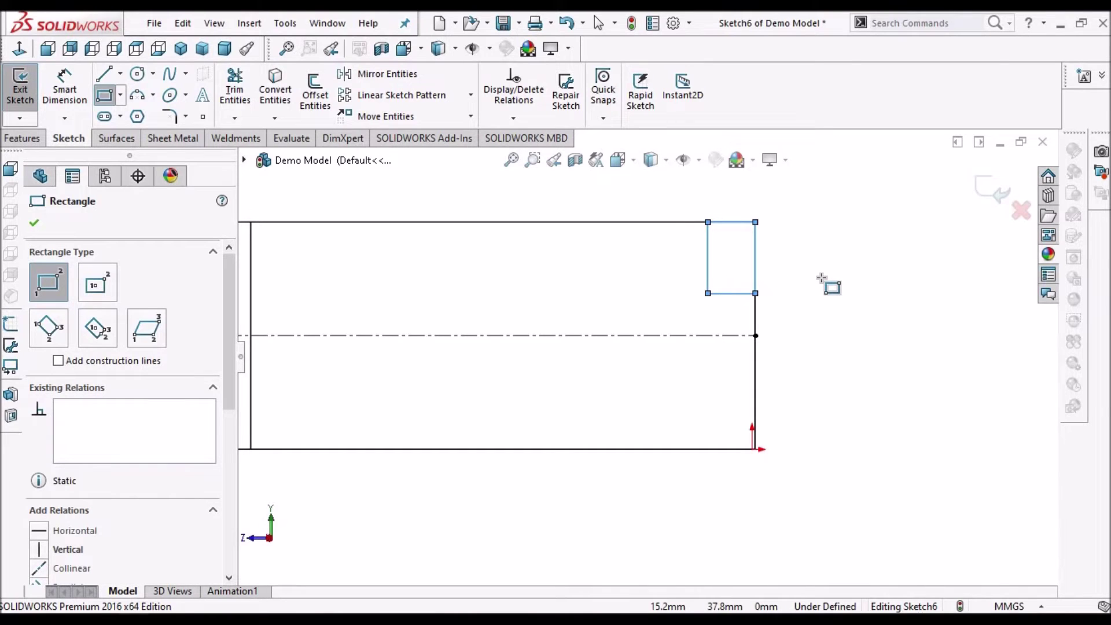
pyautogui.rightClick(822, 279)
pyautogui.click(844, 288)
# - Dimension the corner rectangle 5 mm wide and 10 mm tall
pyautogui.press('d')
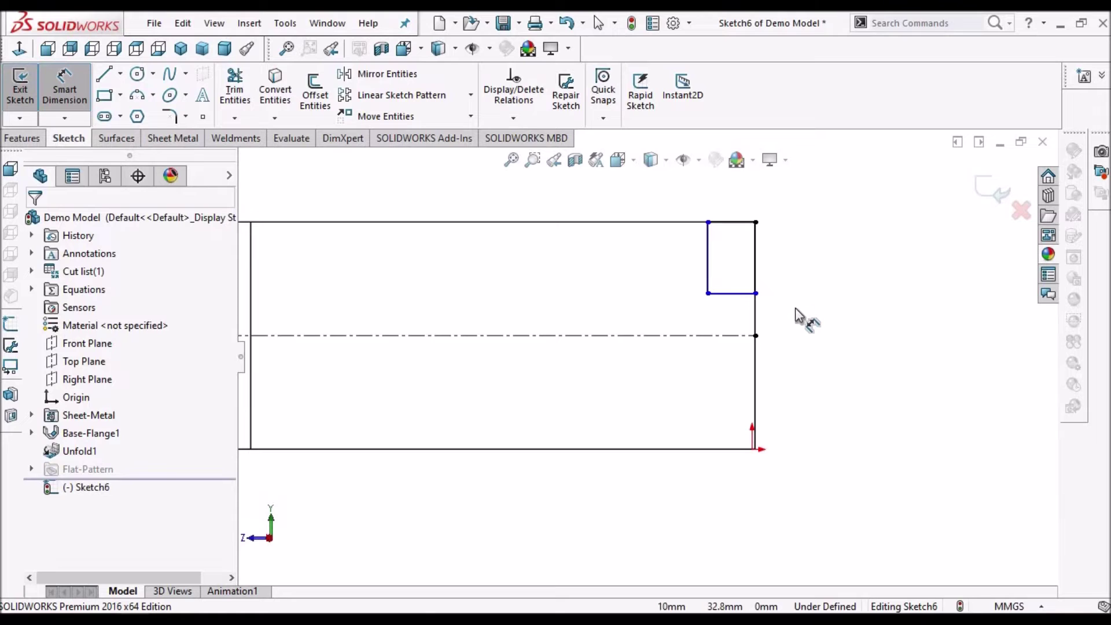
pyautogui.click(744, 195)
pyautogui.click(743, 195)
pyautogui.write('5')
pyautogui.press('Return')
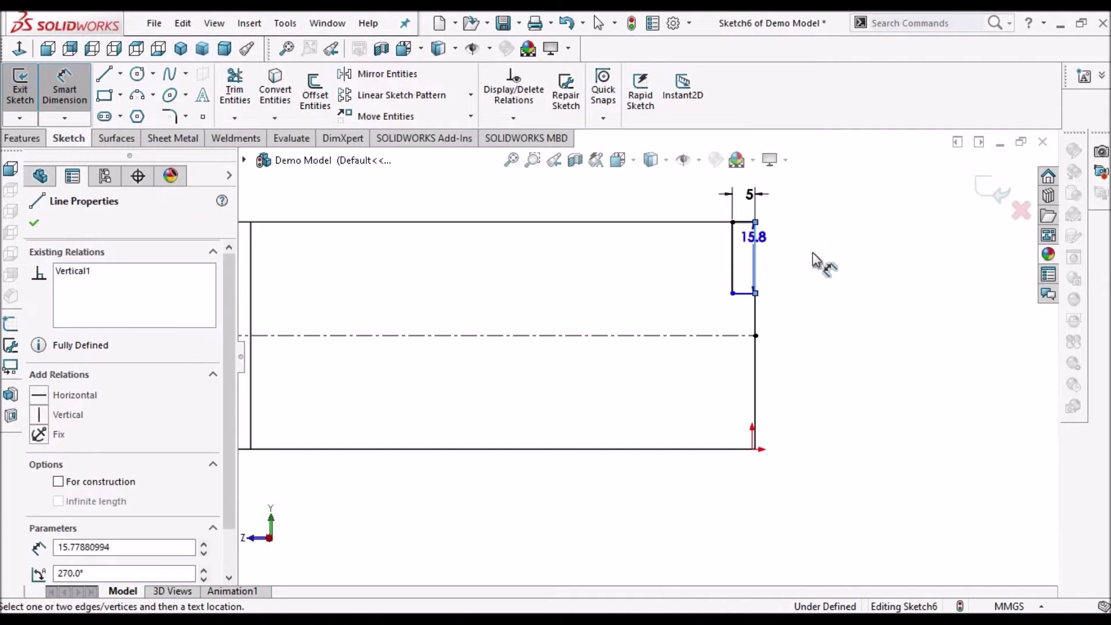
pyautogui.click(812, 253)
pyautogui.press('Return')
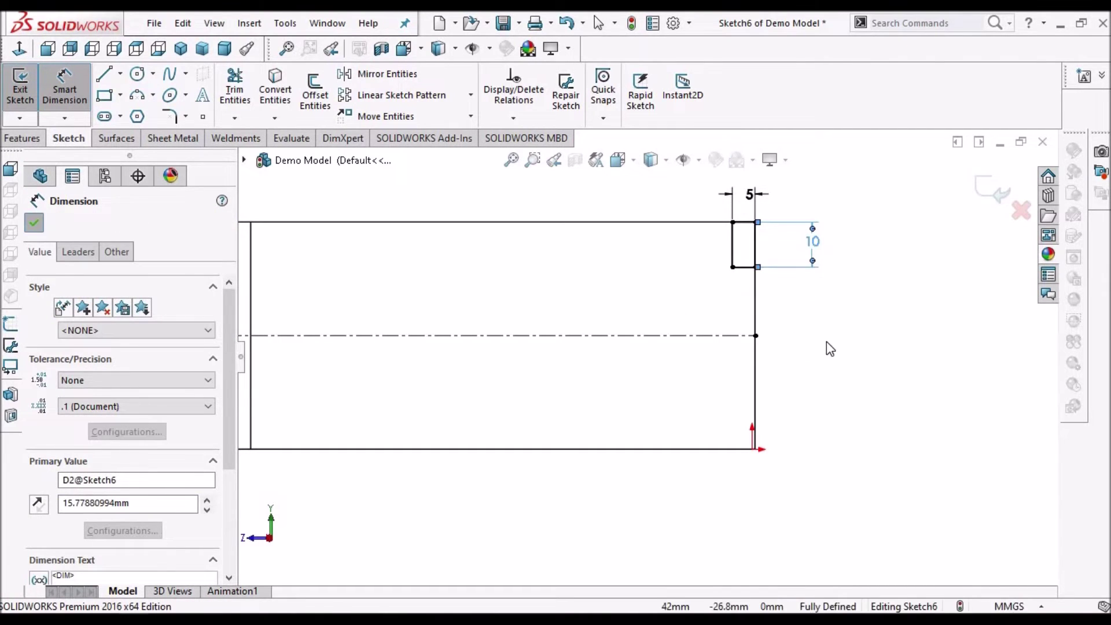
pyautogui.press('Escape')
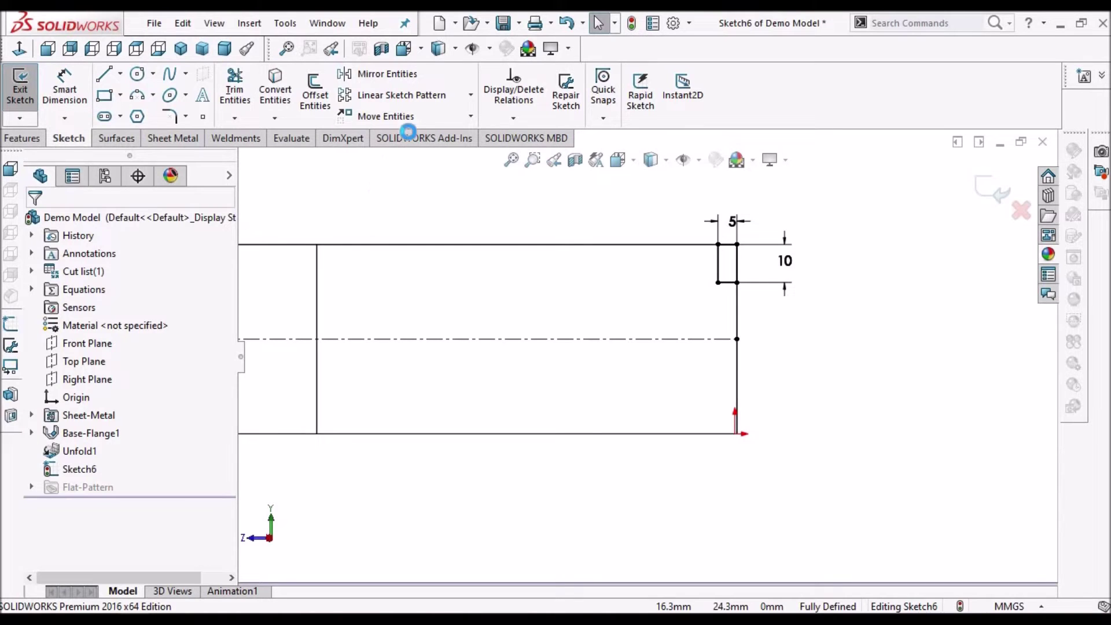
# - Mirror the 5 × 10 corner rectangle about the horizontal centreline to the bottom-right corner
pyautogui.click(408, 78)
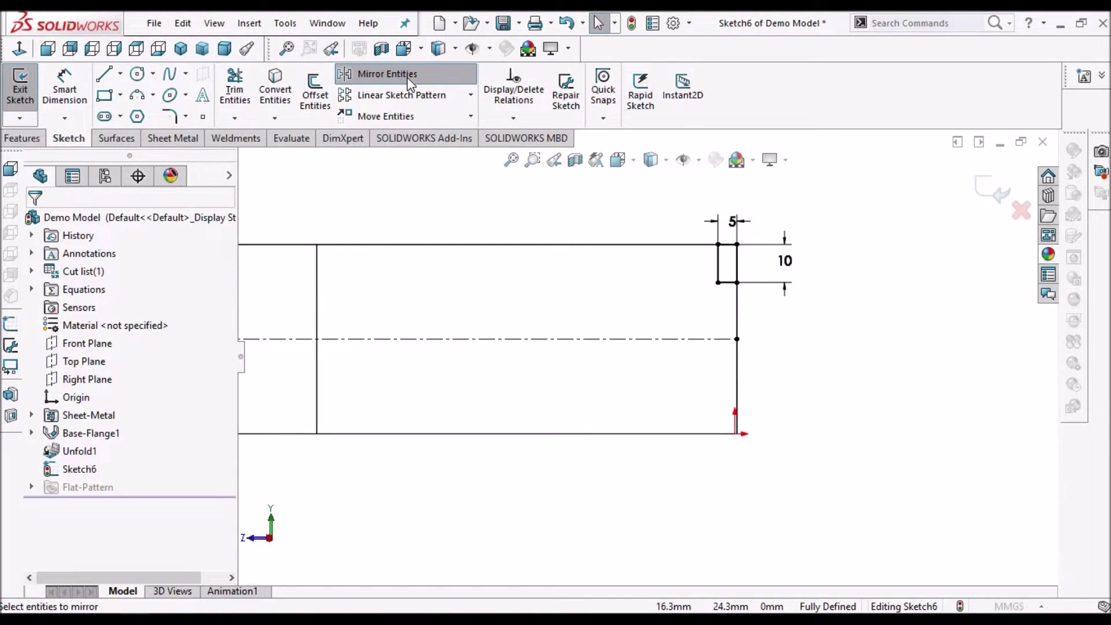
pyautogui.moveTo(846, 206); pyautogui.dragTo(690, 291)
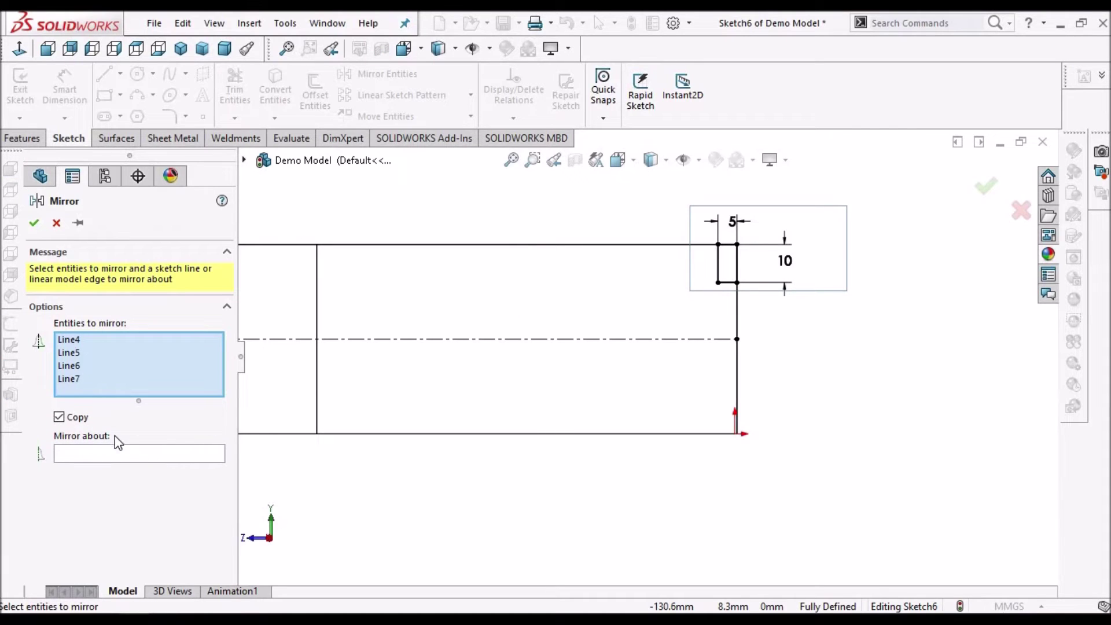
pyautogui.click(122, 457)
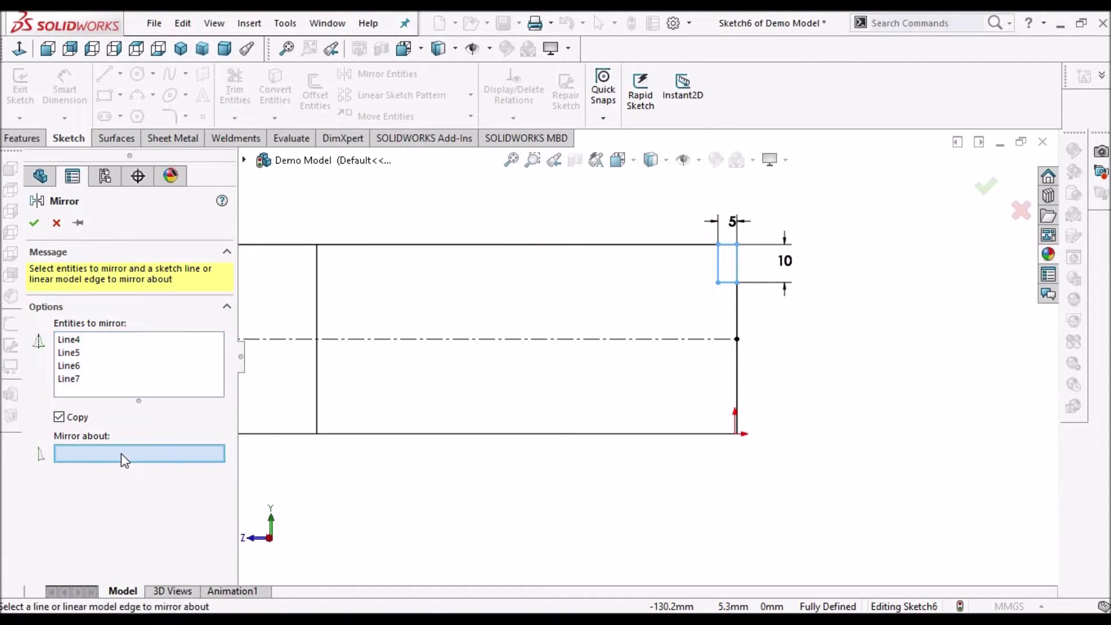
pyautogui.click(626, 338)
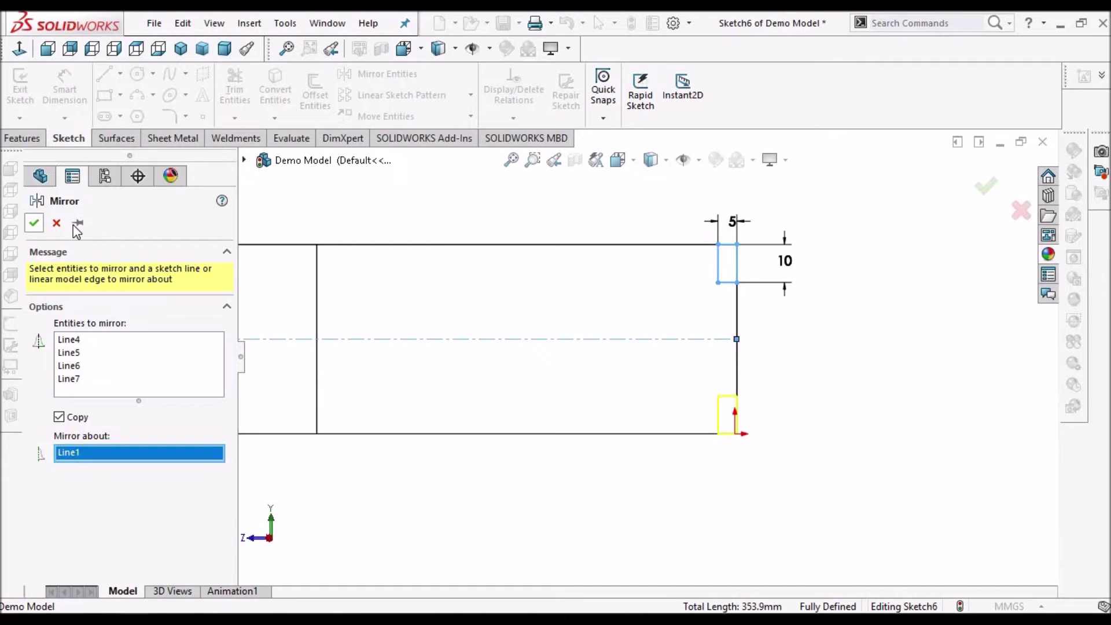
pyautogui.click(33, 222)
pyautogui.scroll(-3, 746, 321)
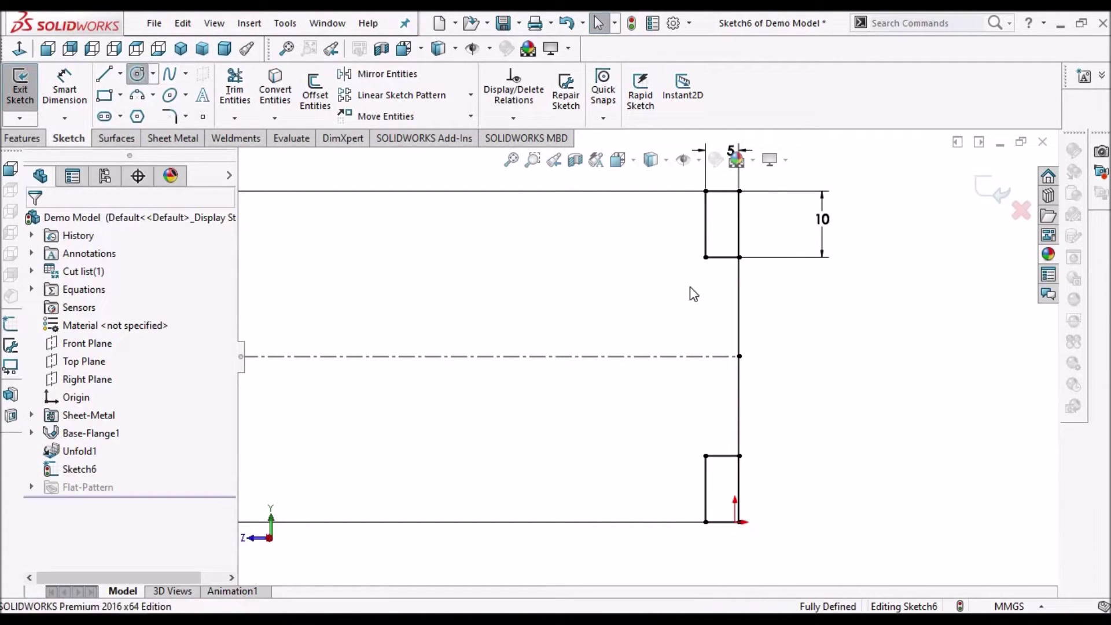
# - Dimension the top circle to a 3 mm diameter
pyautogui.click(739, 315)
pyautogui.scroll(-2, 739, 314)
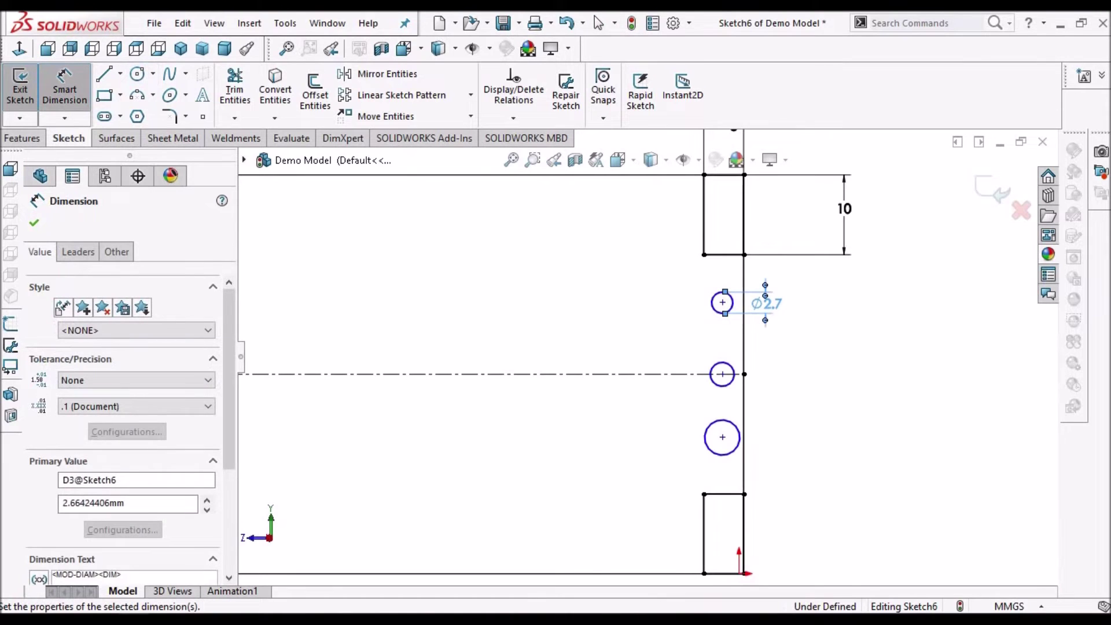
pyautogui.write('3')
pyautogui.press('Return')
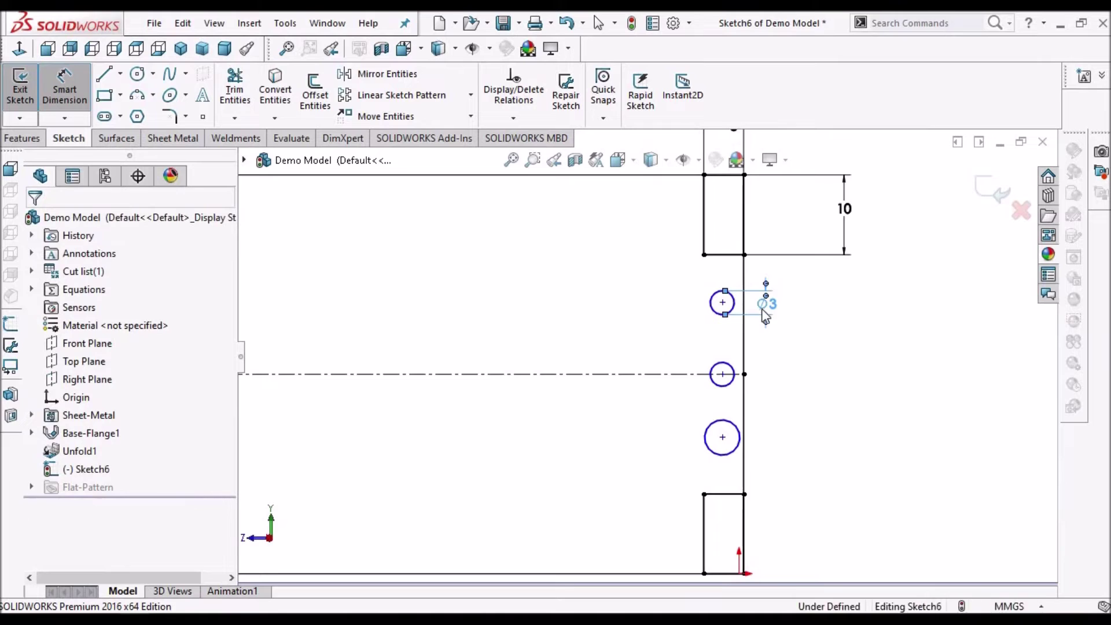
pyautogui.press('Escape')
pyautogui.scroll(-2, 786, 295)
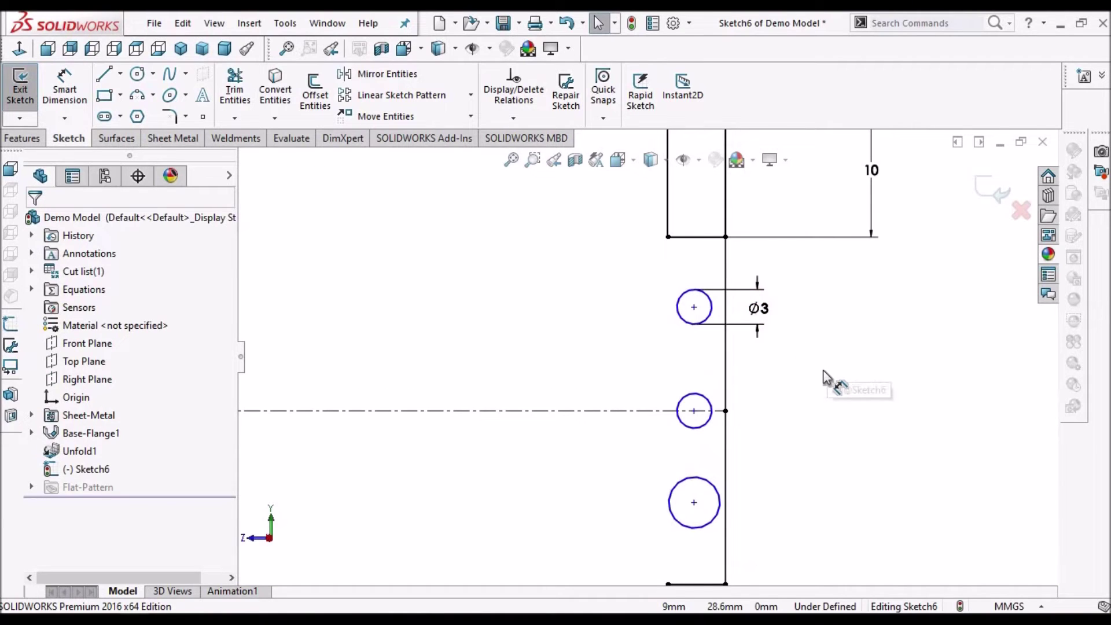
# - Select the circles together, then pick the strip's end edge to position the holes
pyautogui.click(686, 322)
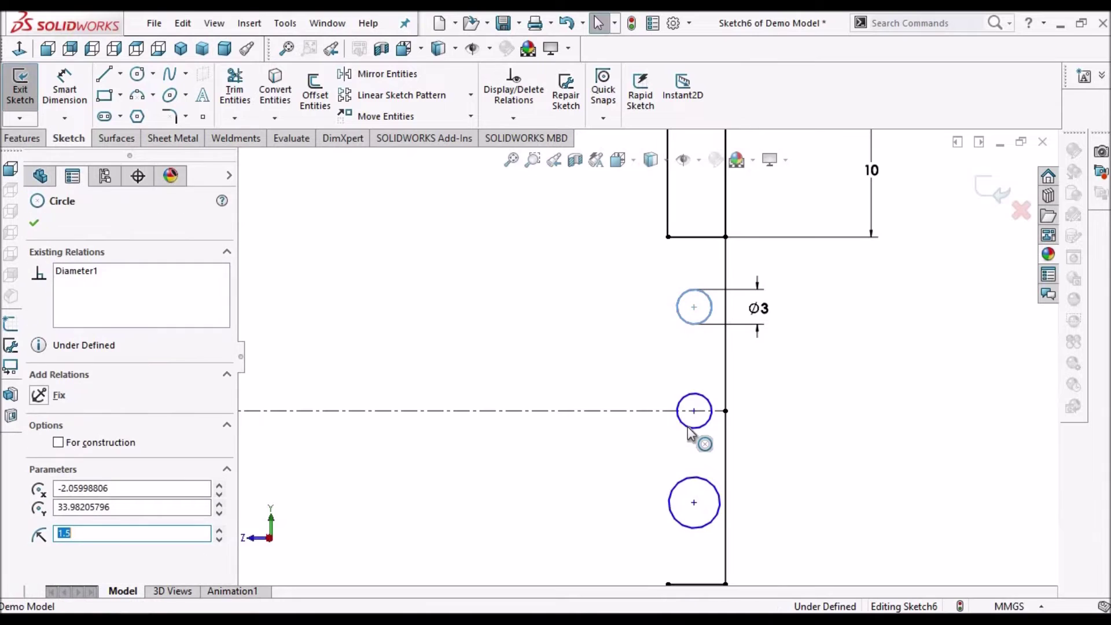
pyautogui.keyDown('ctrl'); pyautogui.click(675, 519); pyautogui.keyUp('ctrl')
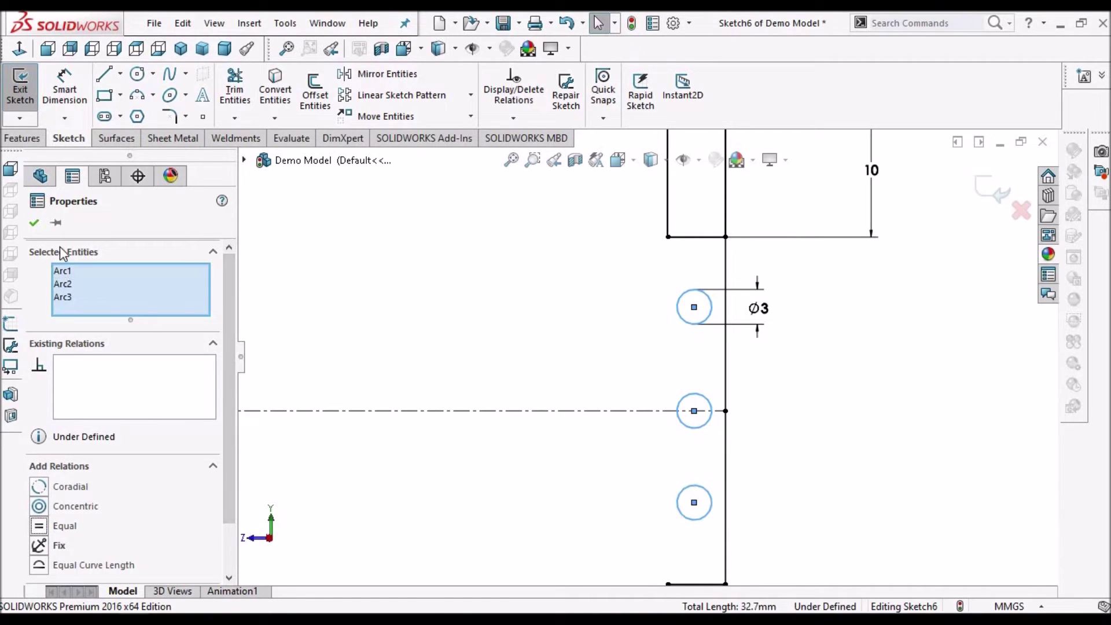
pyautogui.click(75, 97)
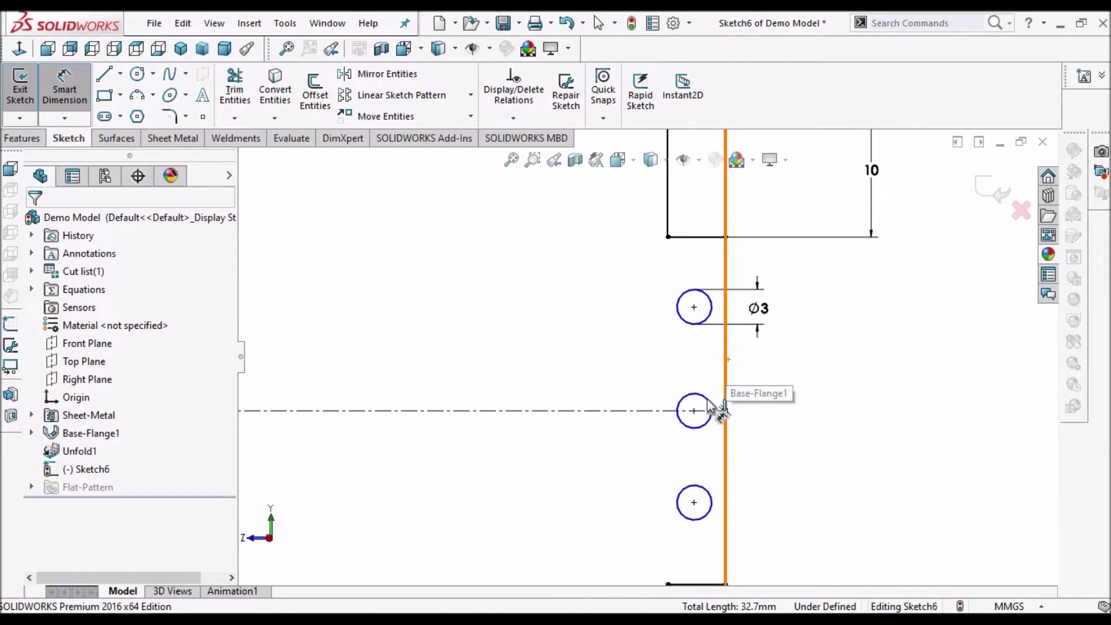
pyautogui.click(724, 404)
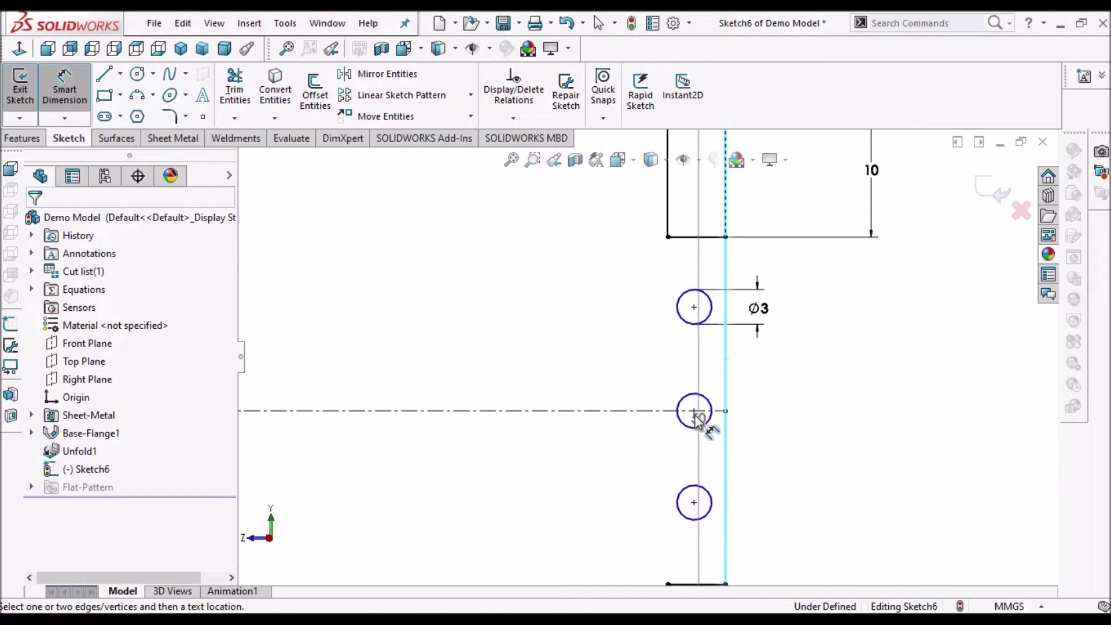
# - Place the middle hole 3.5 mm from the end edge and space the outer hole centres 15 mm apart
pyautogui.click(753, 516)
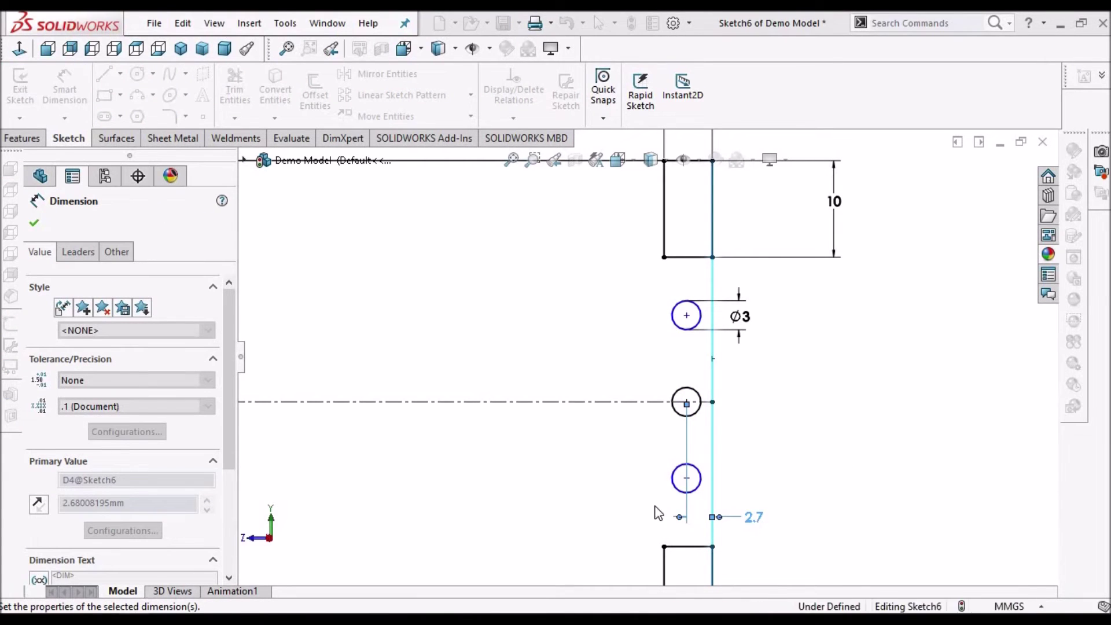
pyautogui.write('3.5')
pyautogui.press('Return')
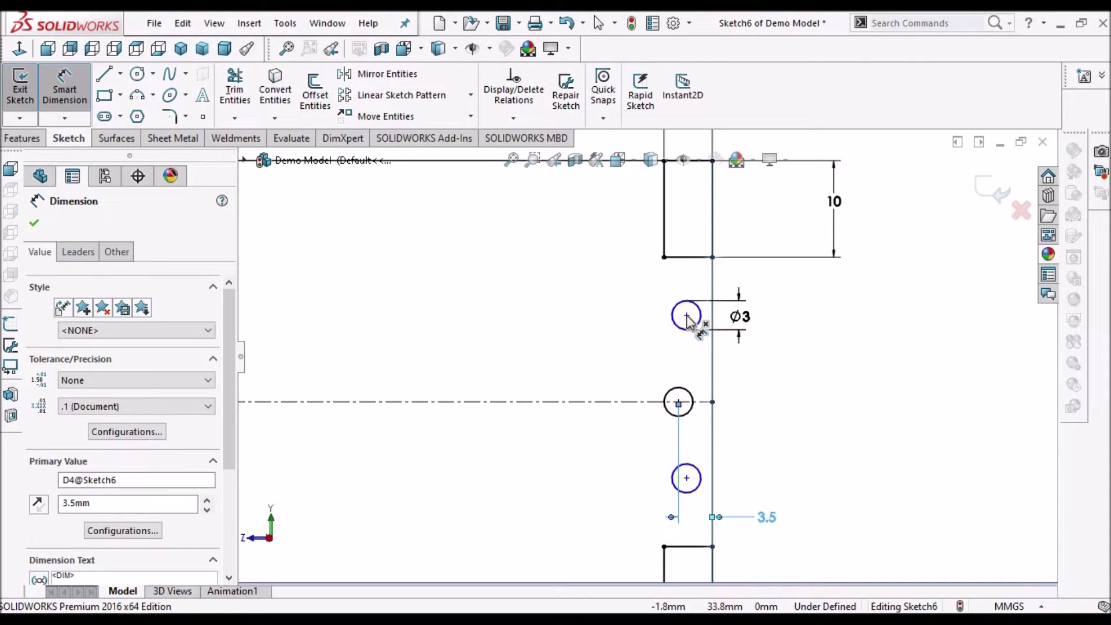
pyautogui.click(687, 315)
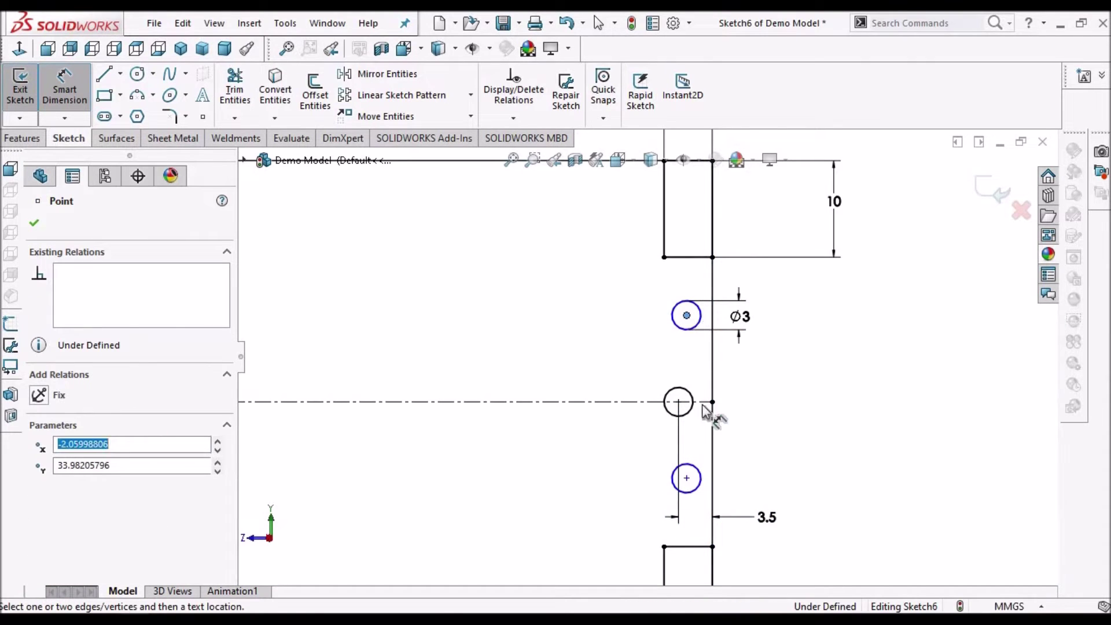
pyautogui.click(687, 478)
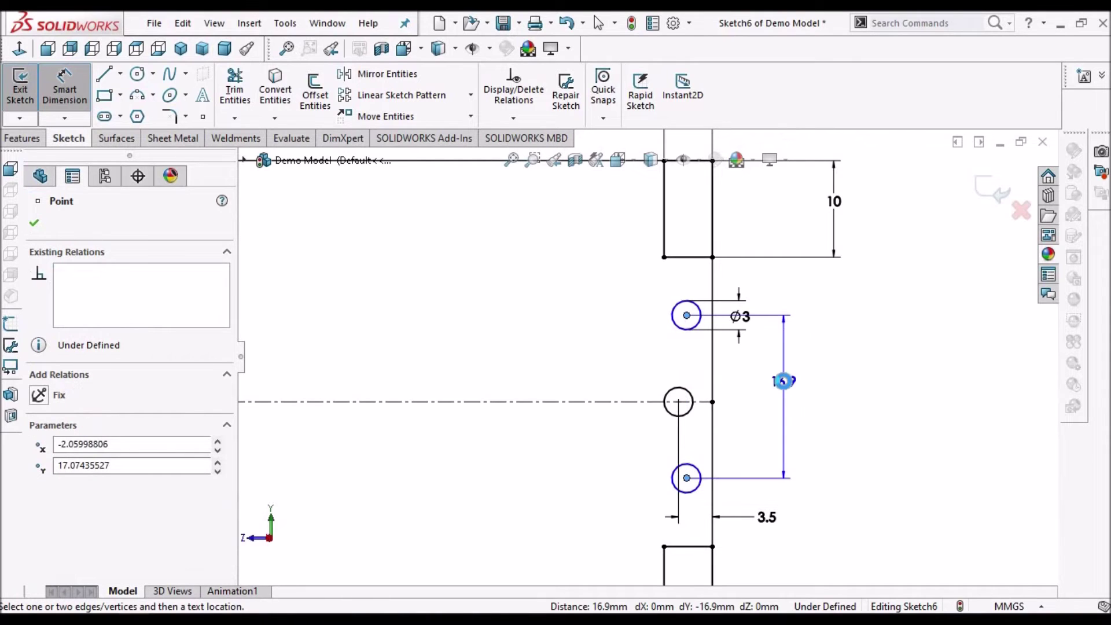
pyautogui.click(783, 381)
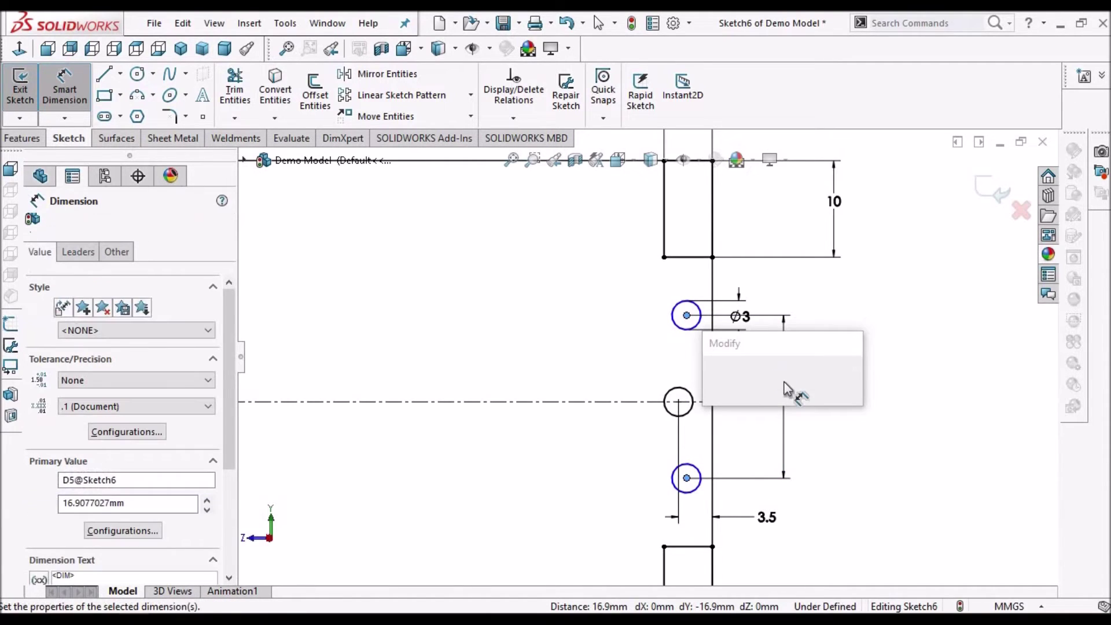
pyautogui.write('15')
pyautogui.press('Return')
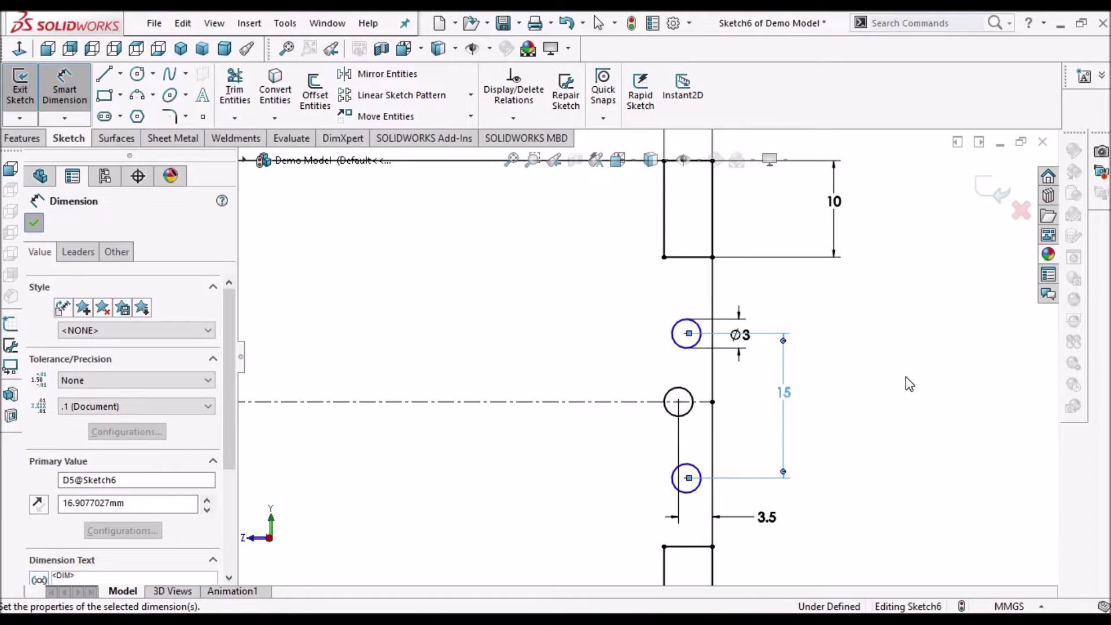
pyautogui.press('Escape')
pyautogui.press('Escape')
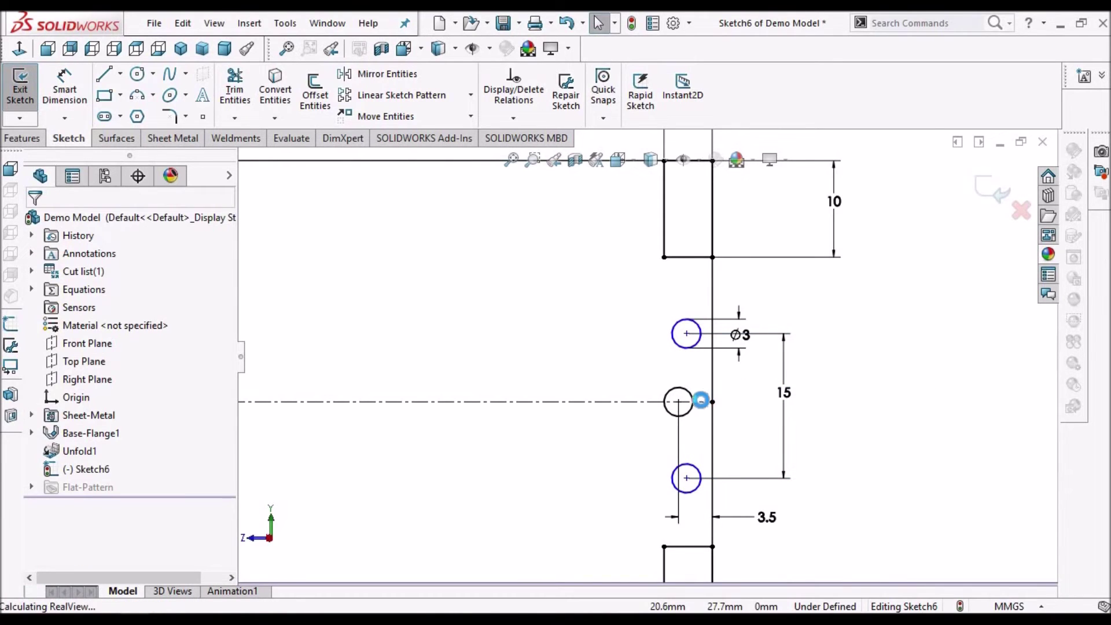
# - Align the middle and bottom hole centres vertically
pyautogui.click(686, 333)
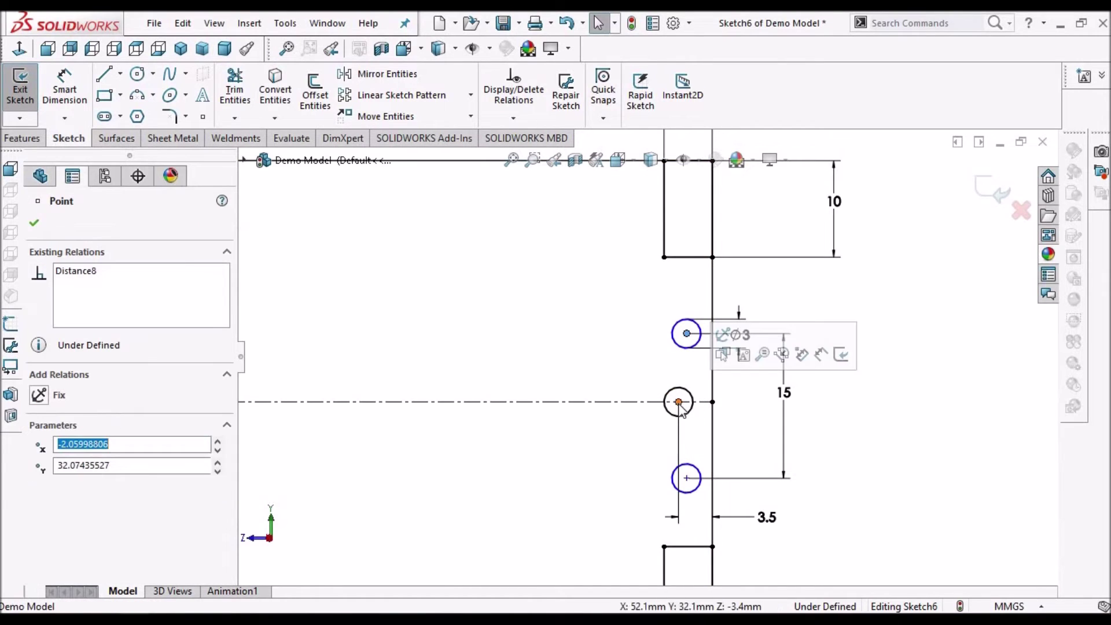
pyautogui.click(678, 401)
pyautogui.click(686, 477)
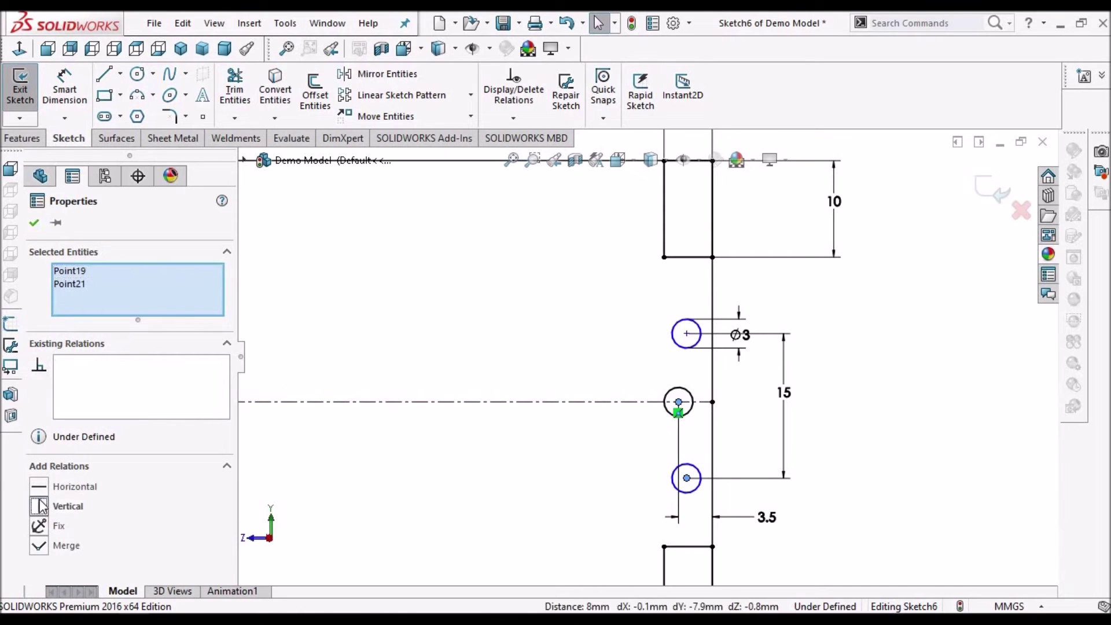
pyautogui.click(38, 506)
pyautogui.click(920, 384)
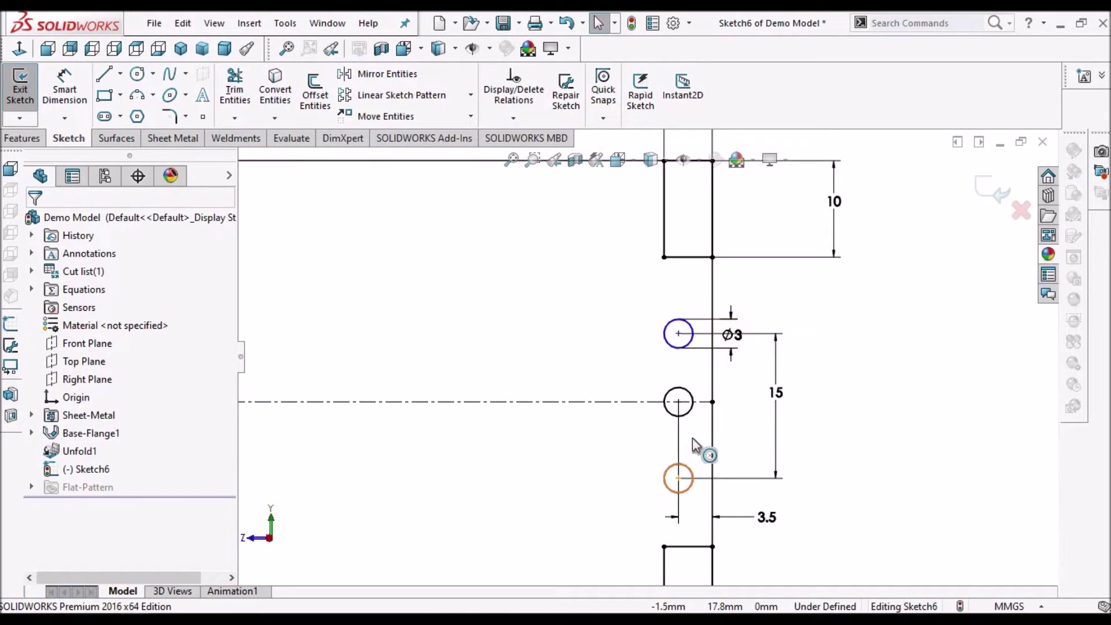
pyautogui.click(688, 468)
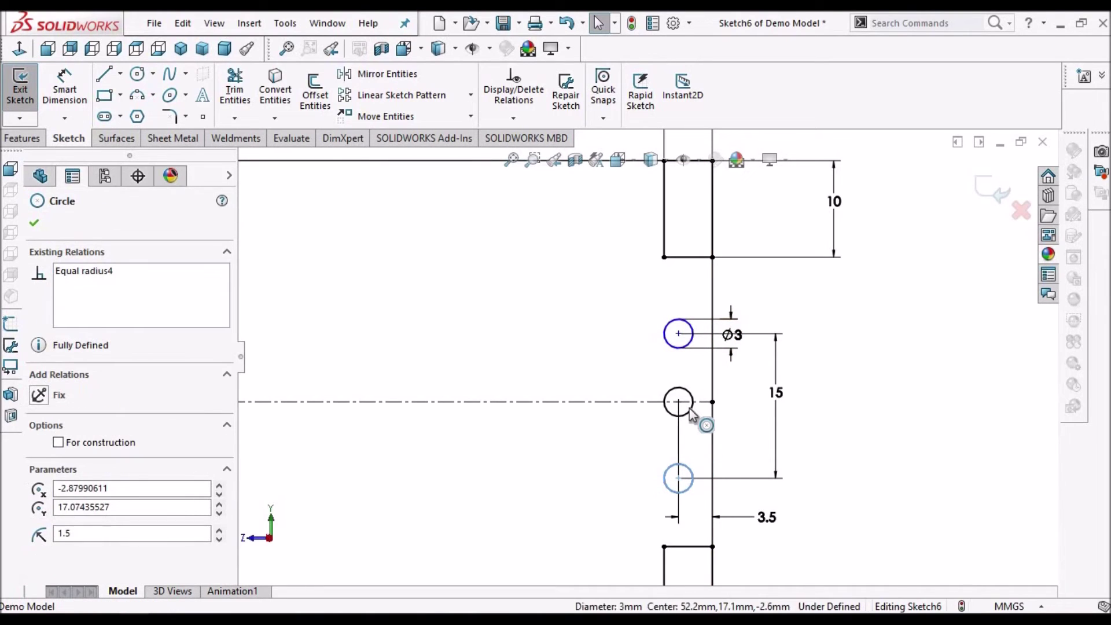
pyautogui.keyDown('ctrl'); pyautogui.click(689, 408); pyautogui.keyUp('ctrl')
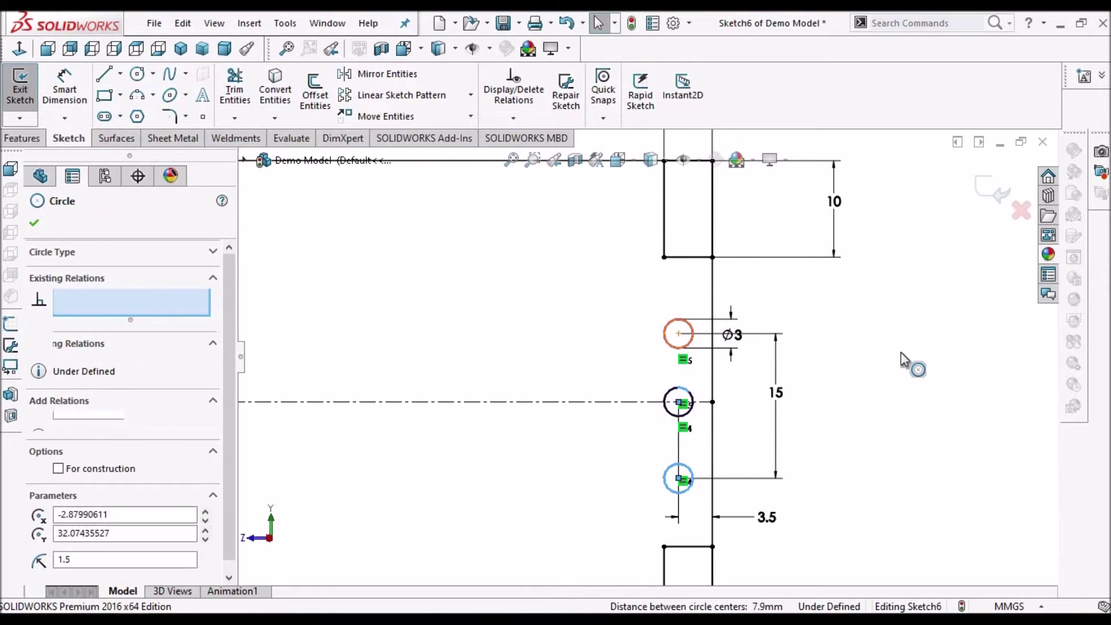
pyautogui.keyDown('ctrl'); pyautogui.click(691, 334); pyautogui.keyUp('ctrl')
pyautogui.click(888, 365)
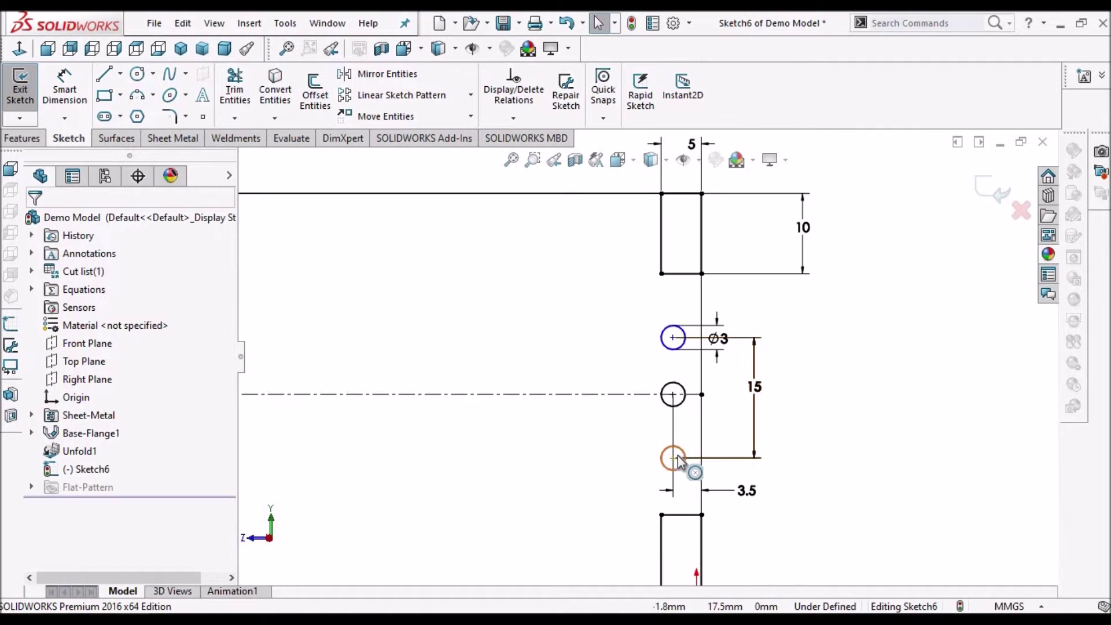
# - Vertically align the top and middle hole centres with the centreline end point, then verify the alignment
pyautogui.click(673, 393)
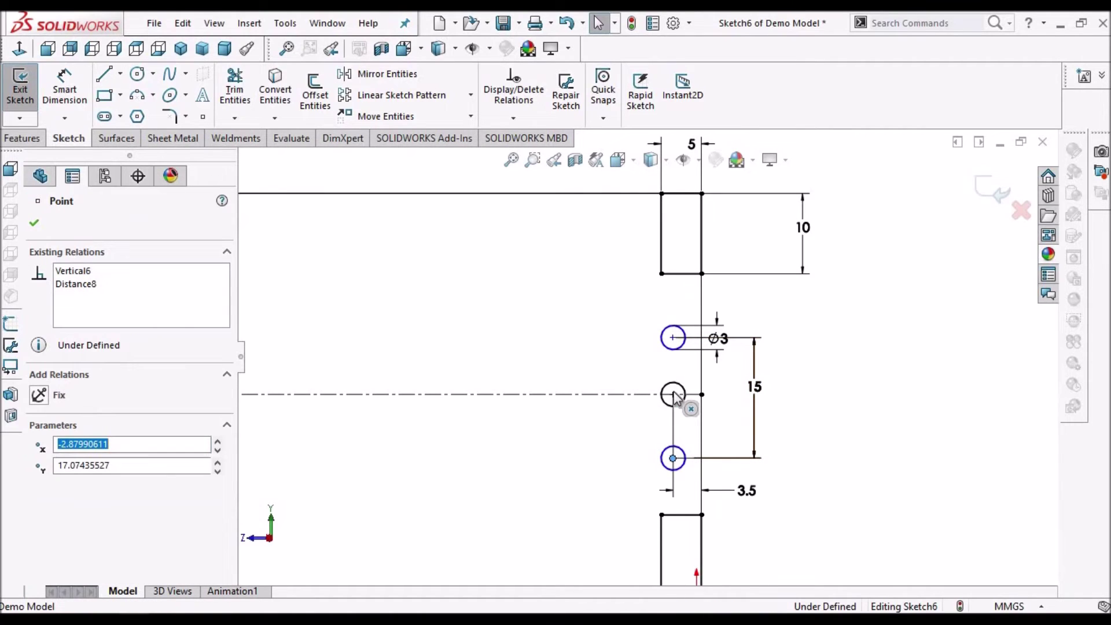
pyautogui.keyDown('ctrl'); pyautogui.click(673, 338); pyautogui.keyUp('ctrl')
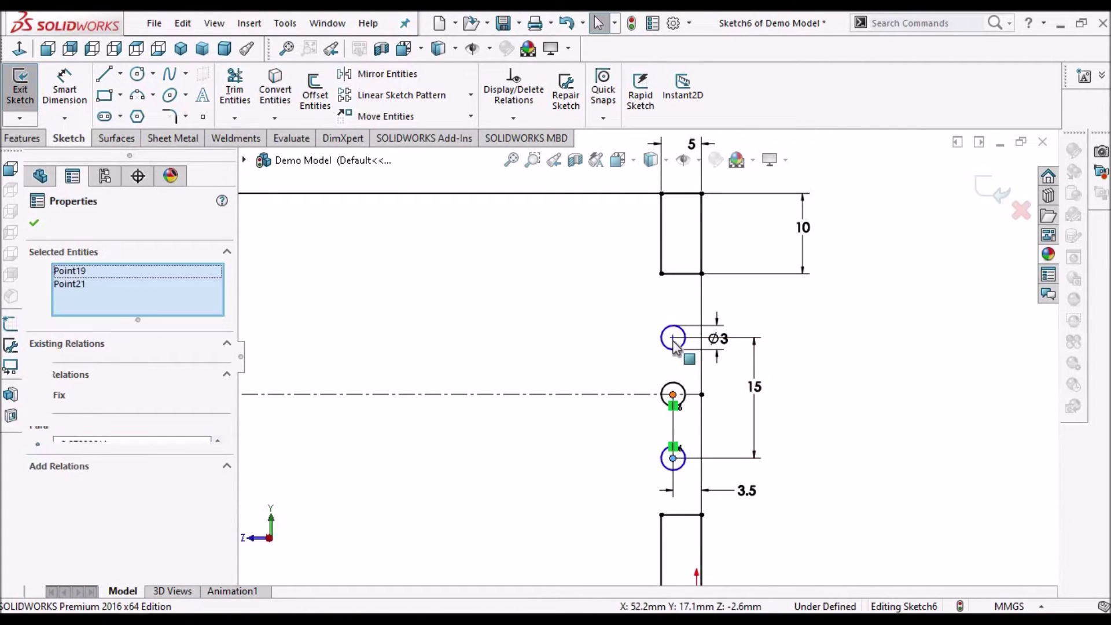
pyautogui.keyDown('ctrl'); pyautogui.click(515, 387); pyautogui.keyUp('ctrl')
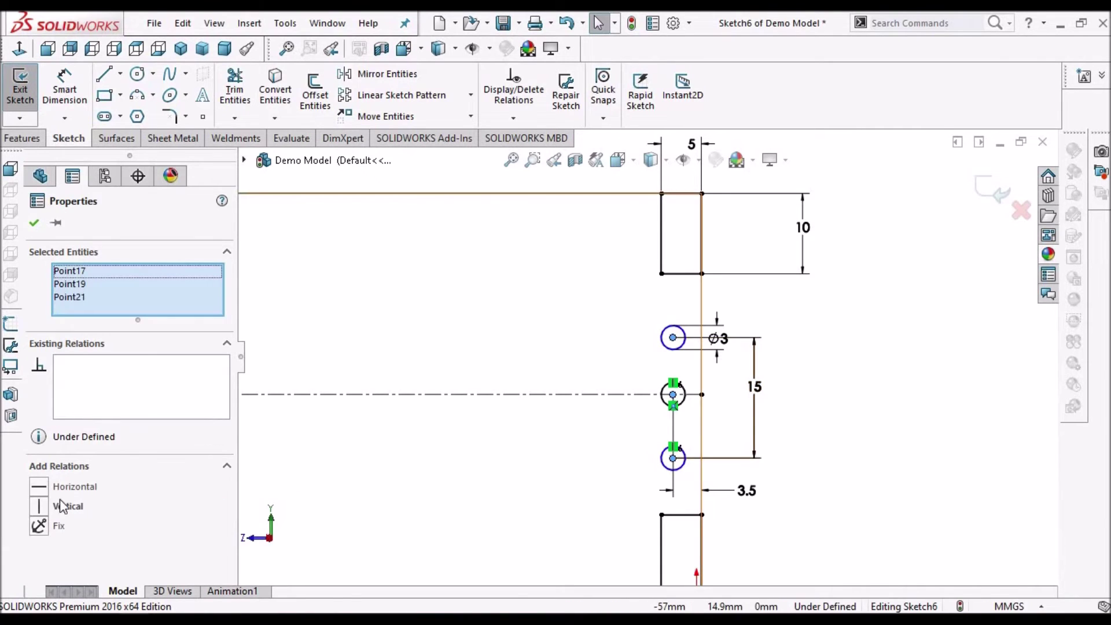
pyautogui.click(37, 507)
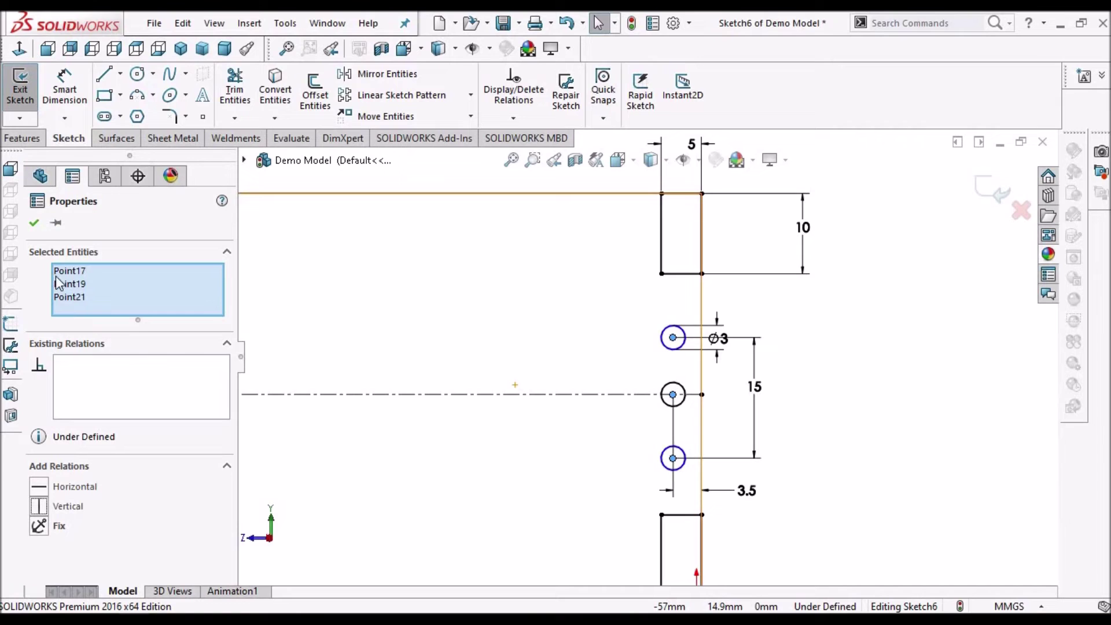
pyautogui.click(838, 354)
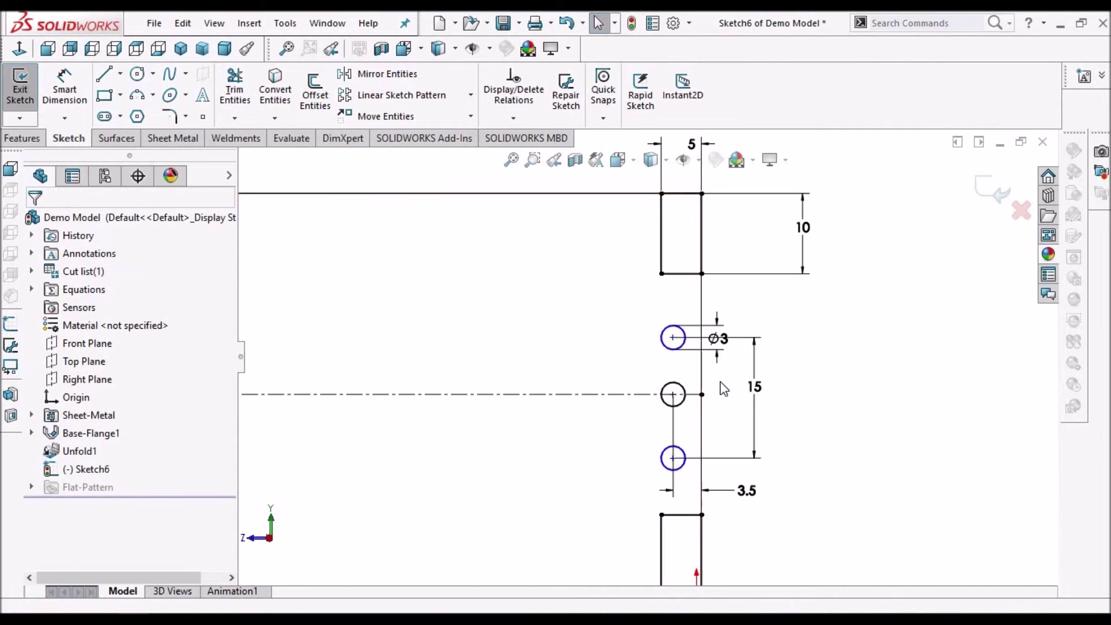
pyautogui.scroll(-2, 679, 408)
pyautogui.scroll(-2, 668, 286)
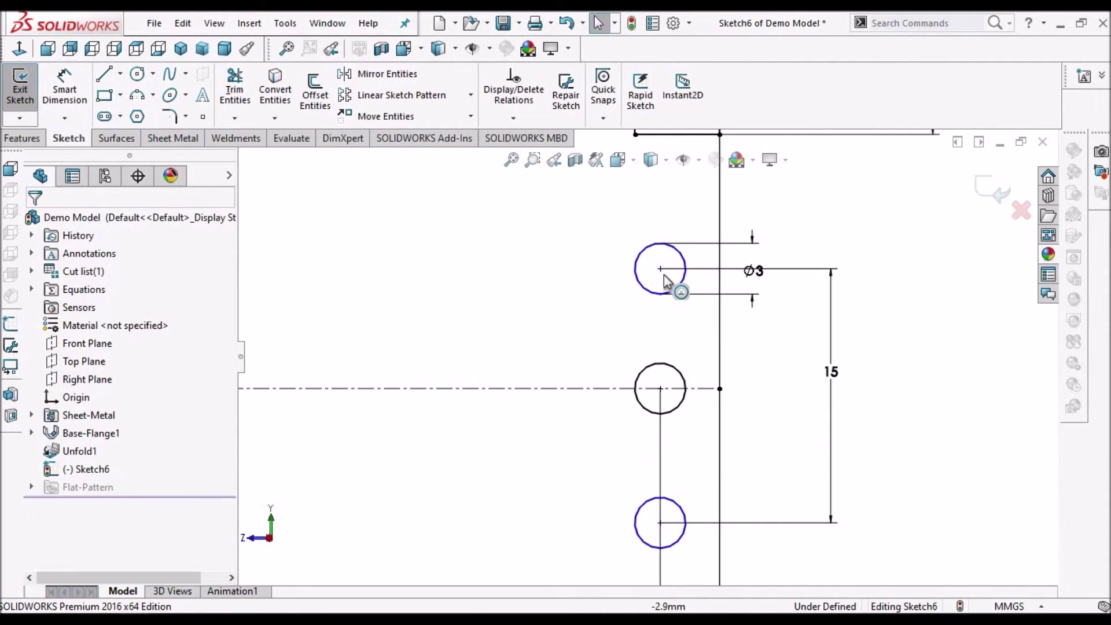
pyautogui.click(662, 270)
pyautogui.moveTo(660, 269)
pyautogui.mouseDown()
pyautogui.moveTo(602, 365)
pyautogui.moveTo(660, 270)
pyautogui.mouseUp()
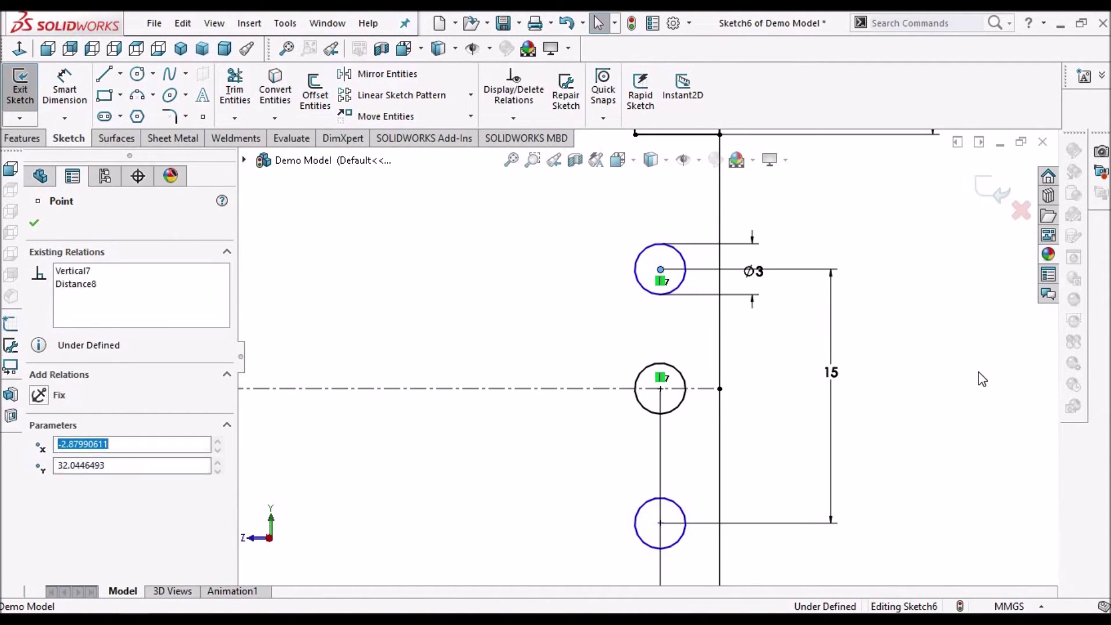
pyautogui.click(981, 379)
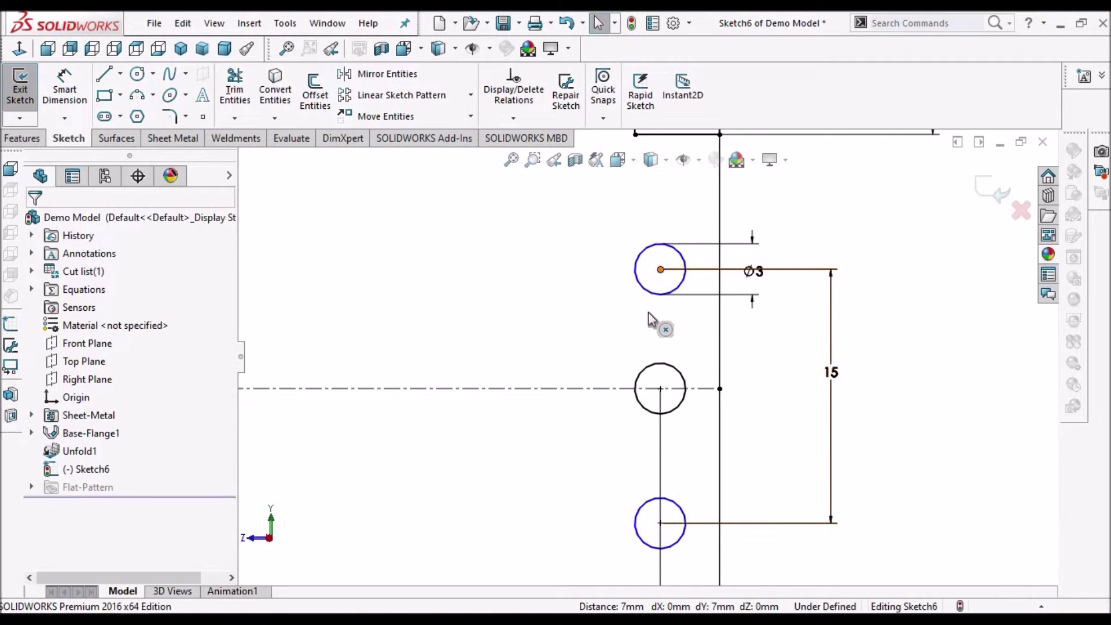
# - Make the top and bottom hole centres symmetric about the horizontal centerline
pyautogui.keyDown('ctrl'); pyautogui.click(596, 389); pyautogui.keyUp('ctrl')
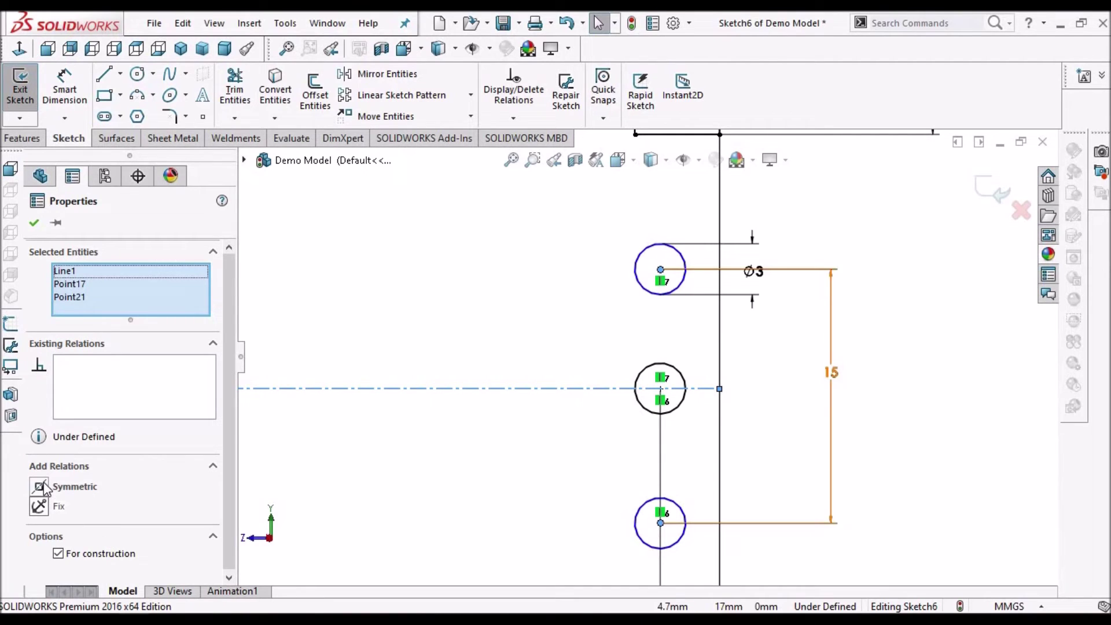
pyautogui.click(39, 486)
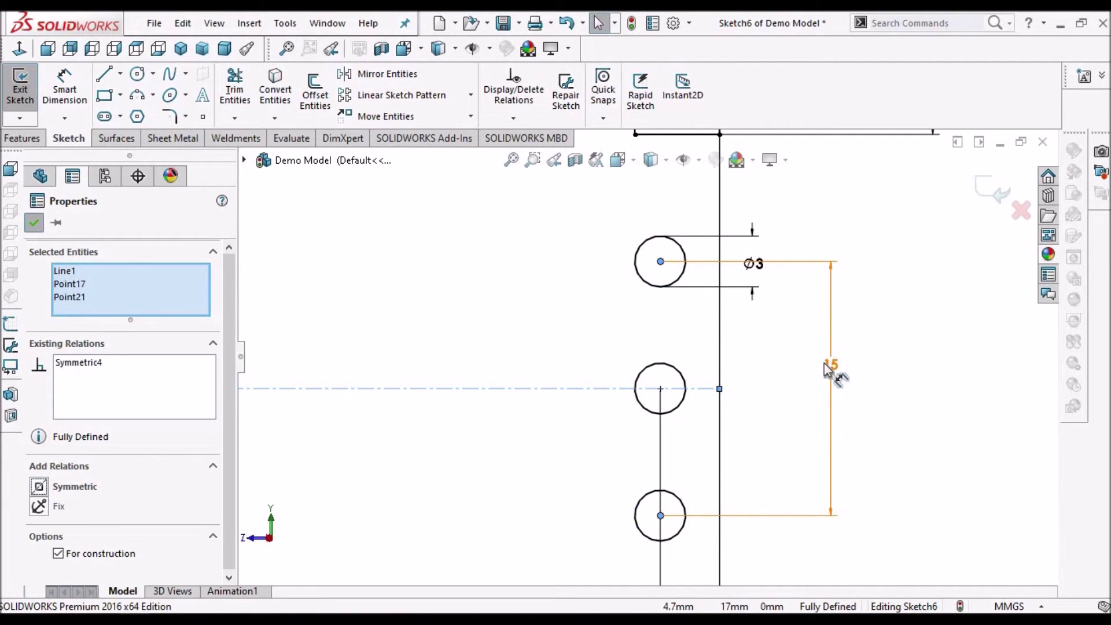
pyautogui.click(894, 389)
# - Zoom to the strip's left end and sketch a first circle above the centerline
pyautogui.press('z')
pyautogui.press('z')
pyautogui.press('z')
pyautogui.press('z')
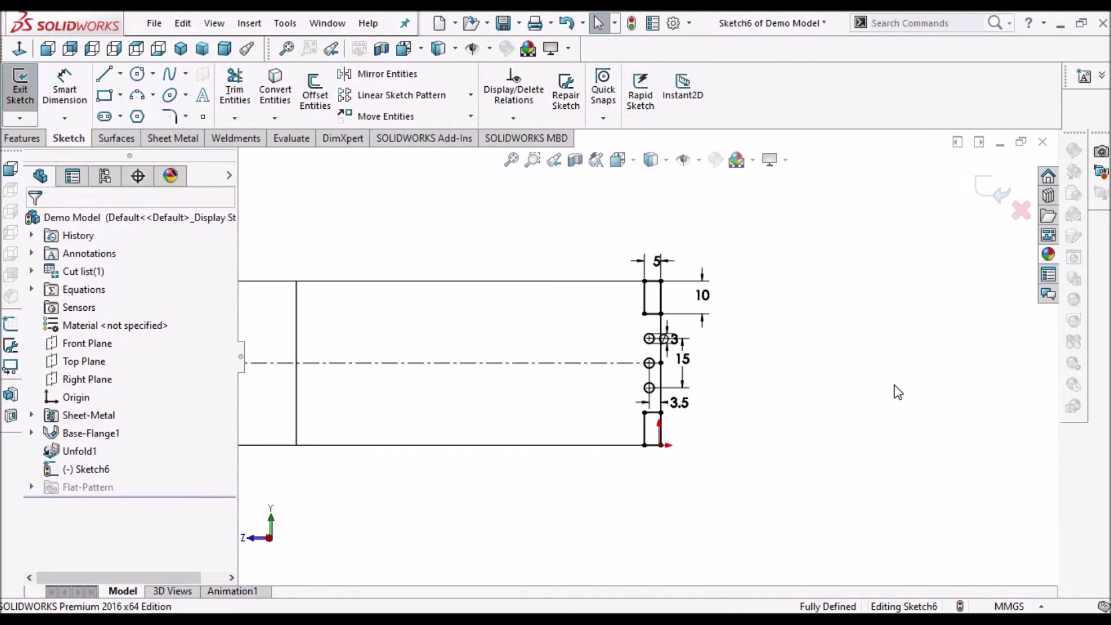
pyautogui.press('z')
pyautogui.press('z')
pyautogui.press('z')
pyautogui.press('z')
pyautogui.press('z')
pyautogui.press('z')
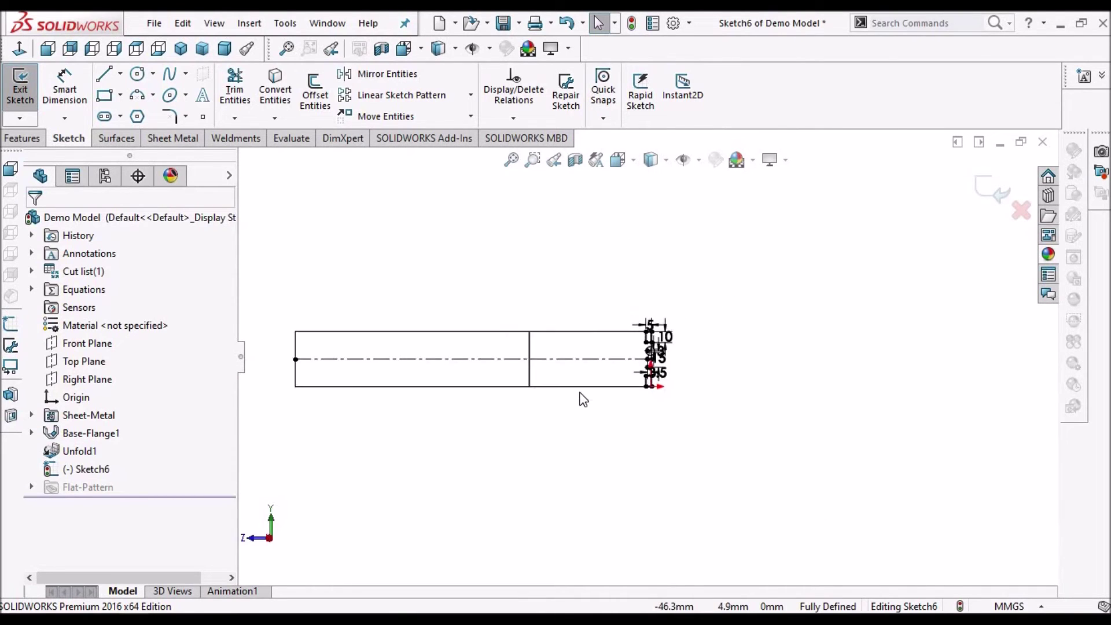
pyautogui.scroll(-3, 442, 350)
pyautogui.scroll(-5, 804, 376)
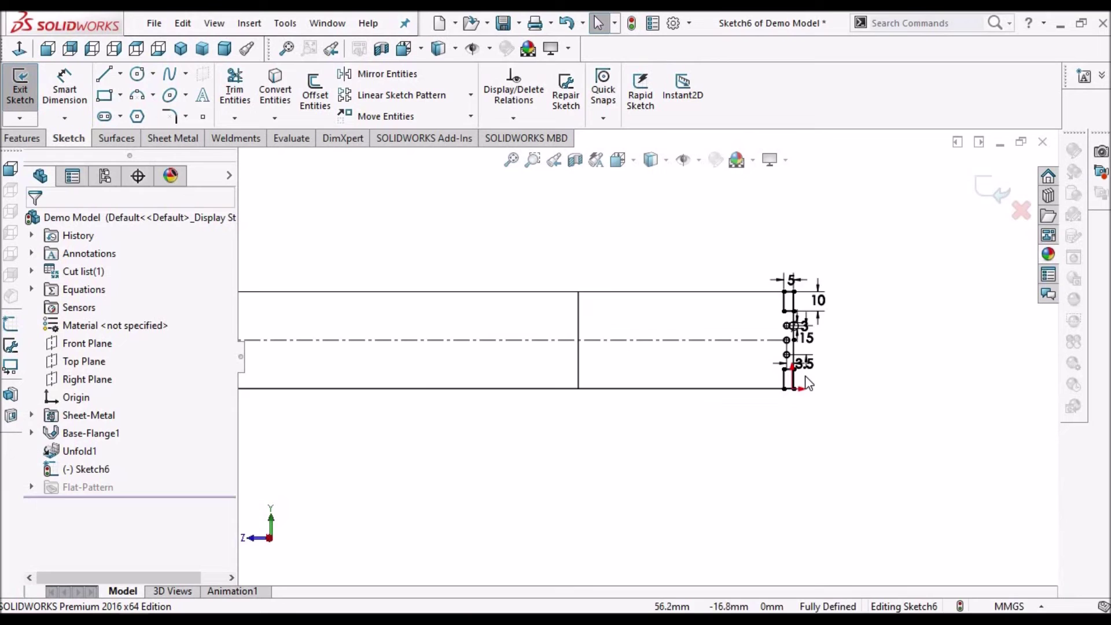
pyautogui.scroll(-1, 808, 382)
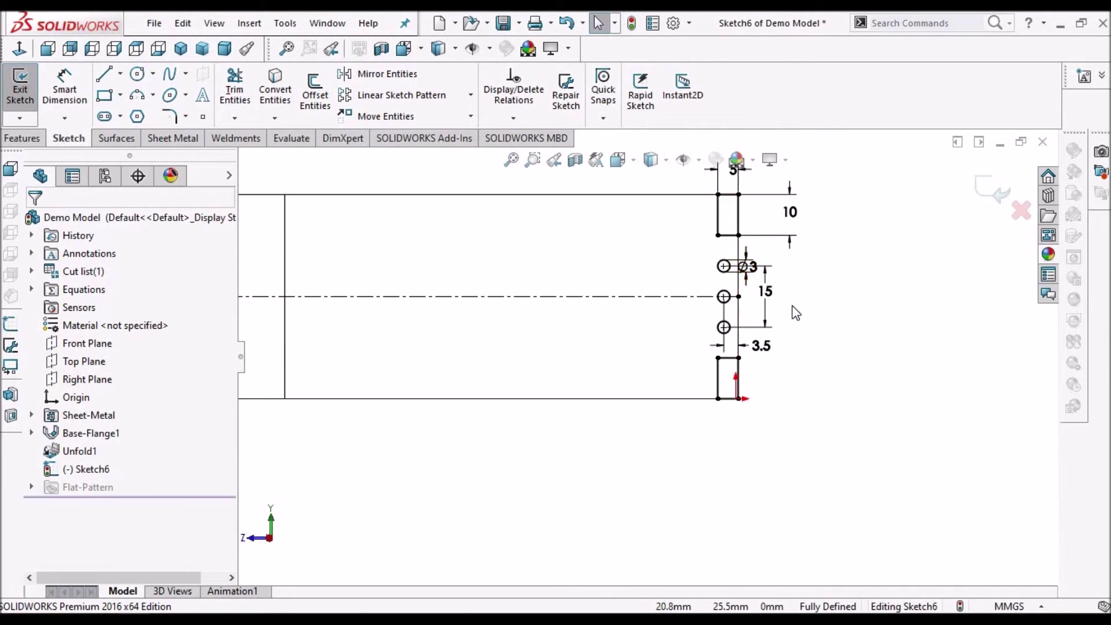
pyautogui.scroll(3, 641, 326)
pyautogui.scroll(1, 641, 327)
pyautogui.scroll(-6, 387, 342)
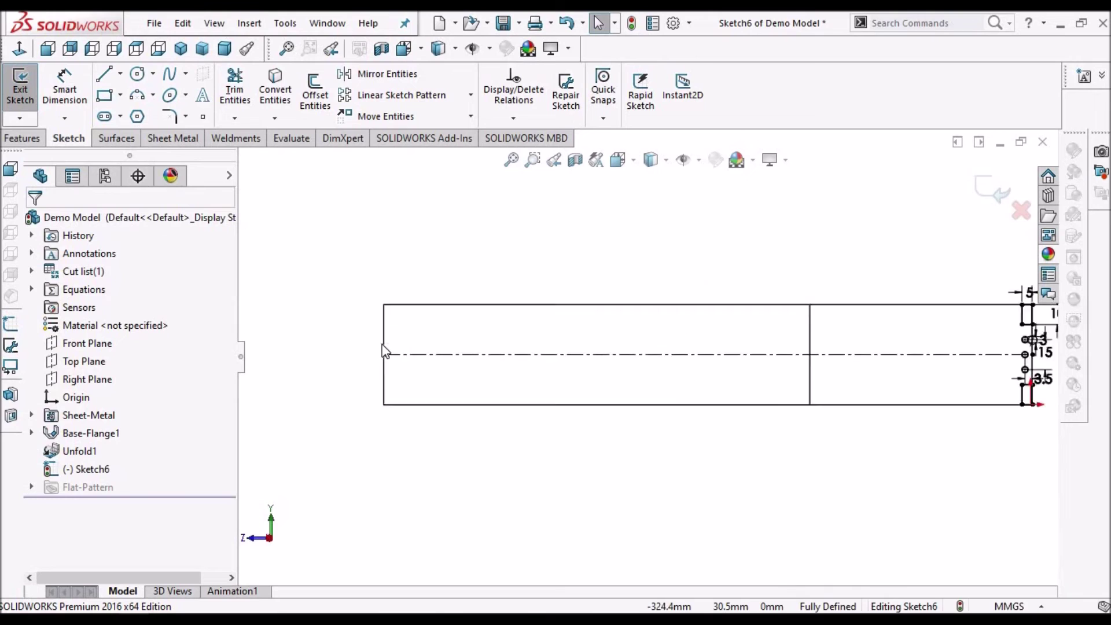
pyautogui.scroll(-2, 508, 366)
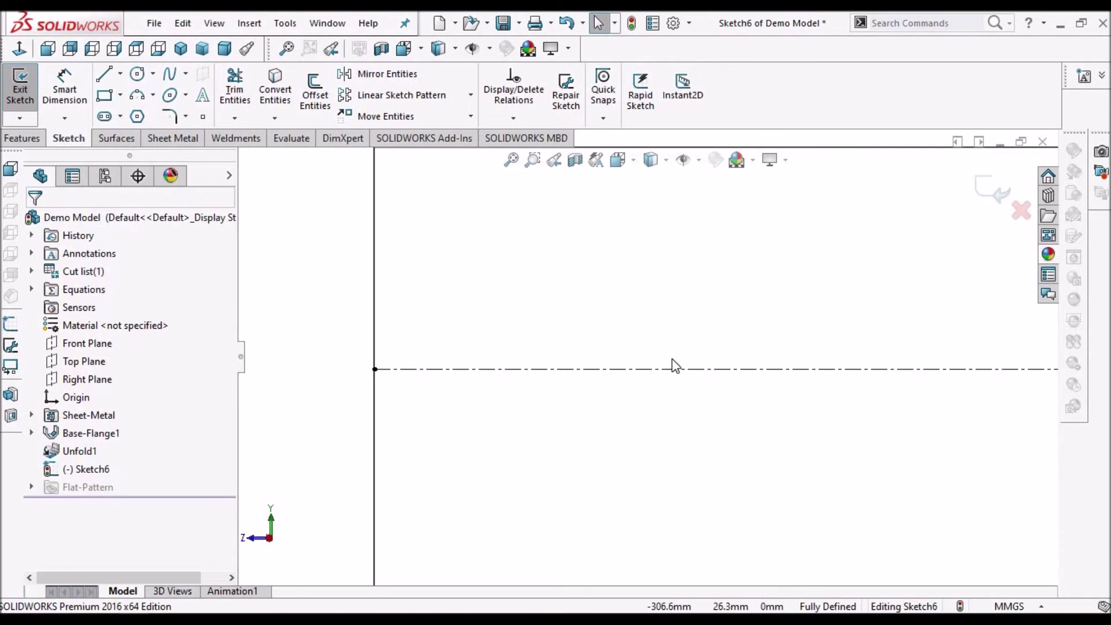
pyautogui.click(138, 76)
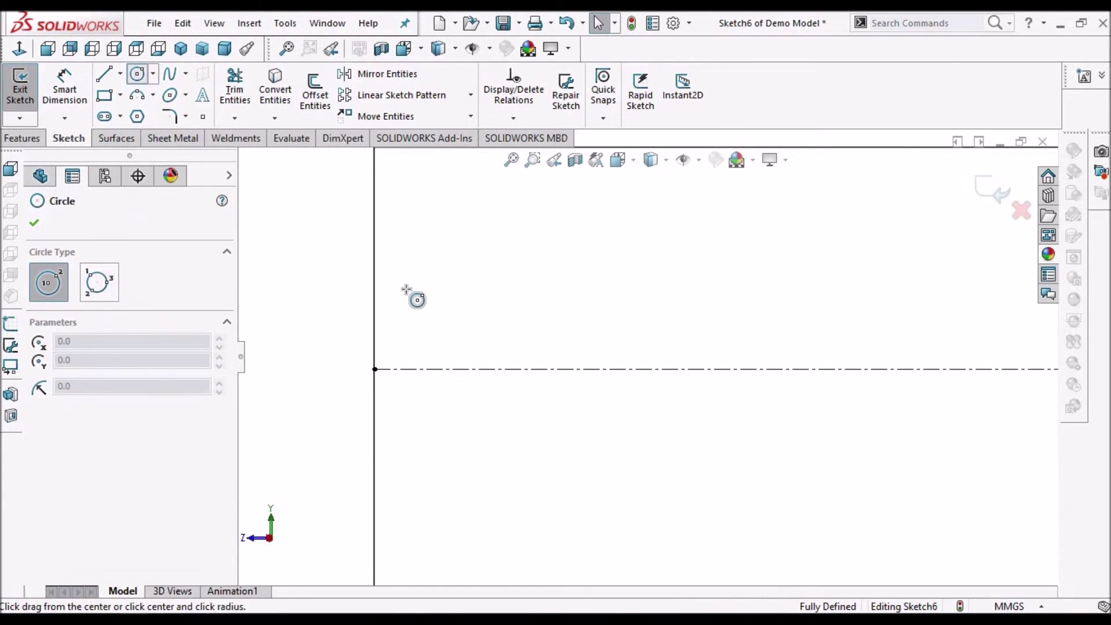
pyautogui.moveTo(402, 296); pyautogui.dragTo(418, 297)
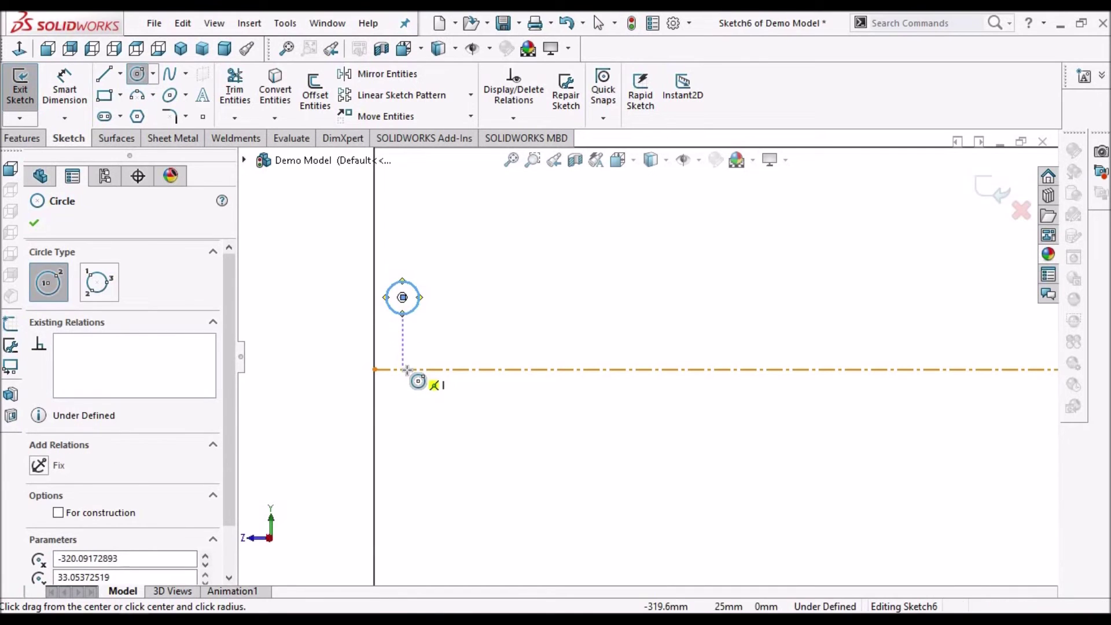
# - Sketch two more circles, one centred on the centerline and one below it
pyautogui.moveTo(402, 369); pyautogui.dragTo(418, 369)
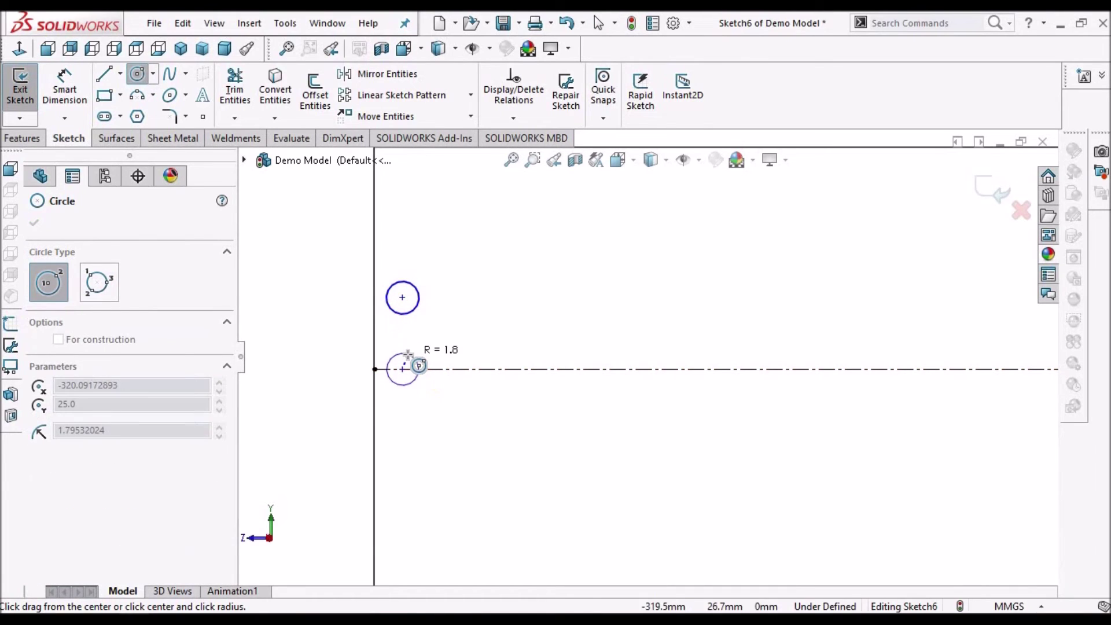
pyautogui.click(409, 427)
pyautogui.moveTo(402, 441); pyautogui.dragTo(419, 442)
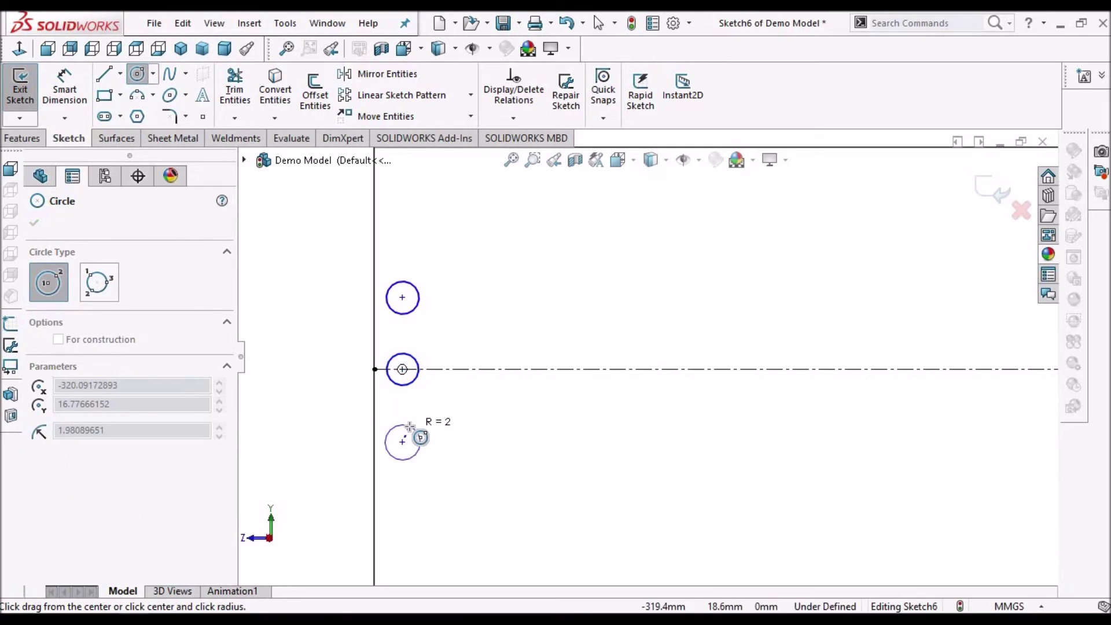
pyautogui.rightClick(321, 336)
# - Dimension the middle hole centre 2.5 mm from the strip's left edge
pyautogui.click(336, 340)
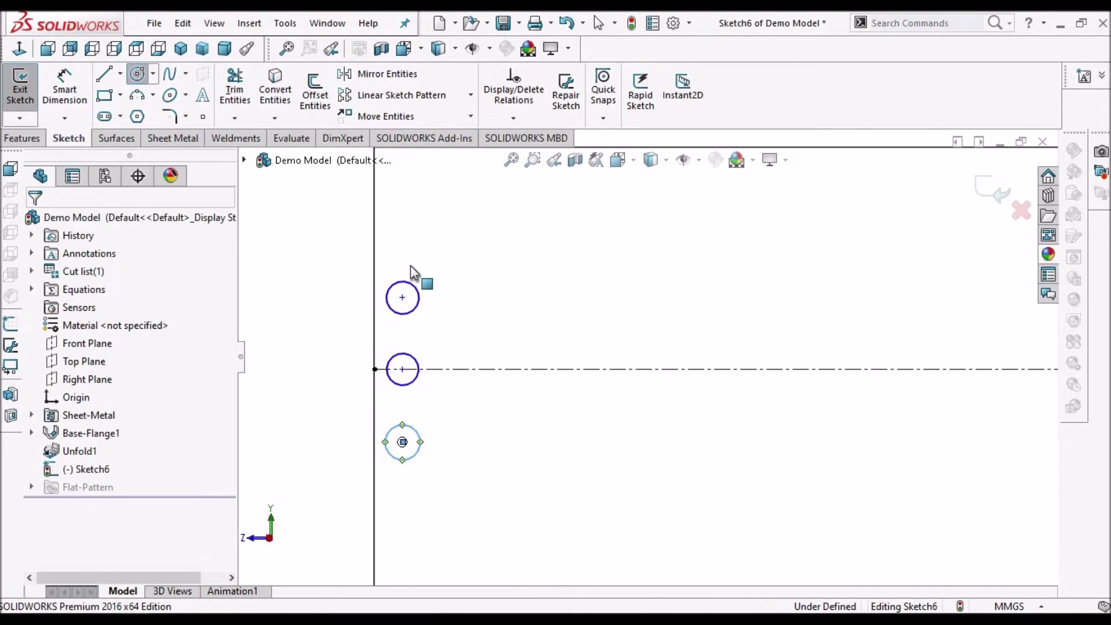
pyautogui.press('f')
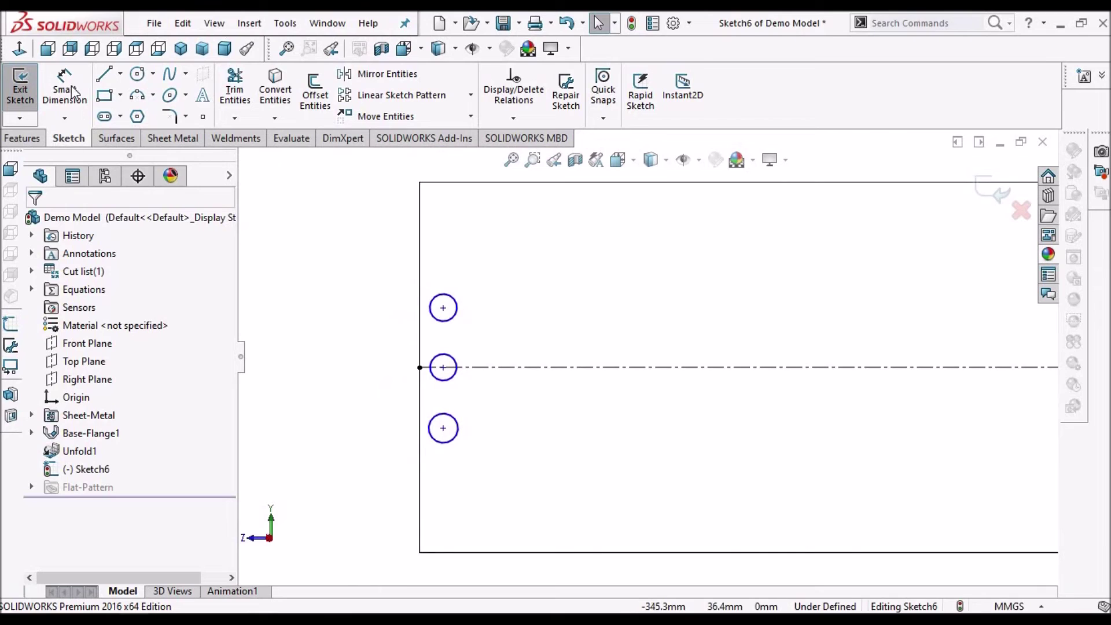
pyautogui.press('d')
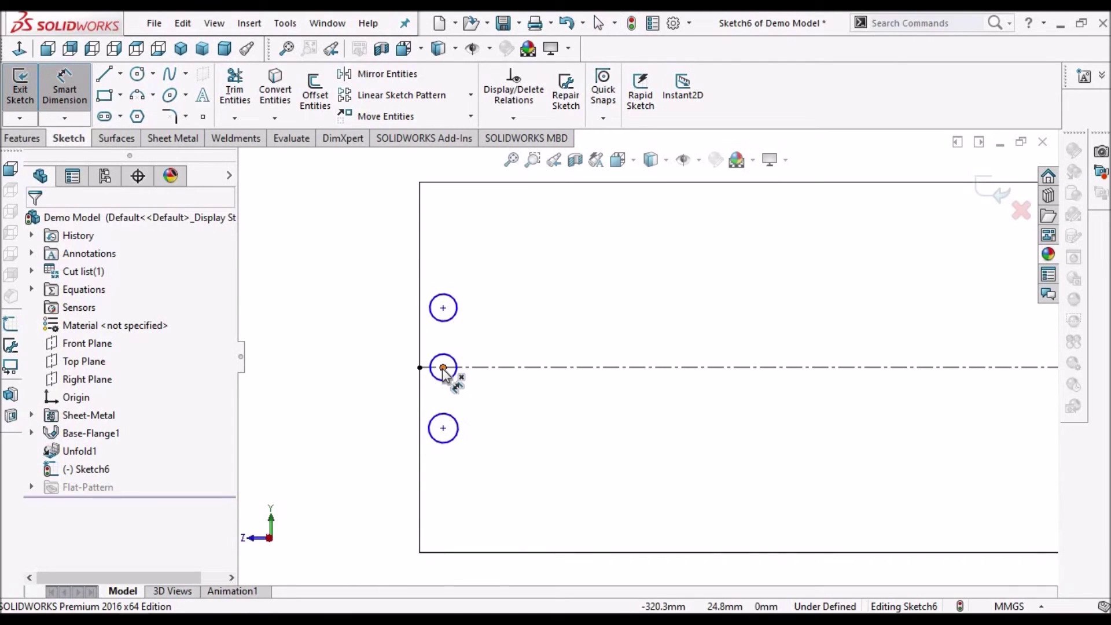
pyautogui.click(443, 367)
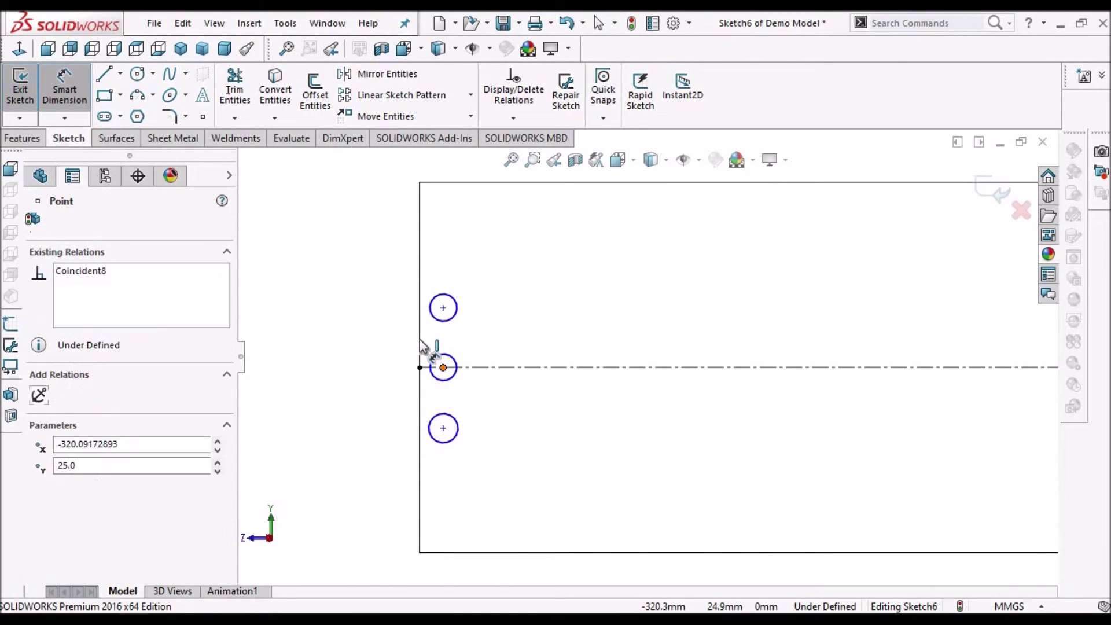
pyautogui.click(420, 347)
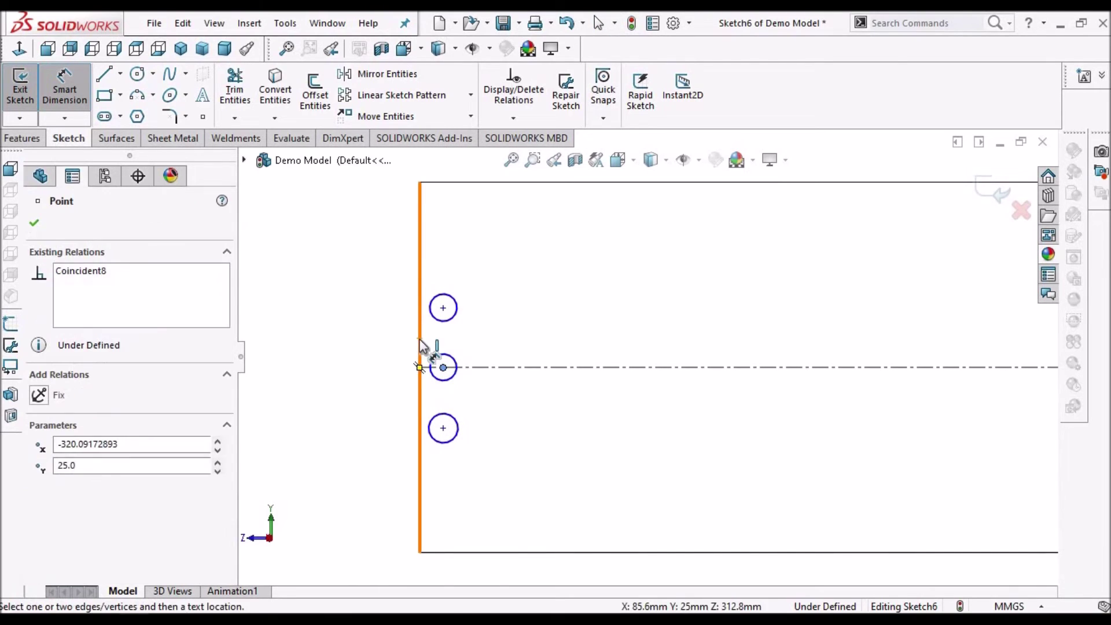
pyautogui.click(399, 247)
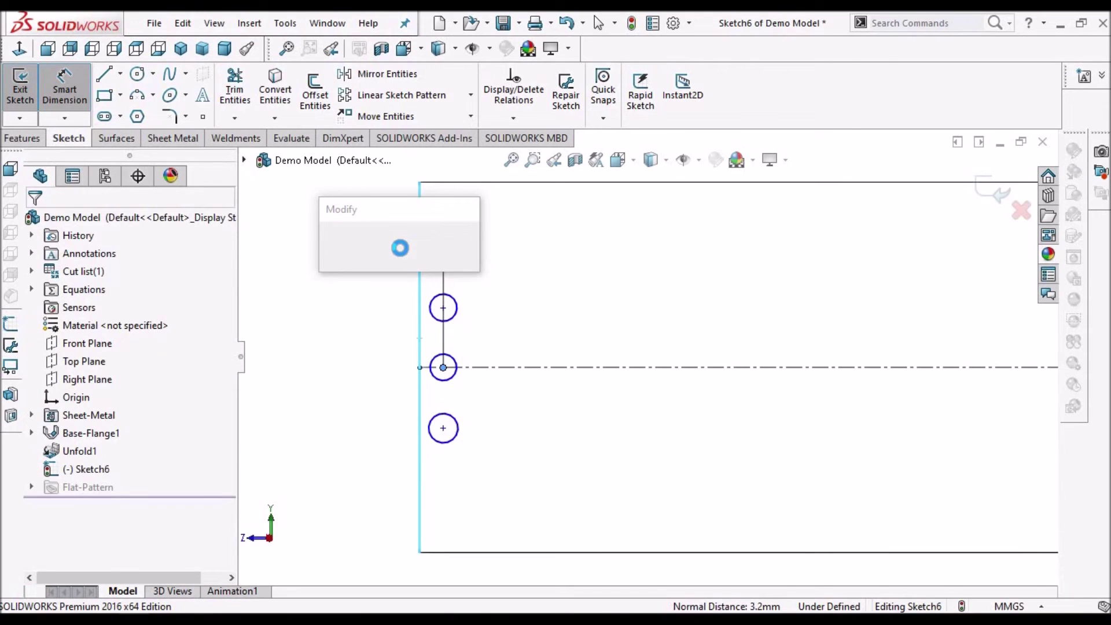
pyautogui.write('2.5')
pyautogui.press('Return')
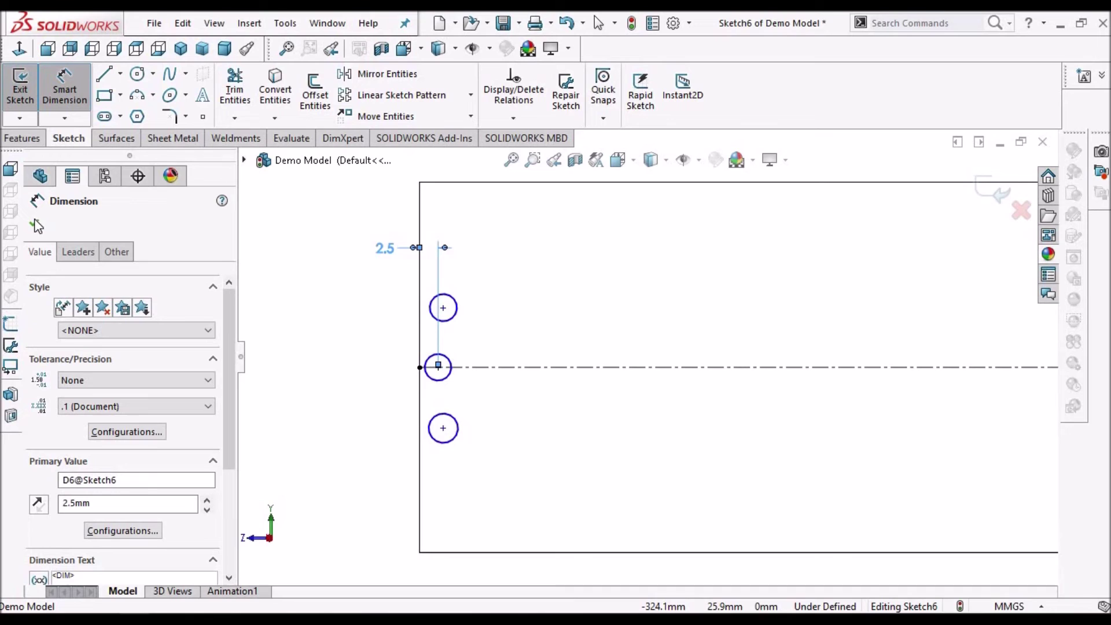
pyautogui.click(347, 317)
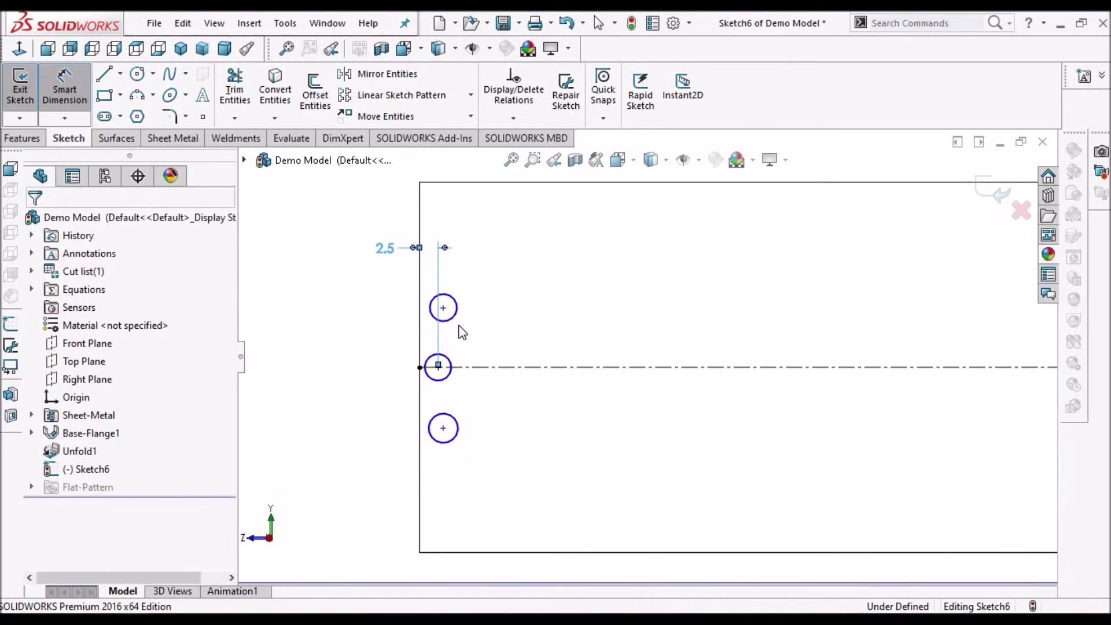
pyautogui.press('Escape')
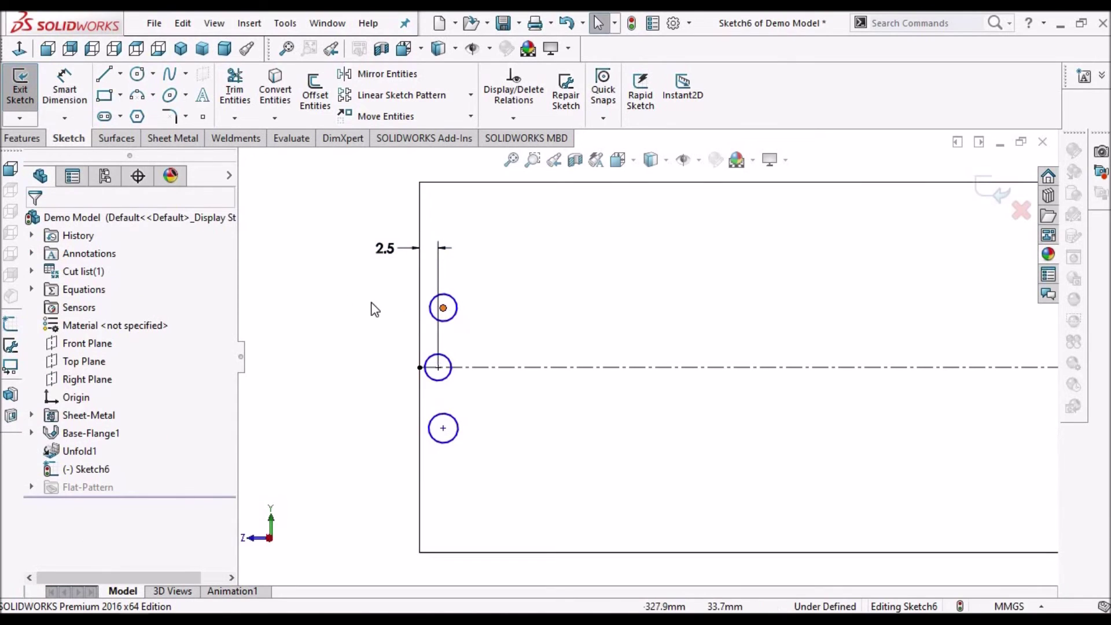
# - Align the three circle centres vertically in one column
pyautogui.click(438, 368)
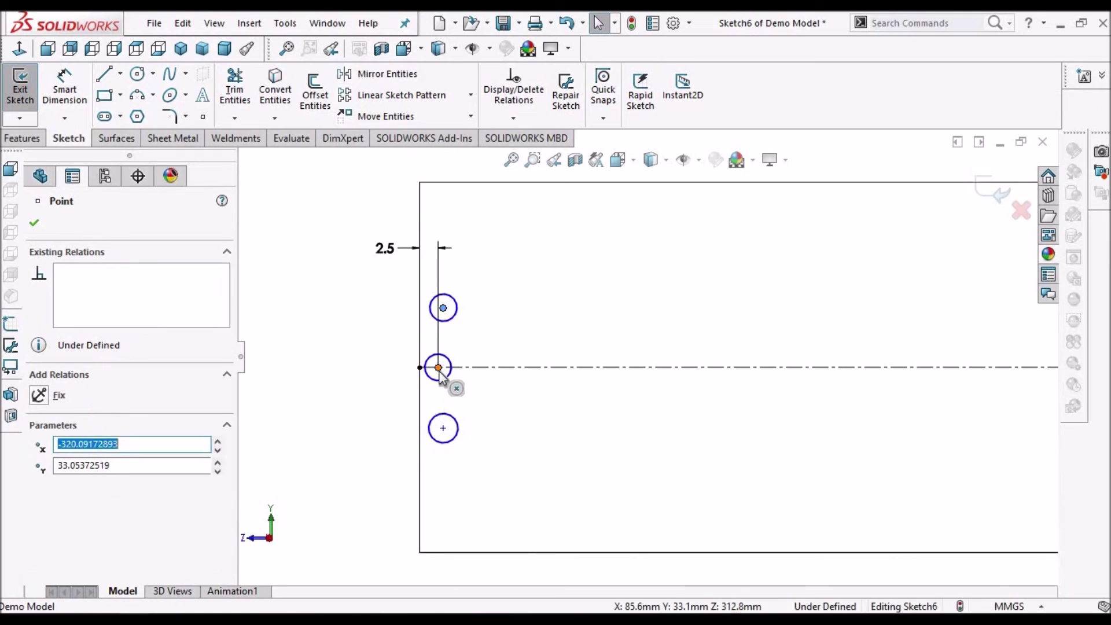
pyautogui.press('Tab')
pyautogui.write('25')
pyautogui.press('Return')
pyautogui.keyDown('ctrl'); pyautogui.click(443, 429); pyautogui.keyUp('ctrl')
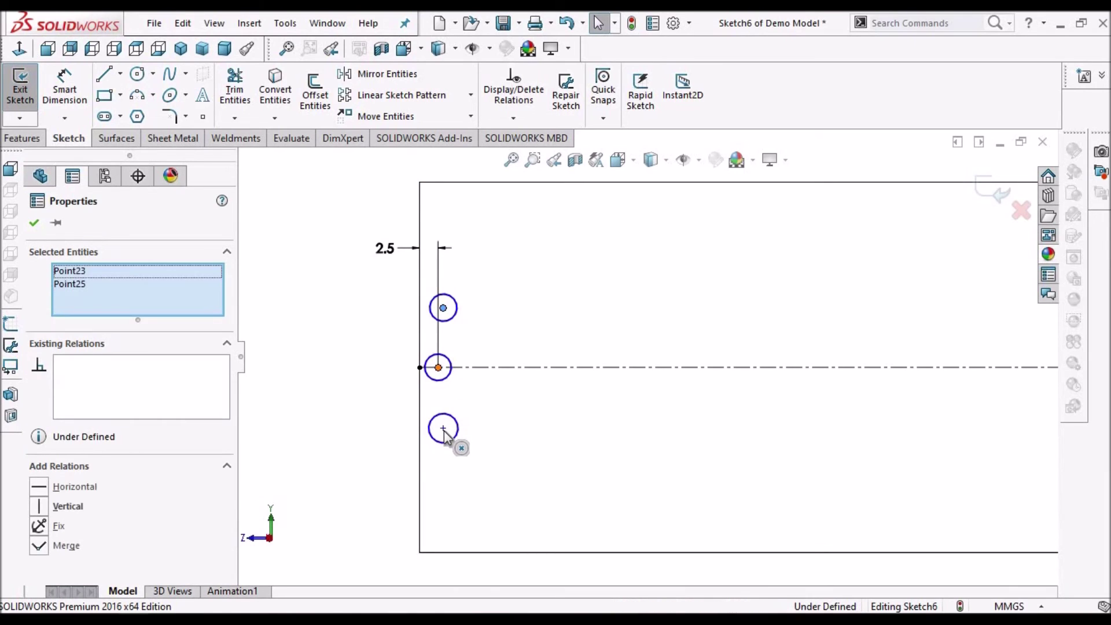
pyautogui.keyDown('ctrl'); pyautogui.click(443, 429); pyautogui.keyUp('ctrl')
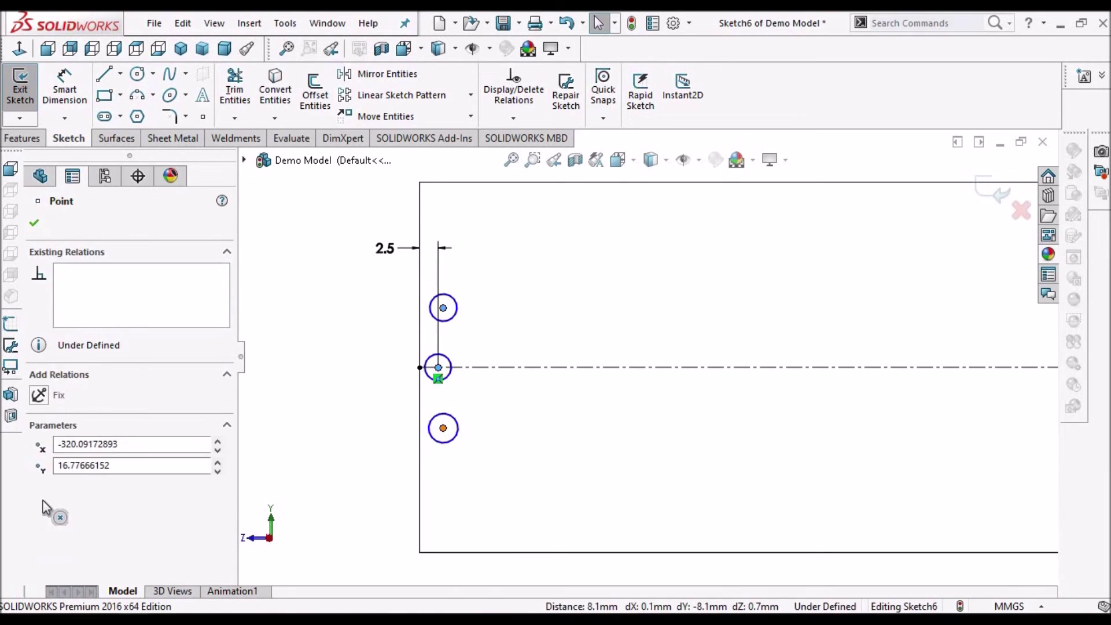
pyautogui.click(39, 507)
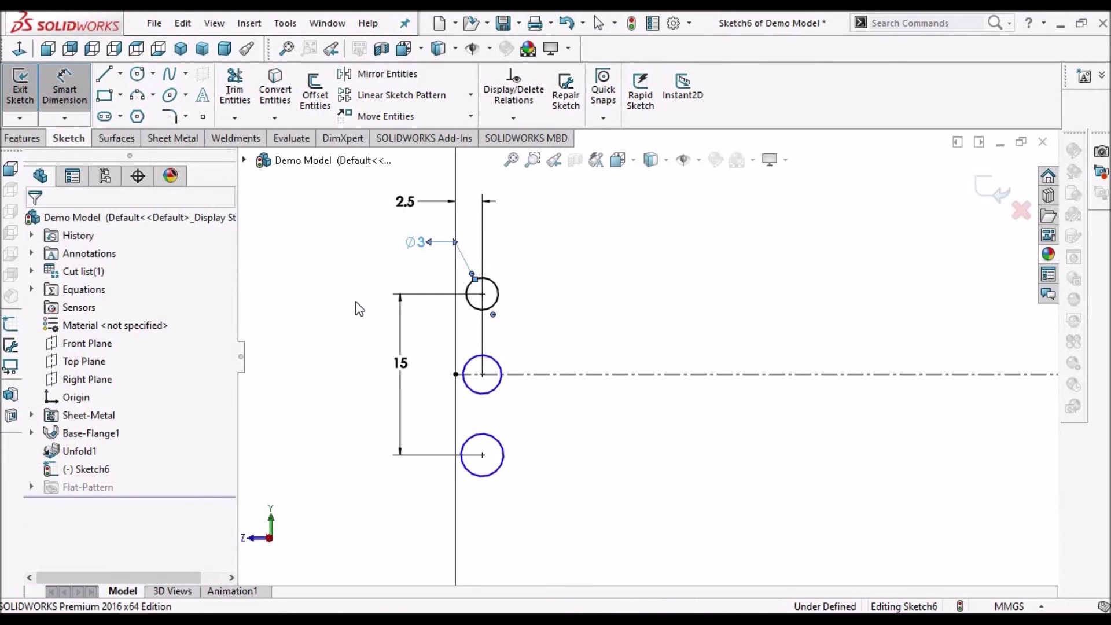
pyautogui.press('Escape')
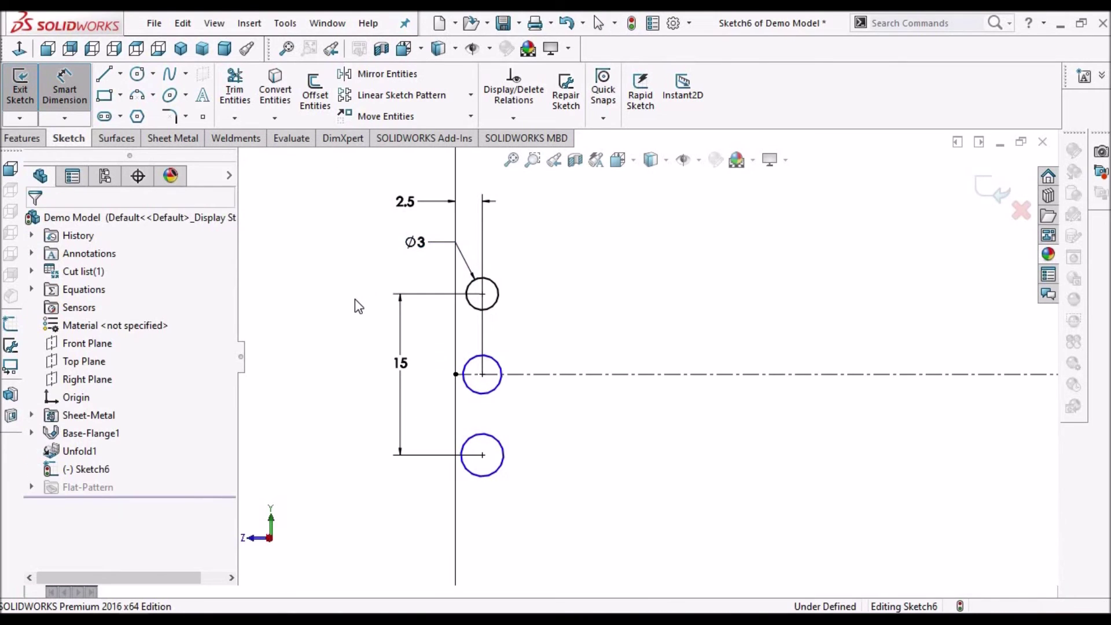
pyautogui.press('Escape')
# - Apply an Equal relation to the three hole circles
pyautogui.click(495, 396)
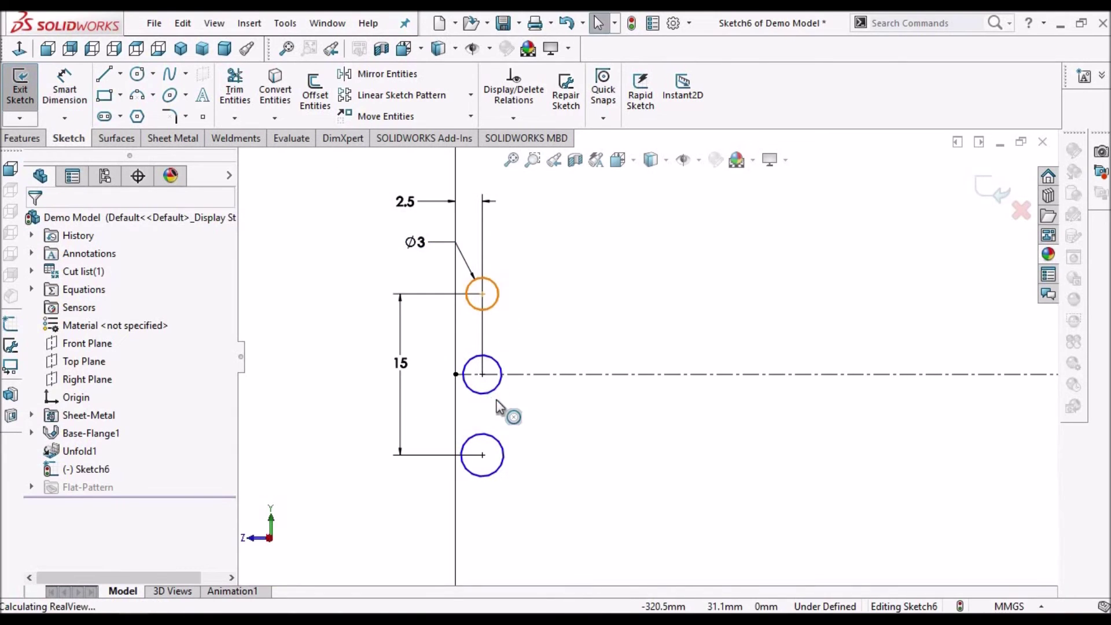
pyautogui.click(497, 390)
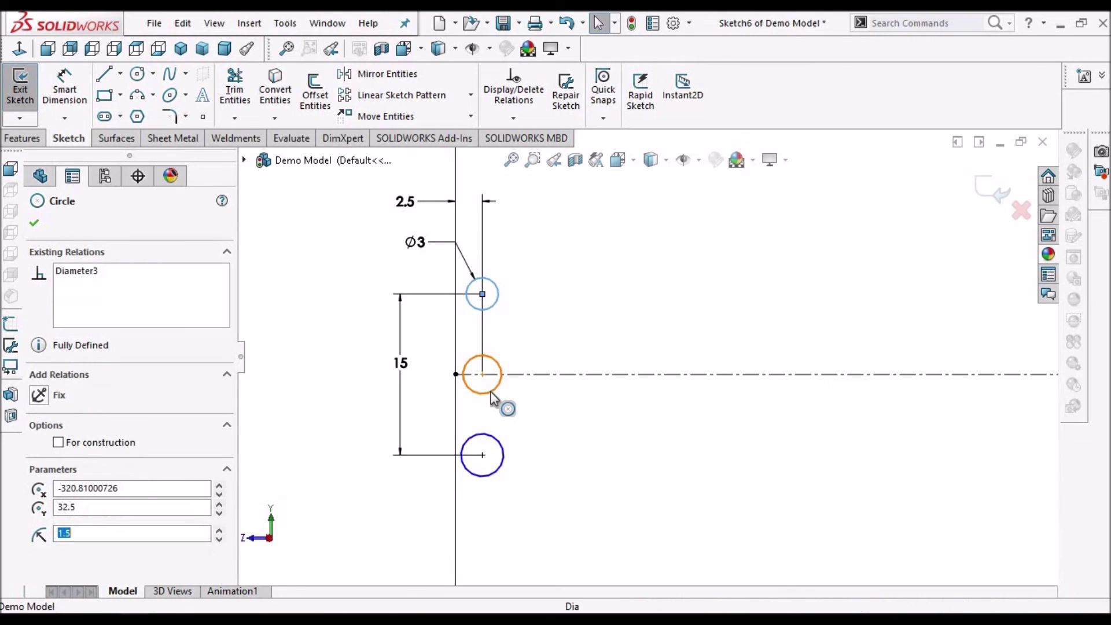
pyautogui.keyDown('ctrl'); pyautogui.click(494, 436); pyautogui.keyUp('ctrl')
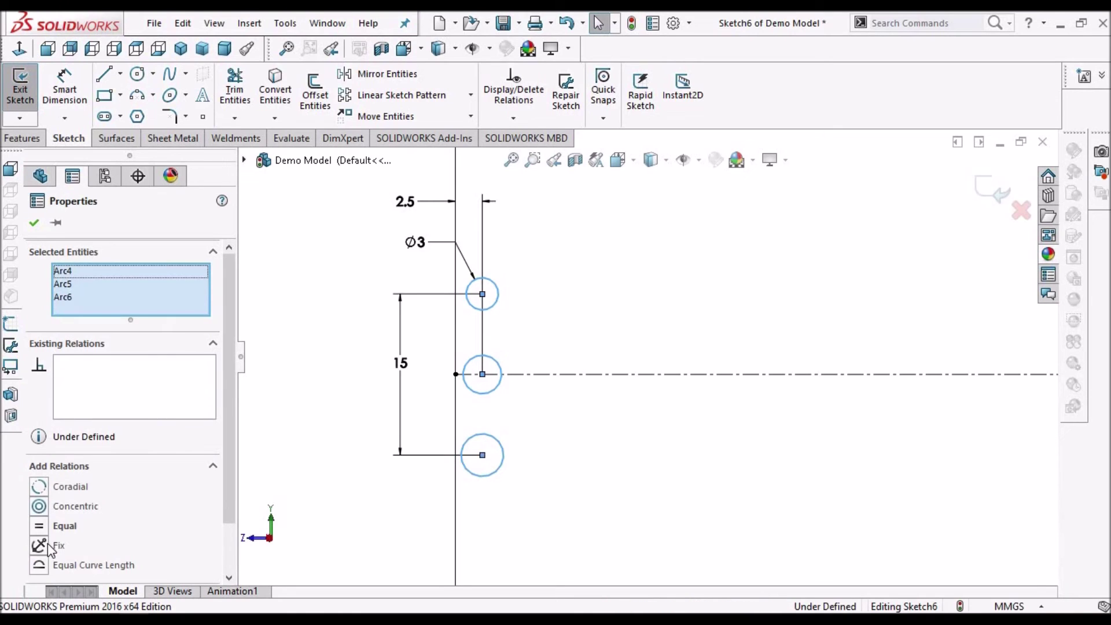
pyautogui.click(39, 525)
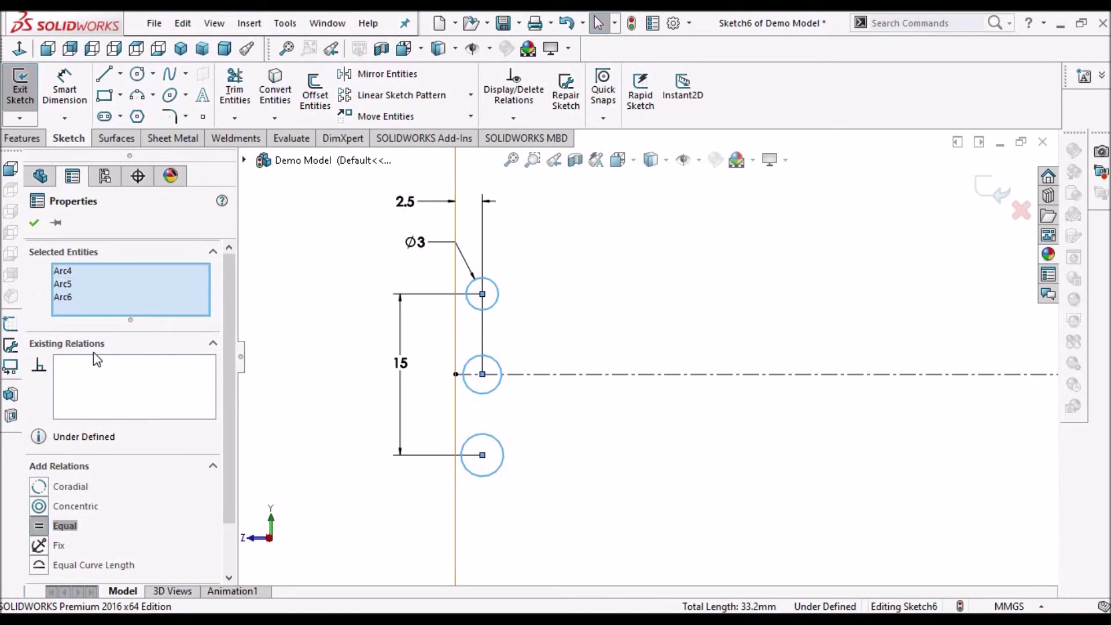
pyautogui.click(34, 223)
# - Cut Sketch6's three circles through the sheet with an Extruded Cut linked to thickness
pyautogui.scroll(5, 630, 336)
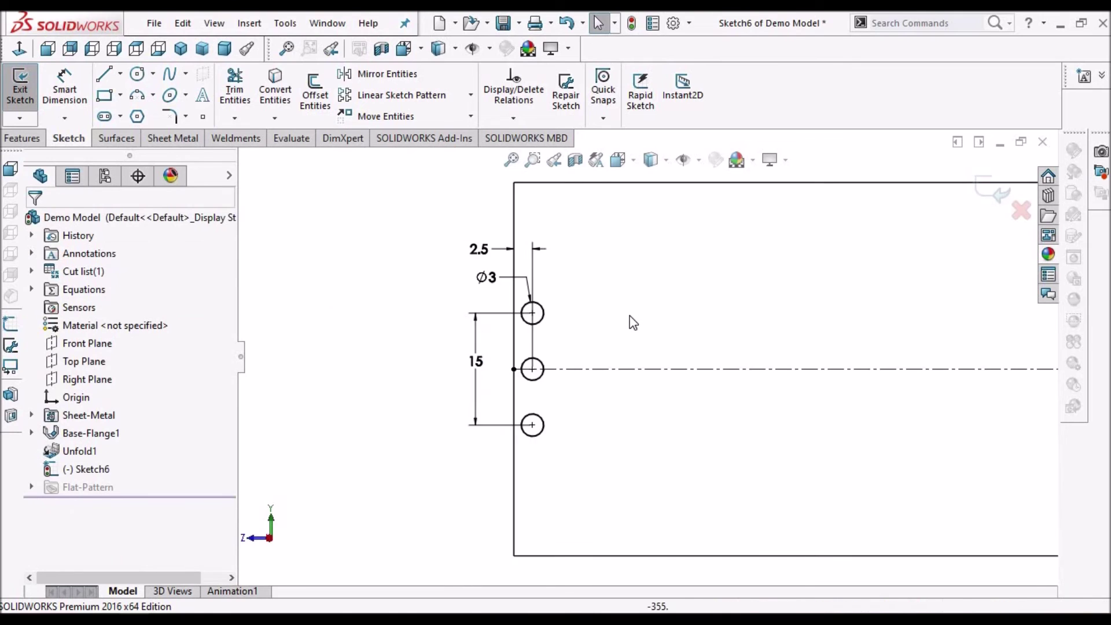
pyautogui.scroll(4, 867, 357)
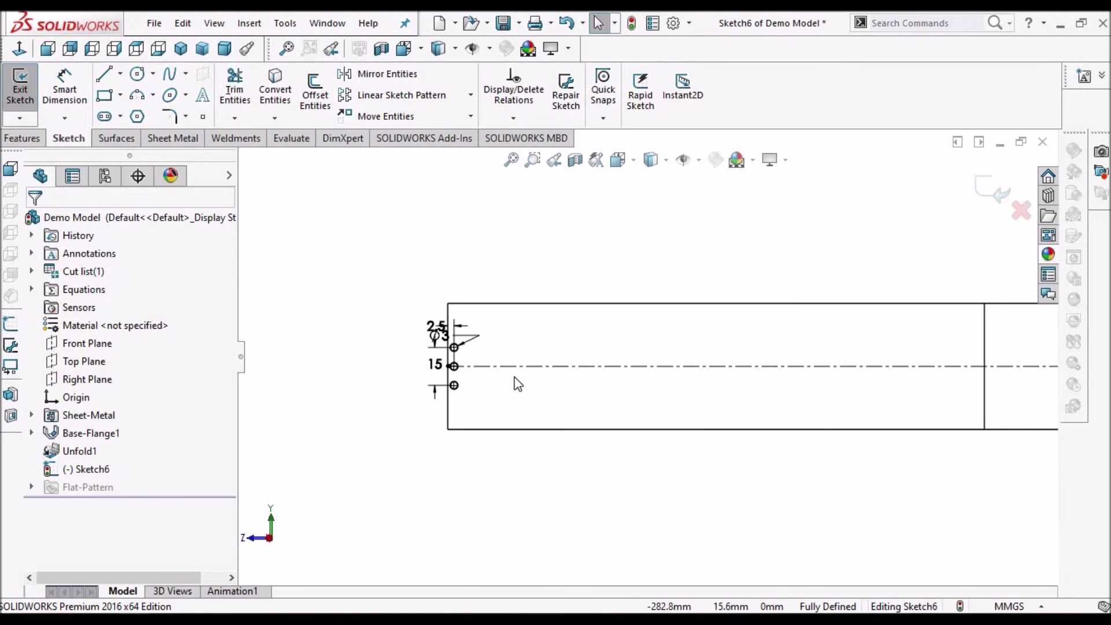
pyautogui.scroll(-2, 416, 364)
pyautogui.scroll(-3, 416, 364)
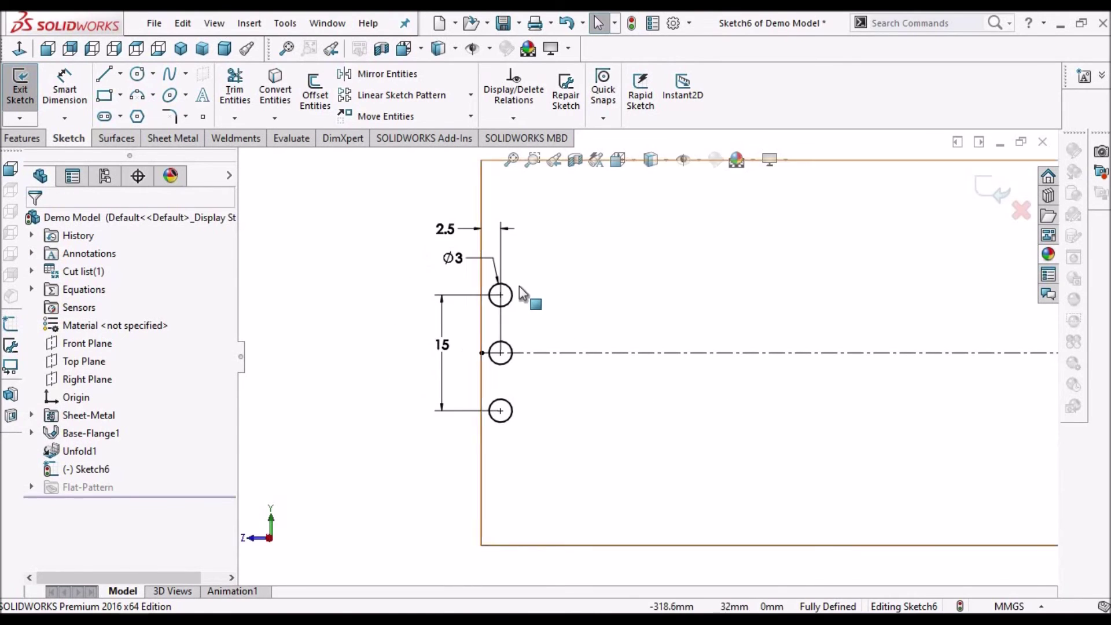
pyautogui.click(181, 140)
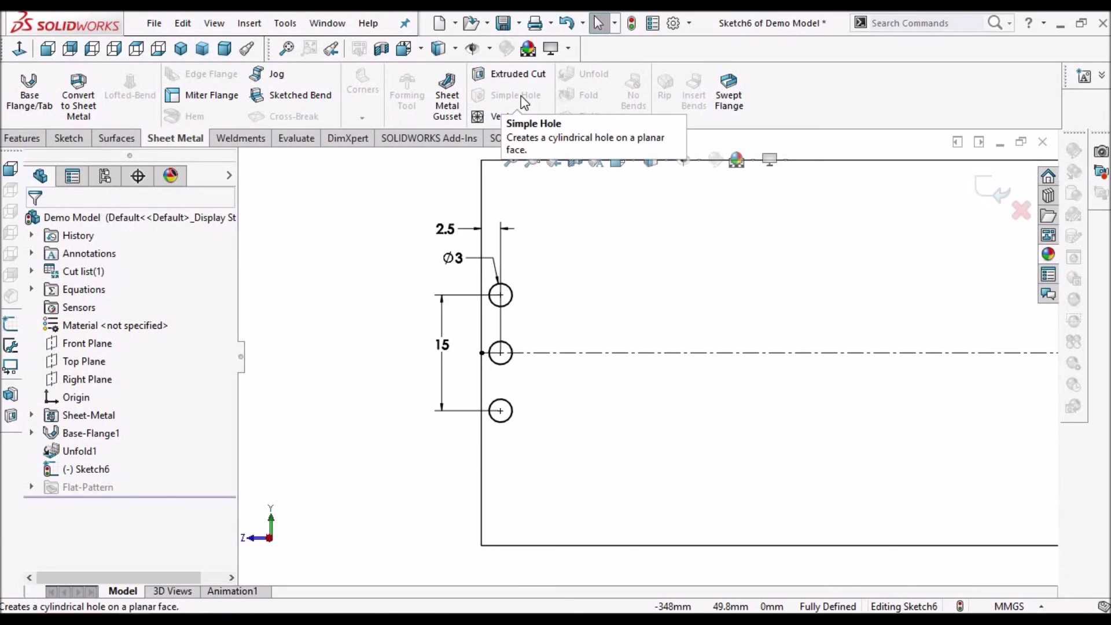
pyautogui.scroll(3, 663, 258)
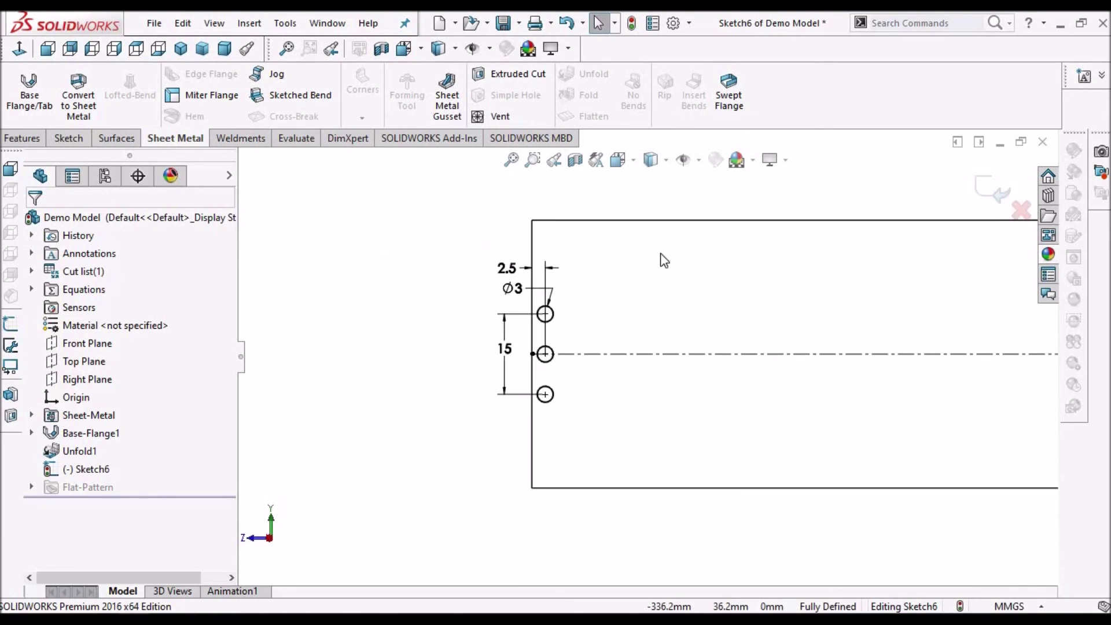
pyautogui.click(990, 186)
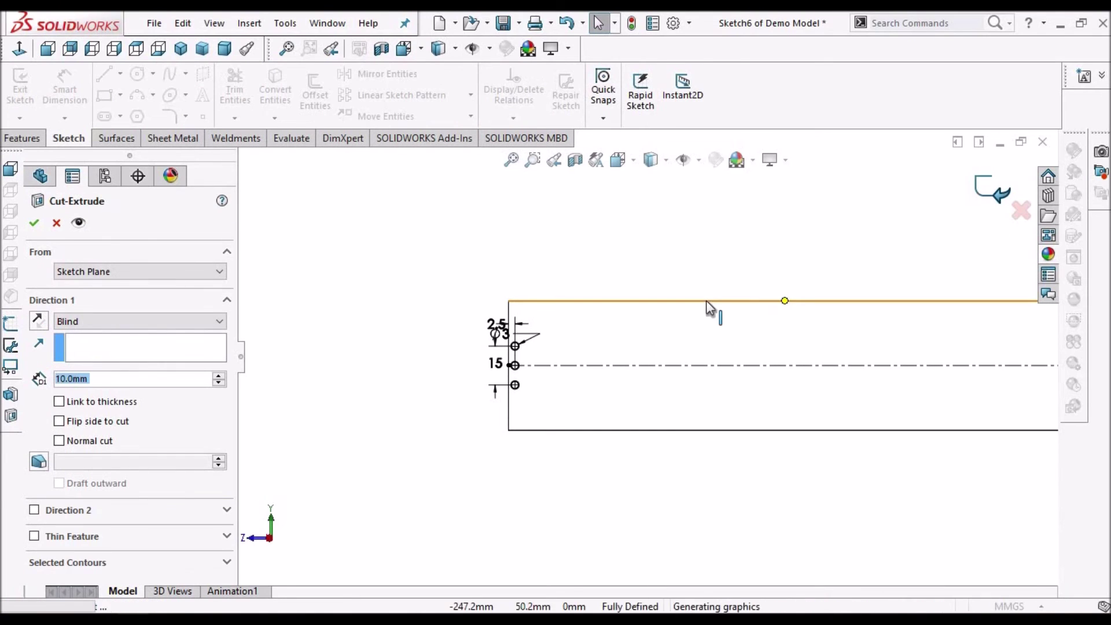
pyautogui.click(59, 402)
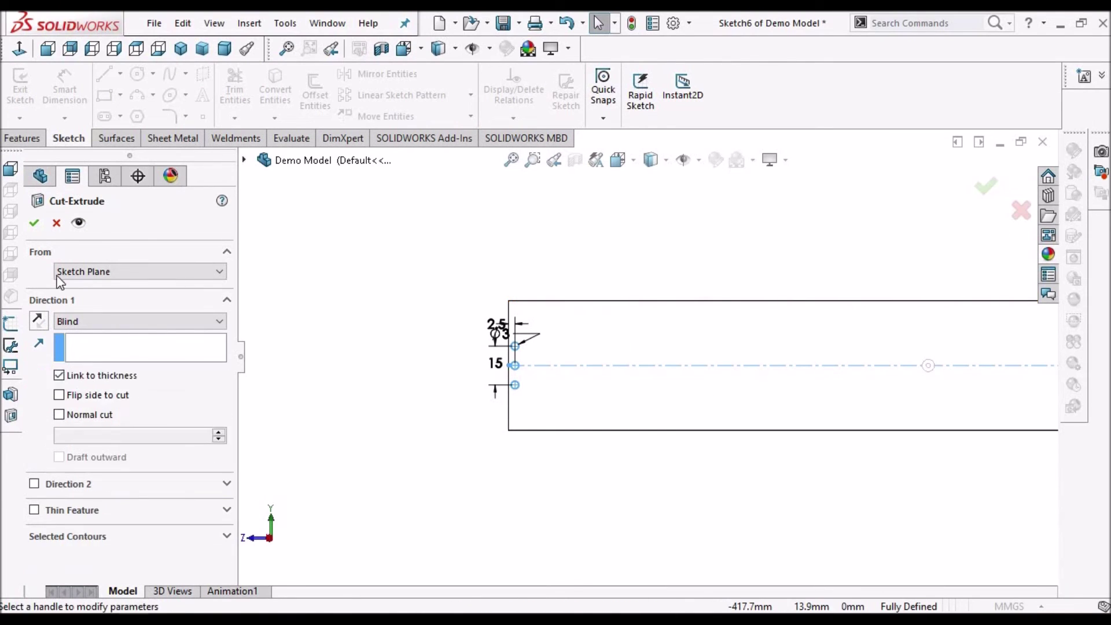
pyautogui.click(34, 222)
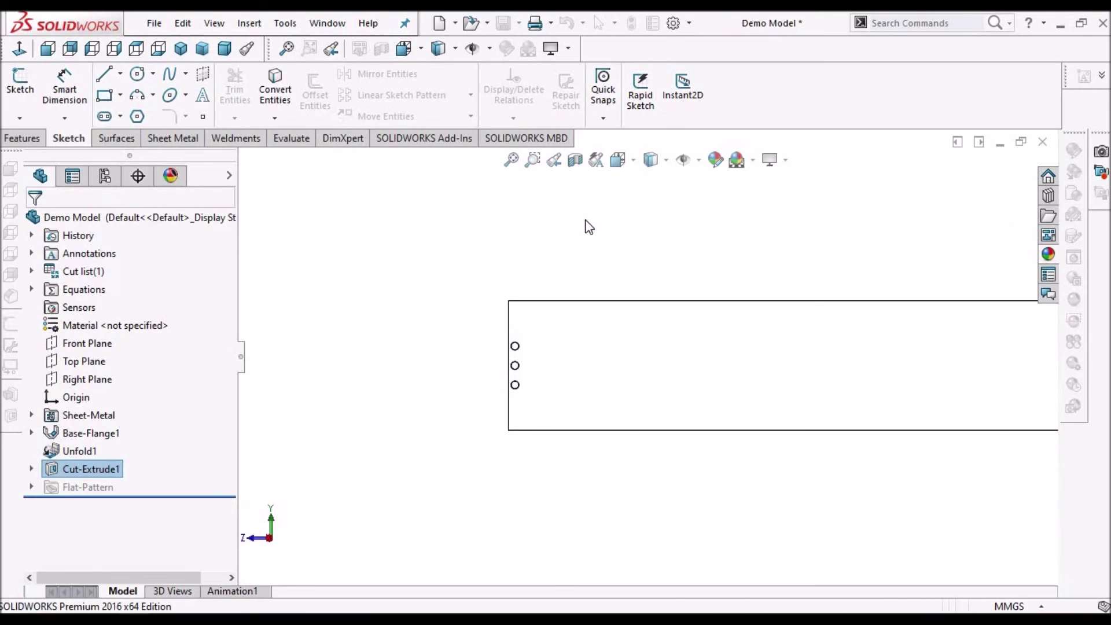
# - Switch to Dimetric view and fold all bends back into the cylindrical band
pyautogui.click(627, 182)
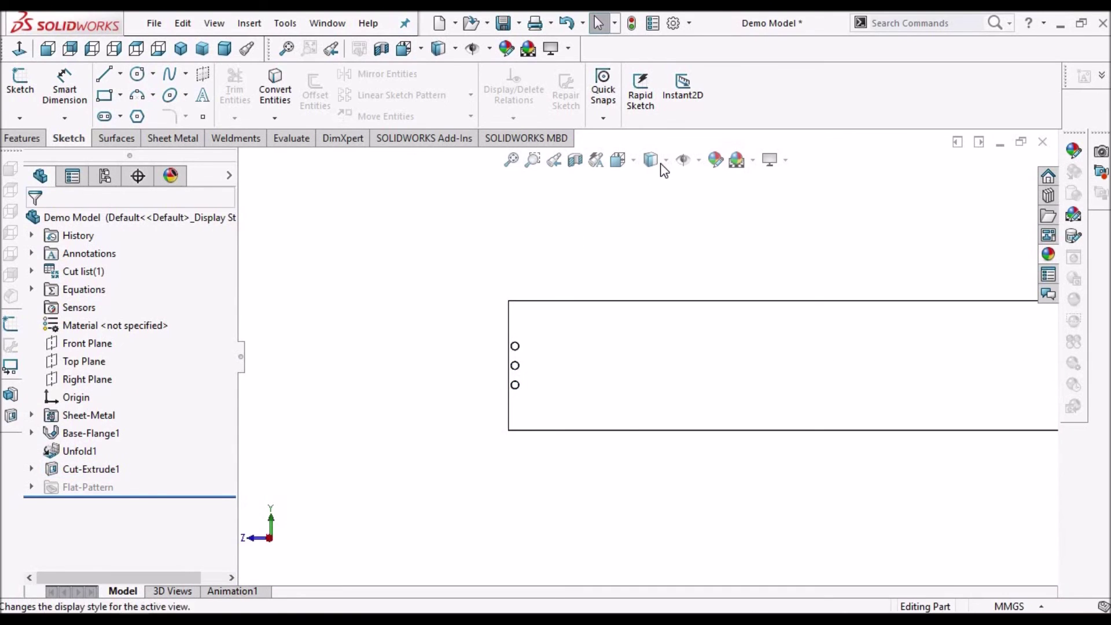
pyautogui.click(655, 161)
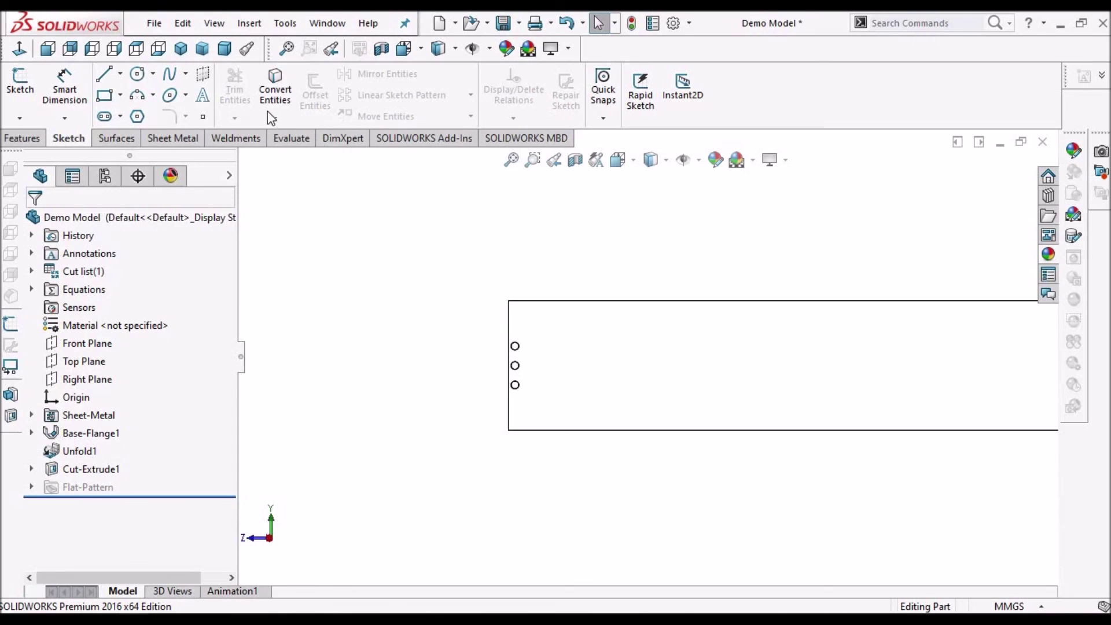
pyautogui.click(224, 50)
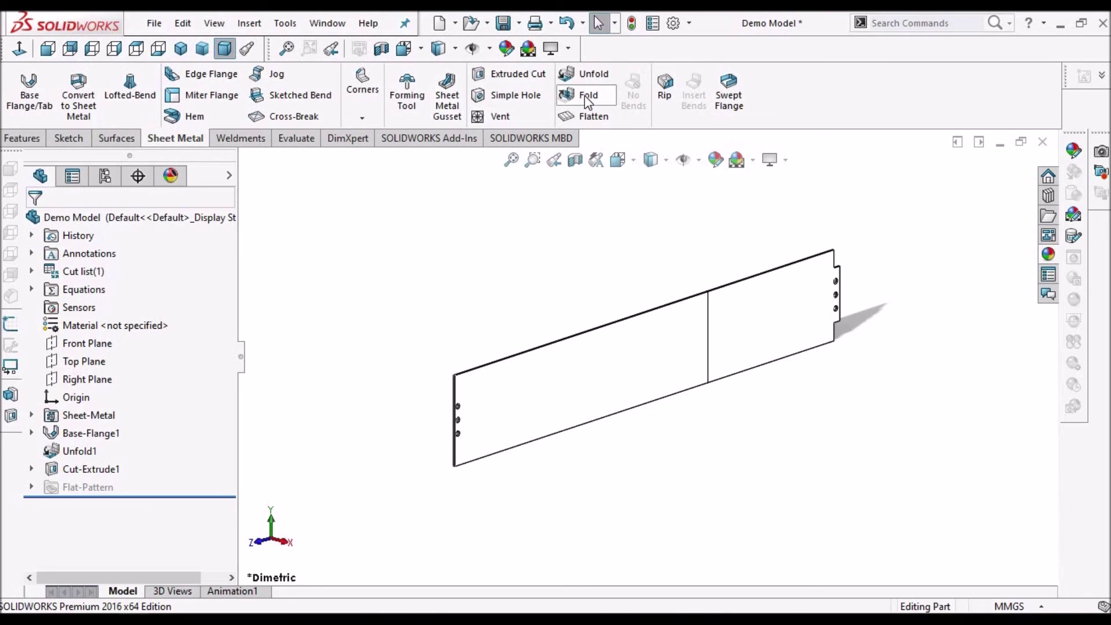
pyautogui.click(584, 95)
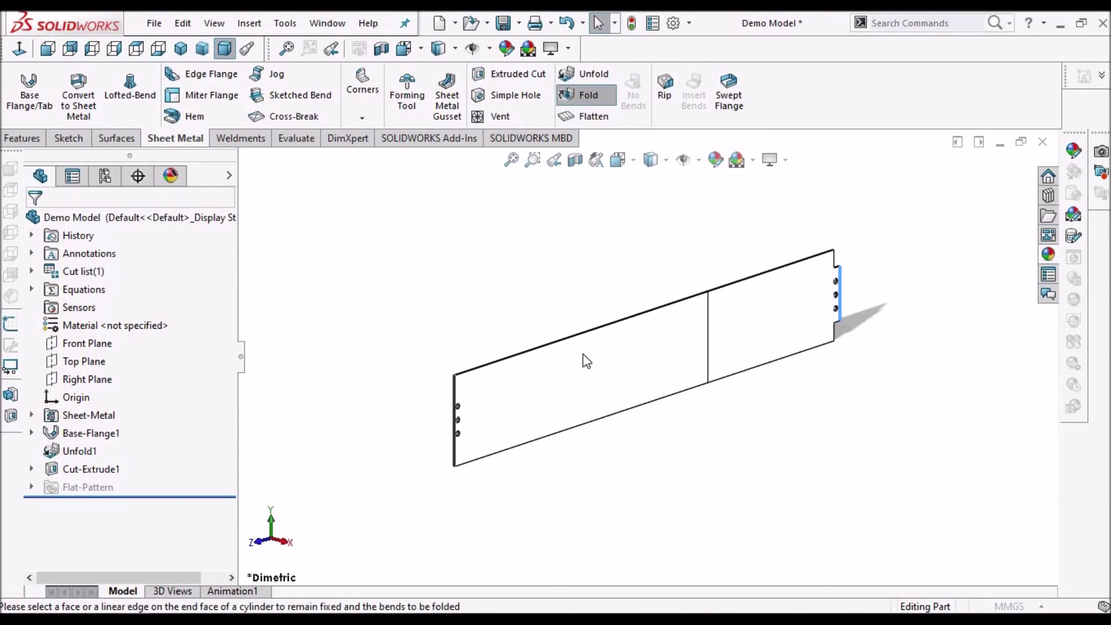
pyautogui.click(125, 368)
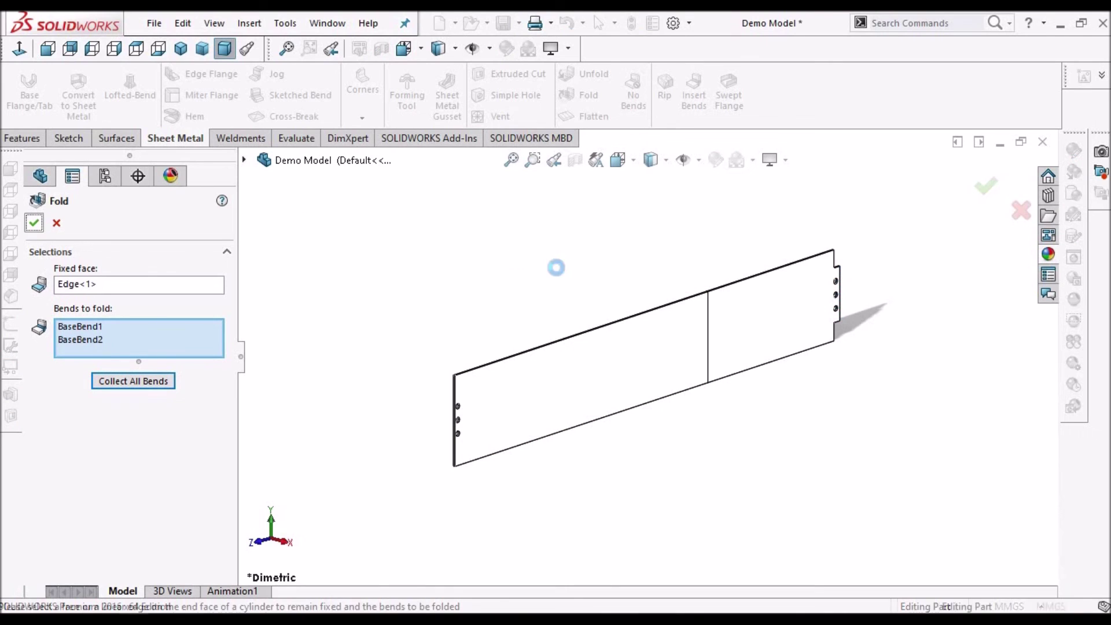
pyautogui.press('Return')
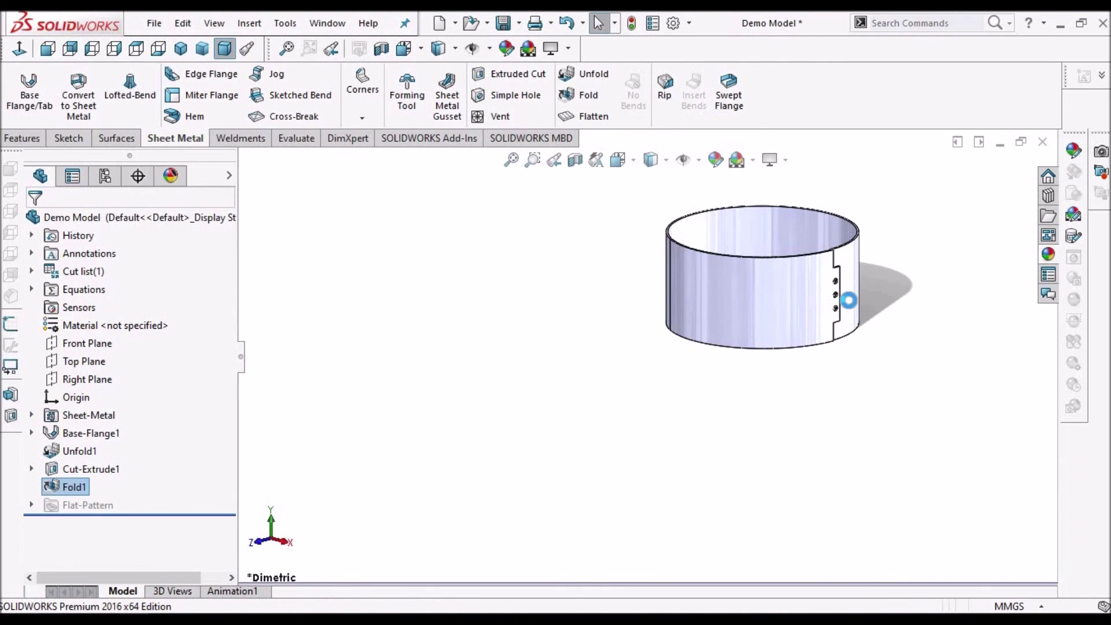
pyautogui.scroll(-6, 825, 297)
pyautogui.scroll(-3, 775, 298)
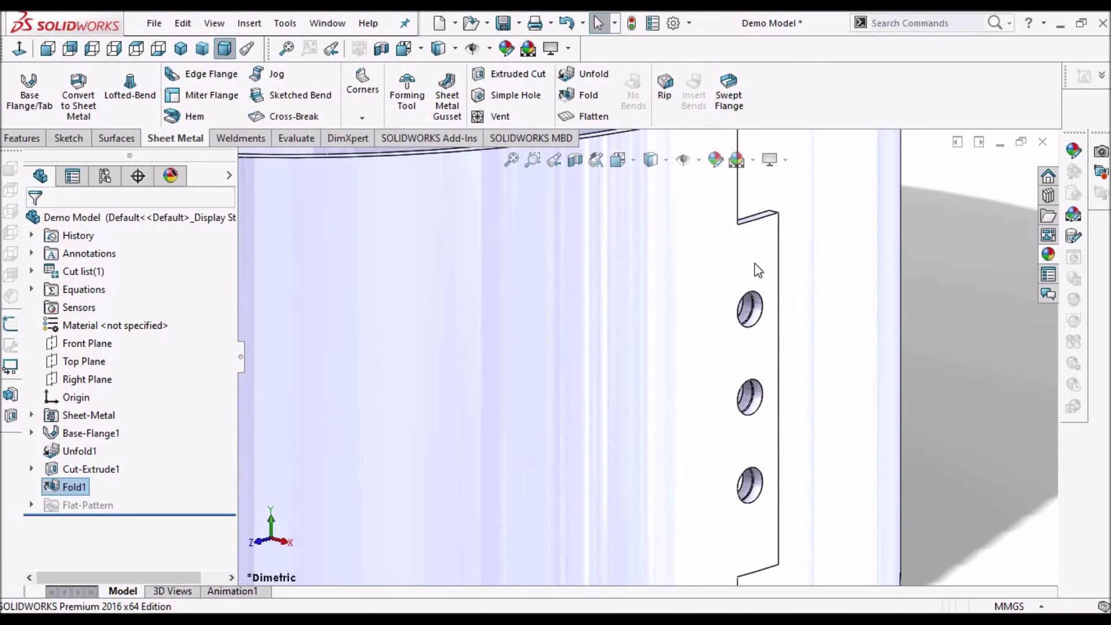
pyautogui.moveTo(775, 297); pyautogui.dragTo(689, 352, button='middle')
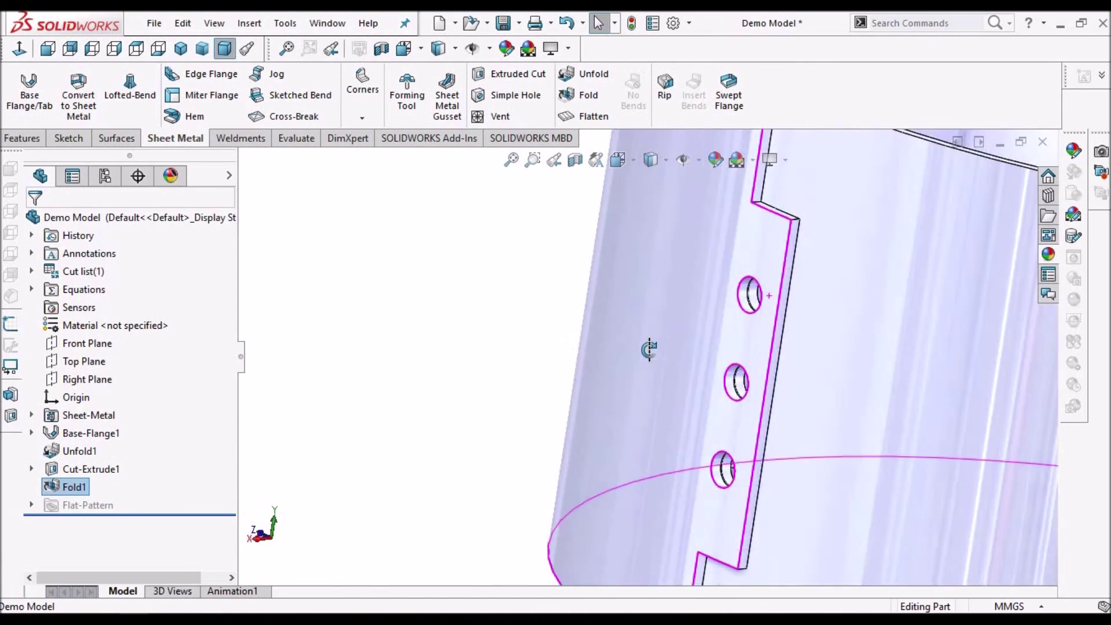
pyautogui.scroll(5, 693, 359)
pyautogui.moveTo(734, 276); pyautogui.dragTo(671, 349, button='middle')
pyautogui.scroll(-5, 672, 324)
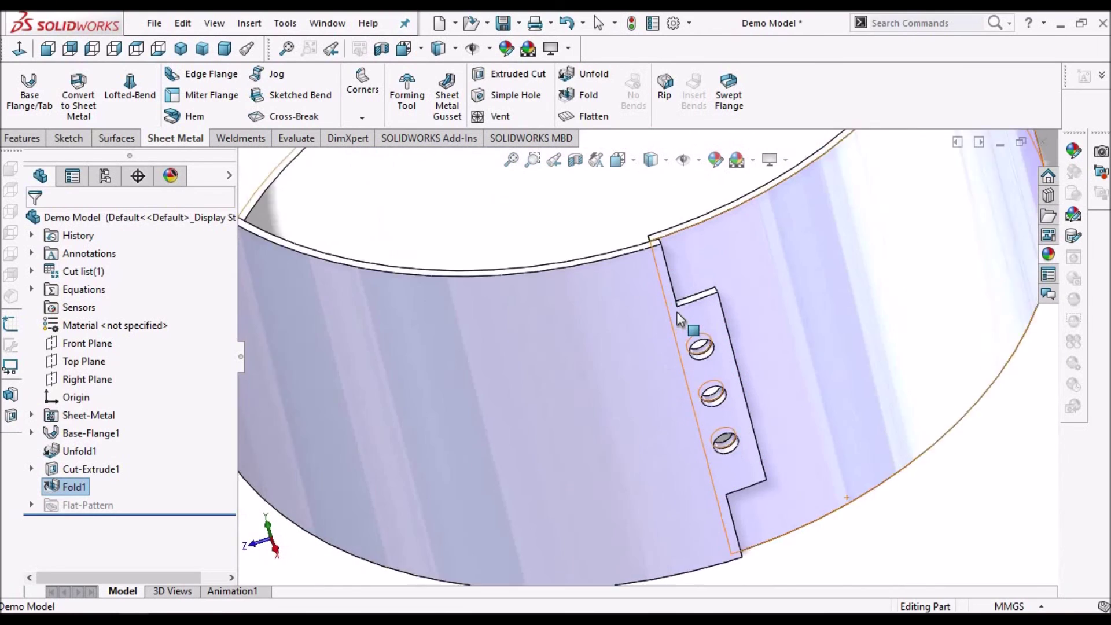
pyautogui.moveTo(654, 247); pyautogui.dragTo(744, 245, button='middle')
pyautogui.scroll(5, 726, 303)
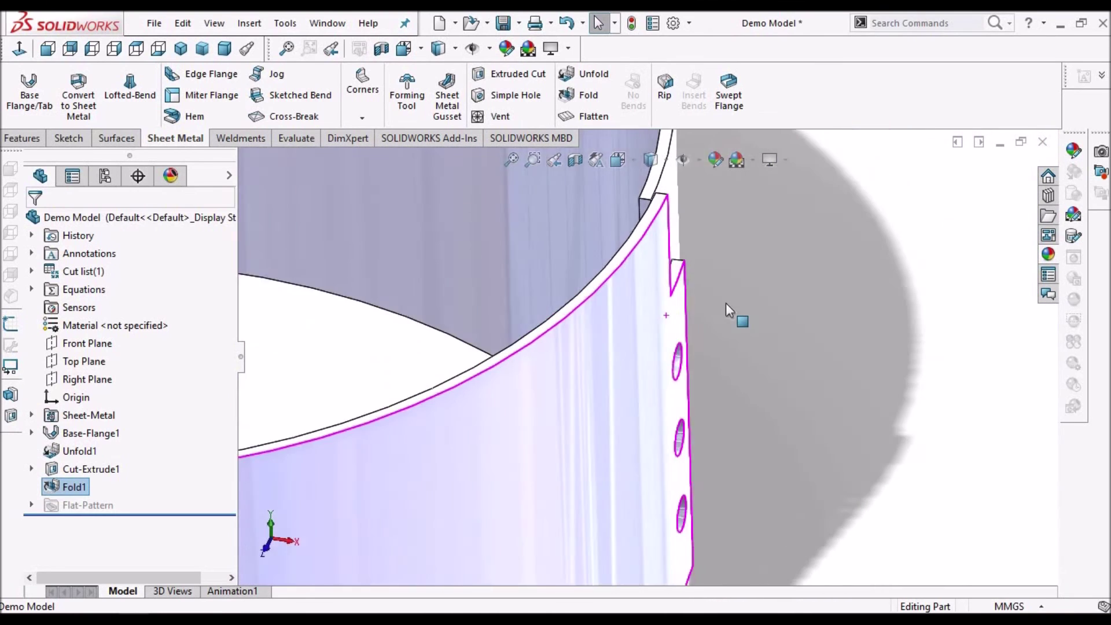
pyautogui.moveTo(725, 303); pyautogui.dragTo(713, 303, button='middle')
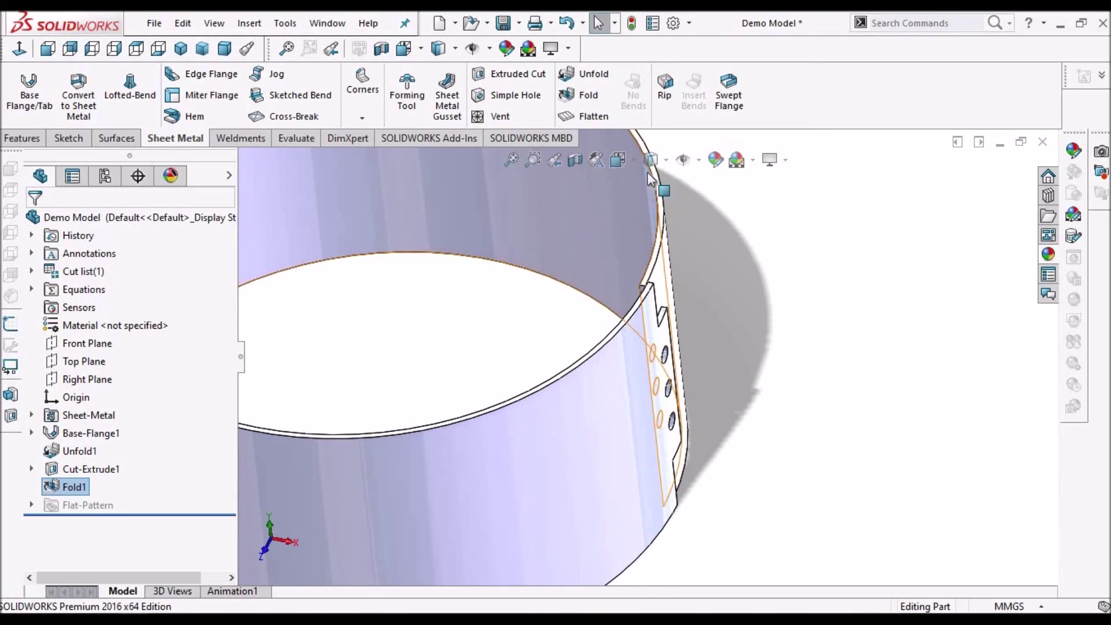
pyautogui.click(224, 49)
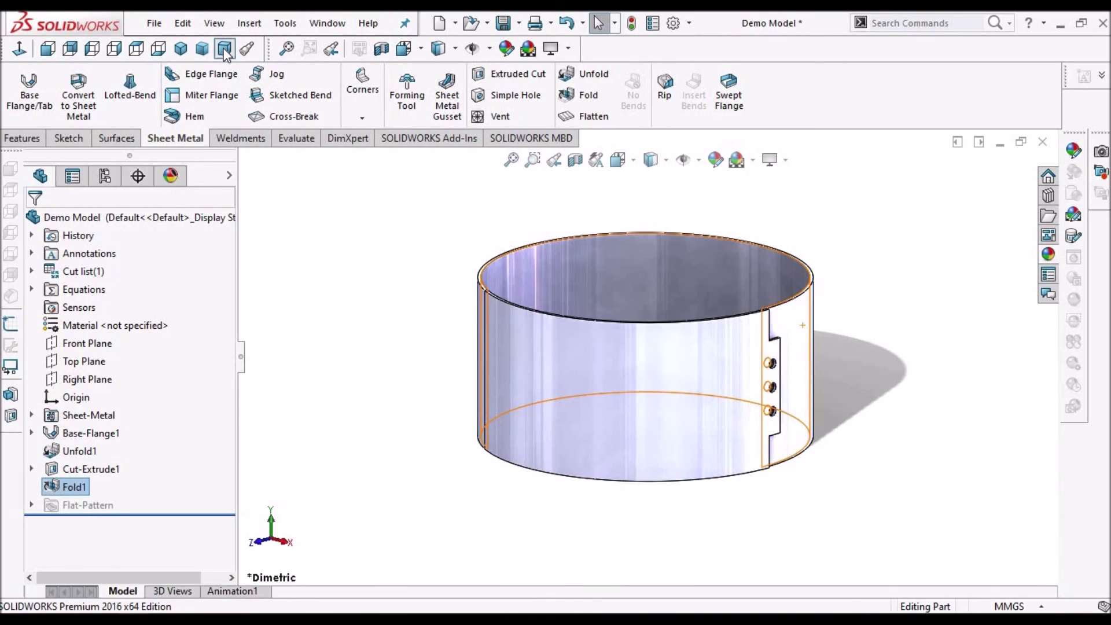
pyautogui.click(897, 277)
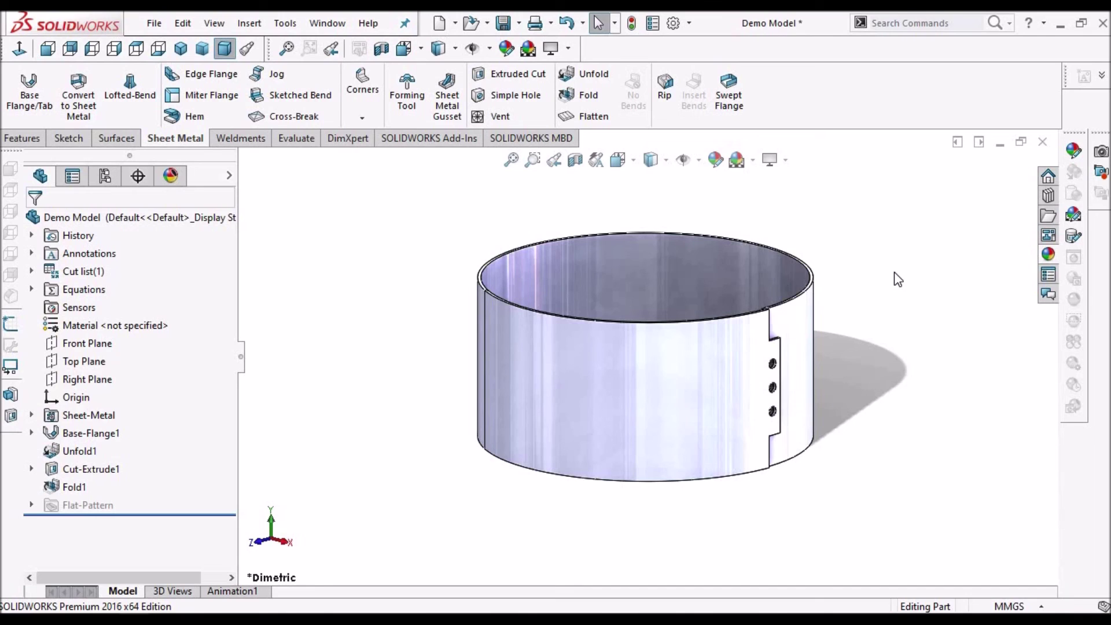
# - Zoom in on the finished overlapping cylindrical band
pyautogui.scroll(-2, 834, 363)
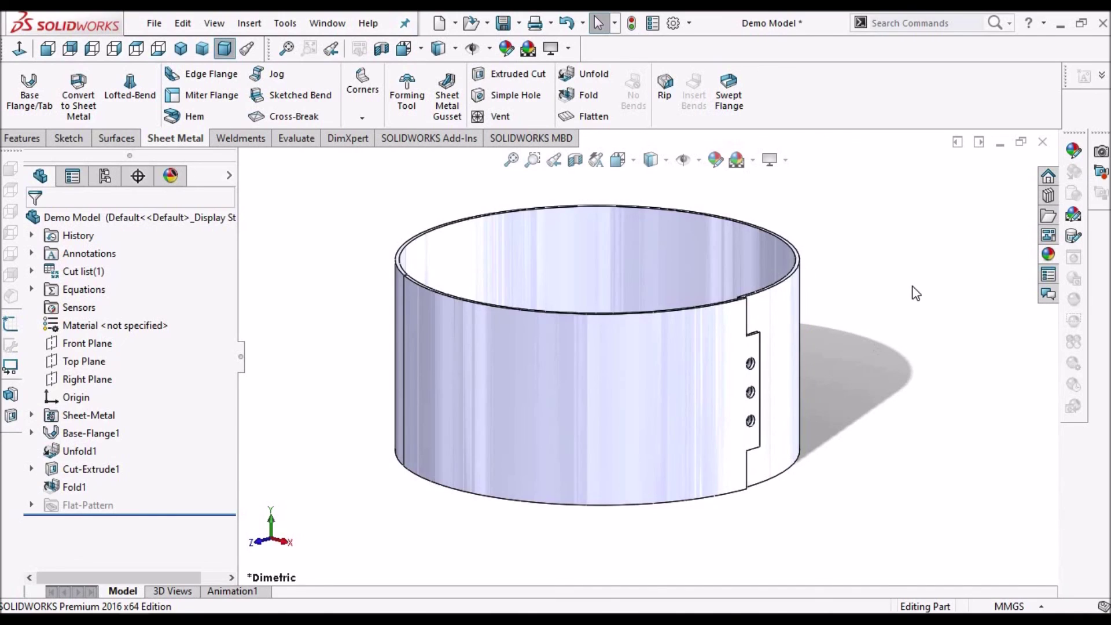